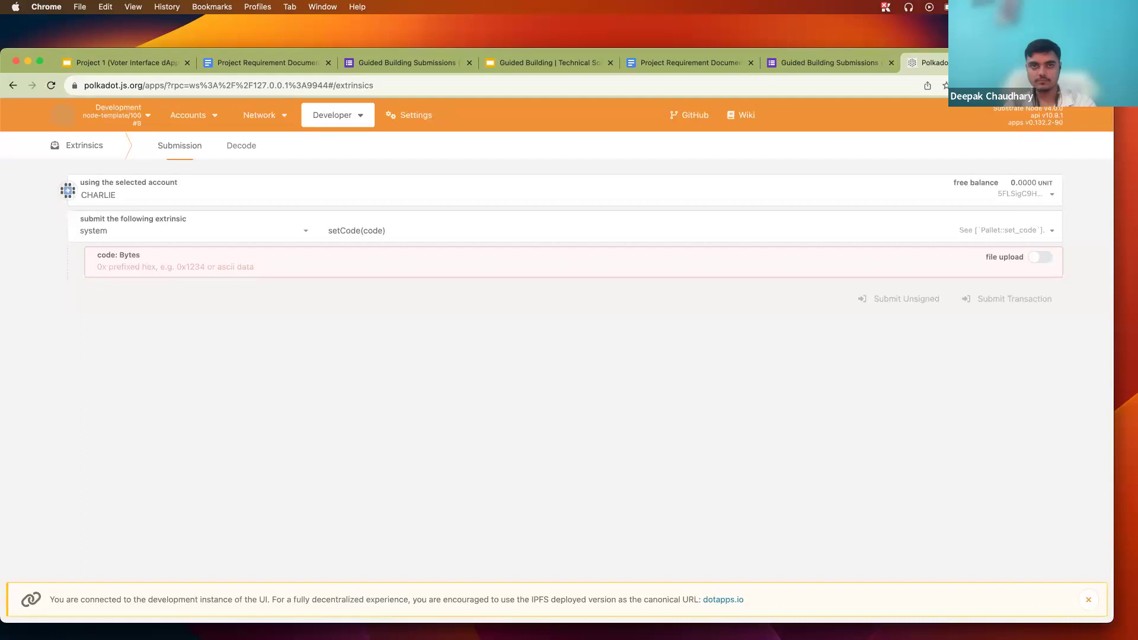
Step: View the chain explorer, open the My accounts overview and dismiss the development-instance notice
{"action": "mouse_move", "coordinate": [202, 122]}
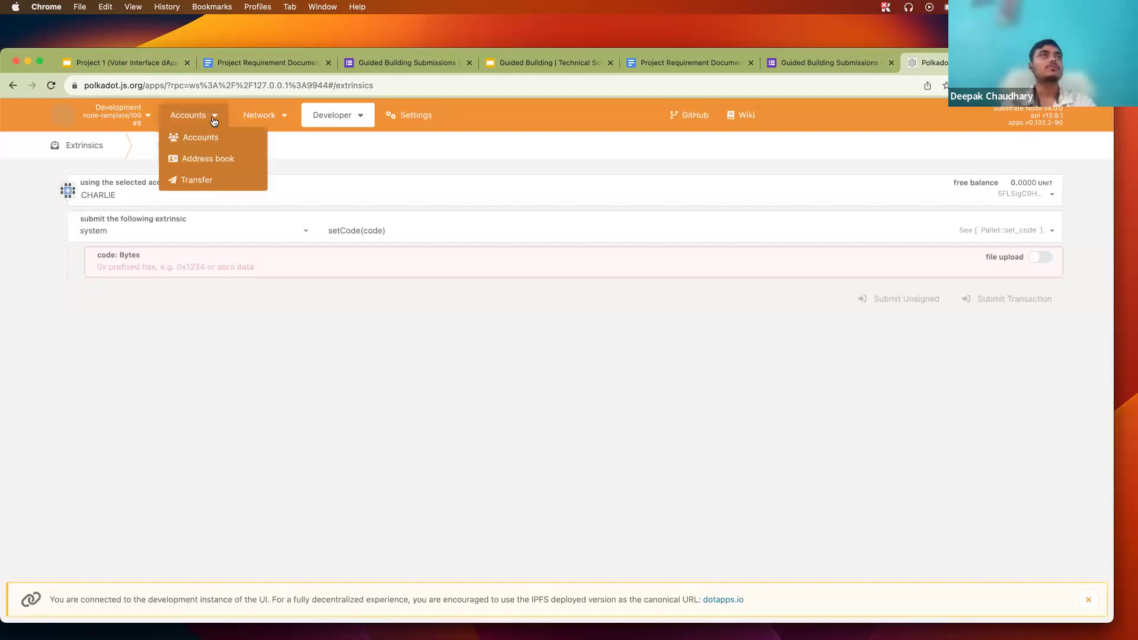
{"action": "mouse_move", "coordinate": [261, 118]}
{"action": "left_click", "coordinate": [260, 137]}
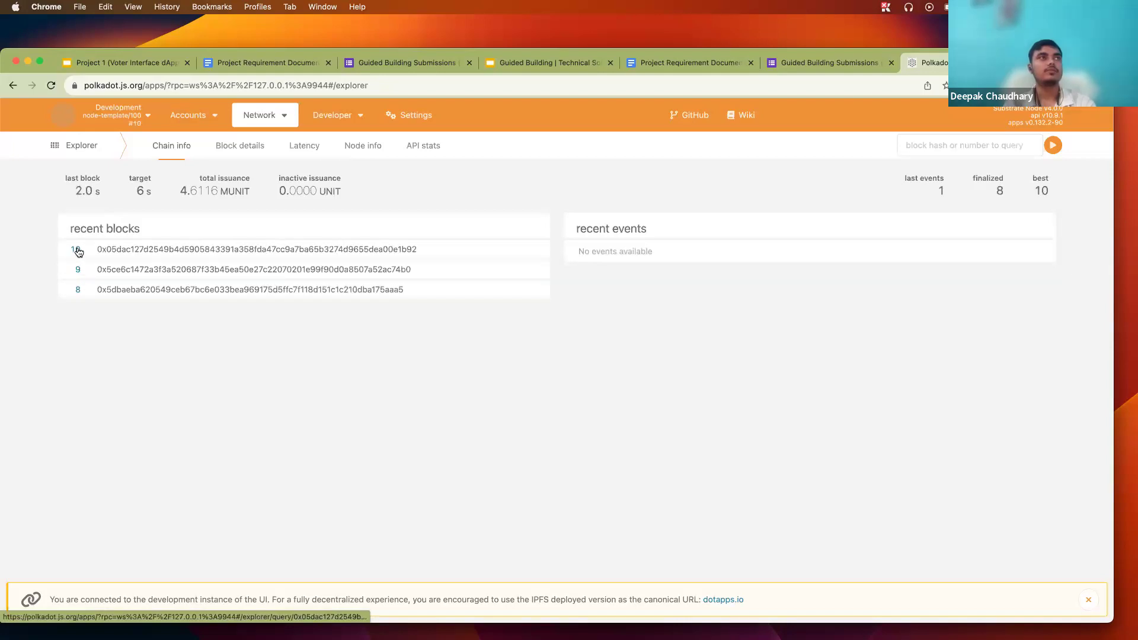
{"action": "mouse_move", "coordinate": [190, 115]}
{"action": "left_click", "coordinate": [203, 137]}
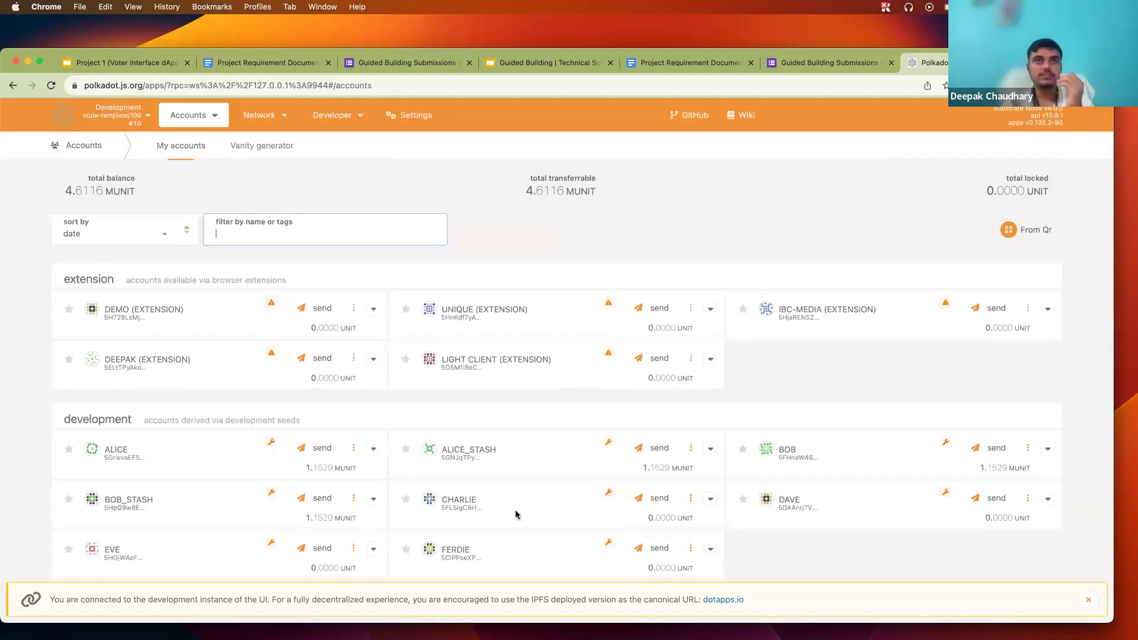
{"action": "left_click", "coordinate": [1088, 599]}
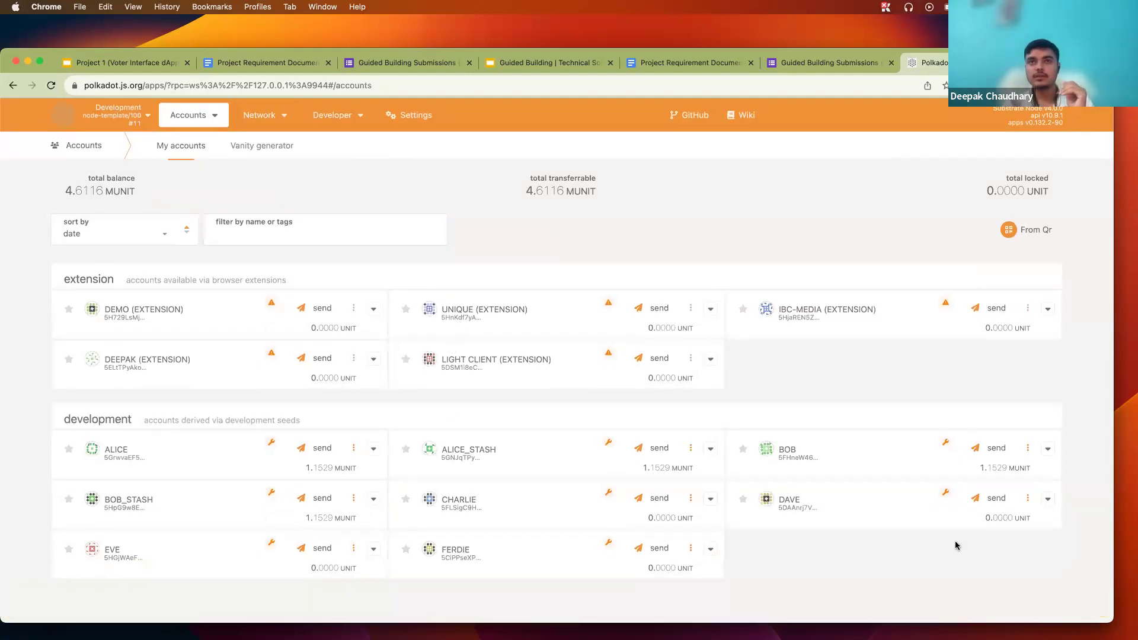
Step: Check the balances of the EVE, FERDIE and CHARLIE development accounts
{"action": "triple_click", "coordinate": [314, 568]}
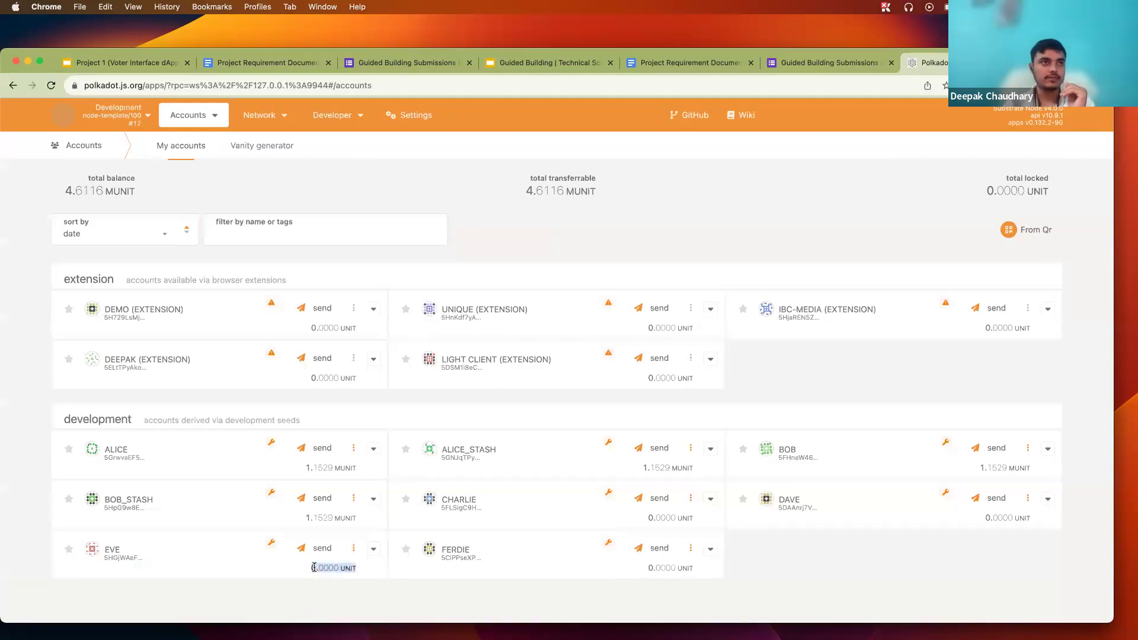
{"action": "left_click", "coordinate": [675, 566]}
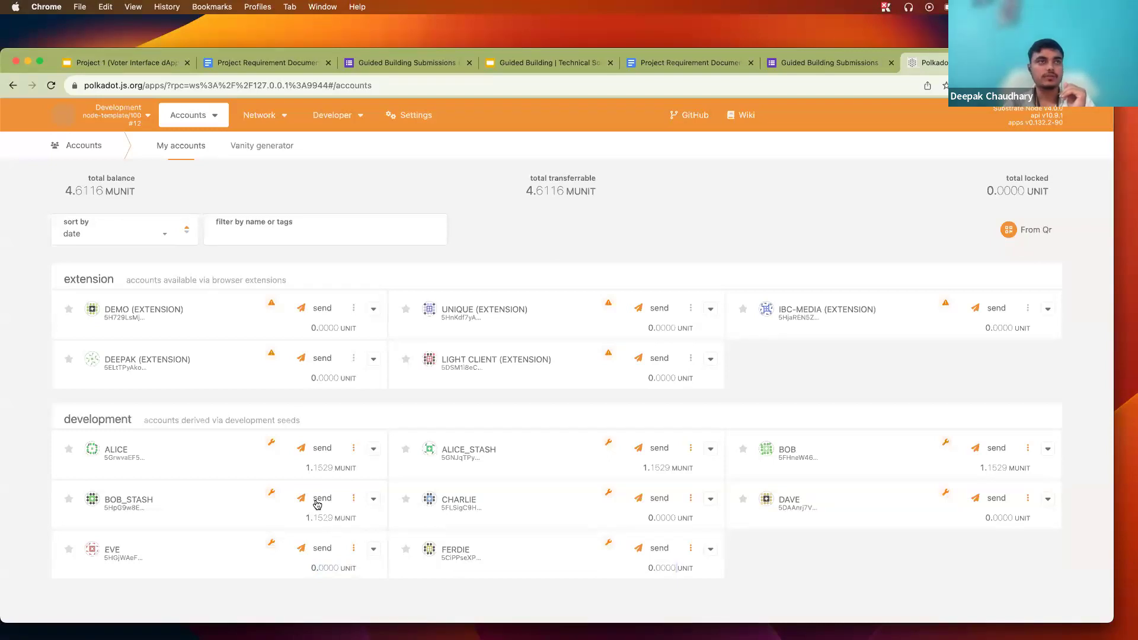
{"action": "left_click", "coordinate": [321, 453]}
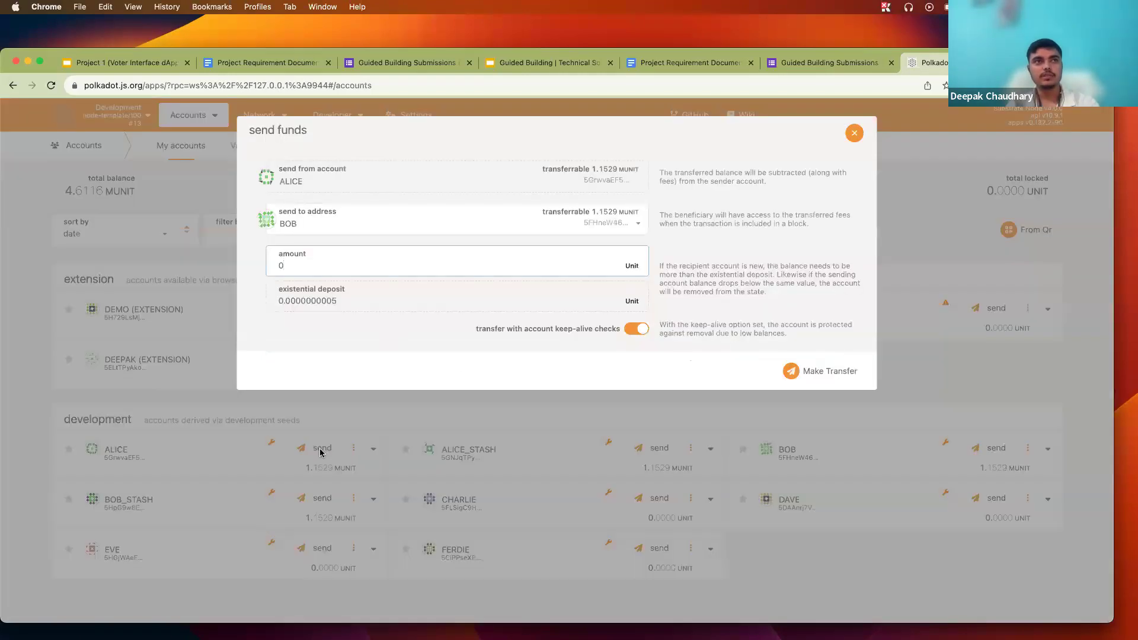
{"action": "left_click", "coordinate": [854, 132]}
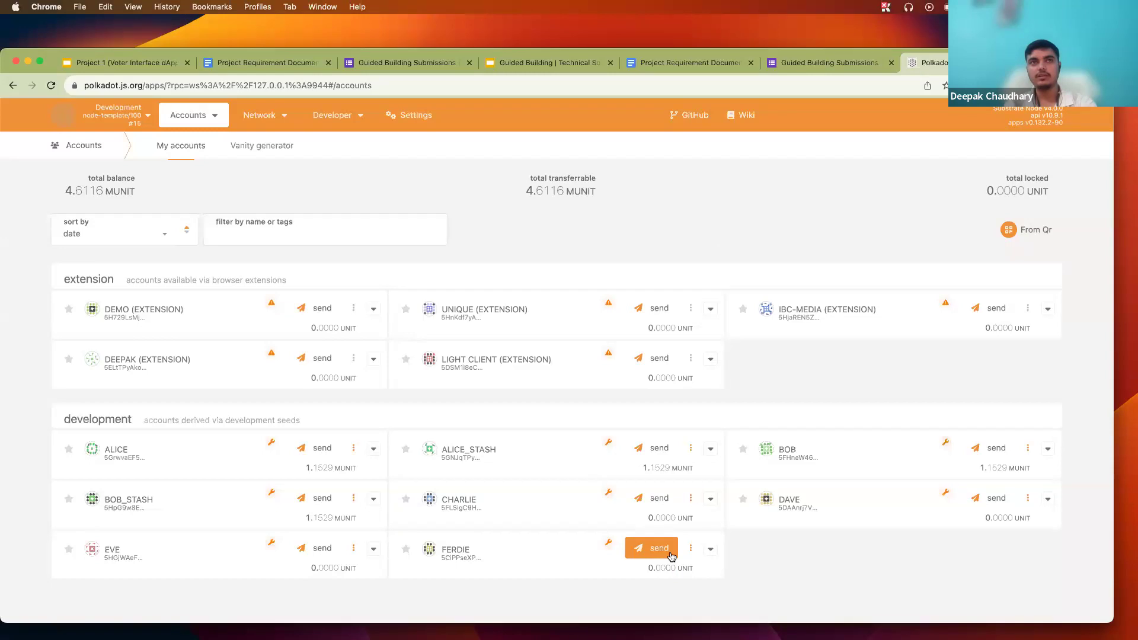
{"action": "triple_click", "coordinate": [652, 519]}
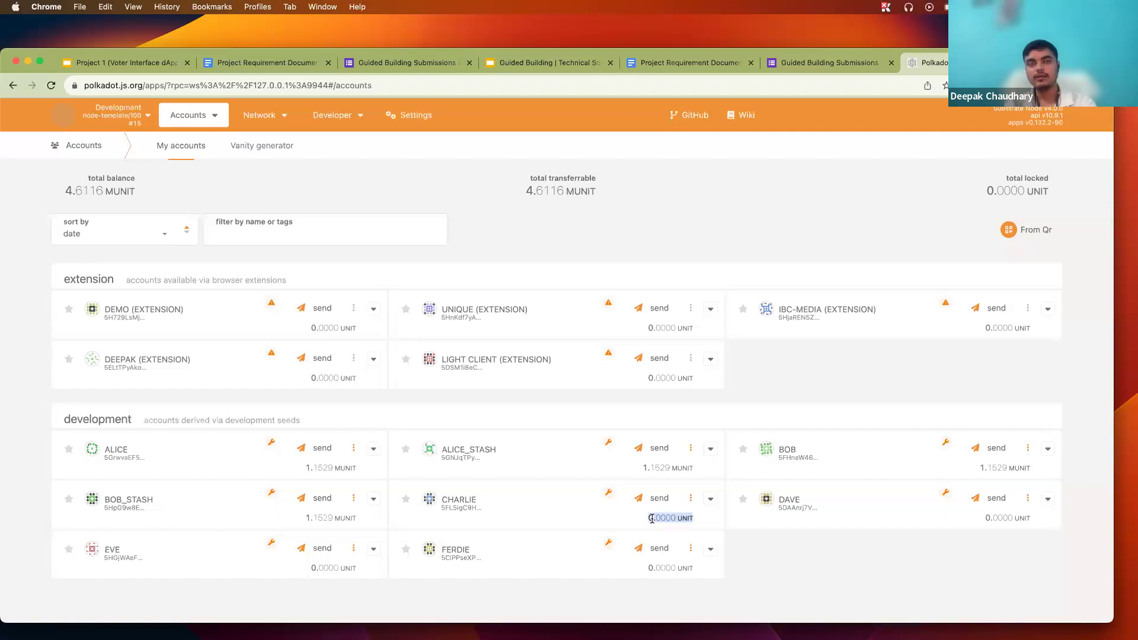
Step: Transfer 100 Unit from ALICE to CHARLIE and check CHARLIE's balance
{"action": "left_click", "coordinate": [317, 448]}
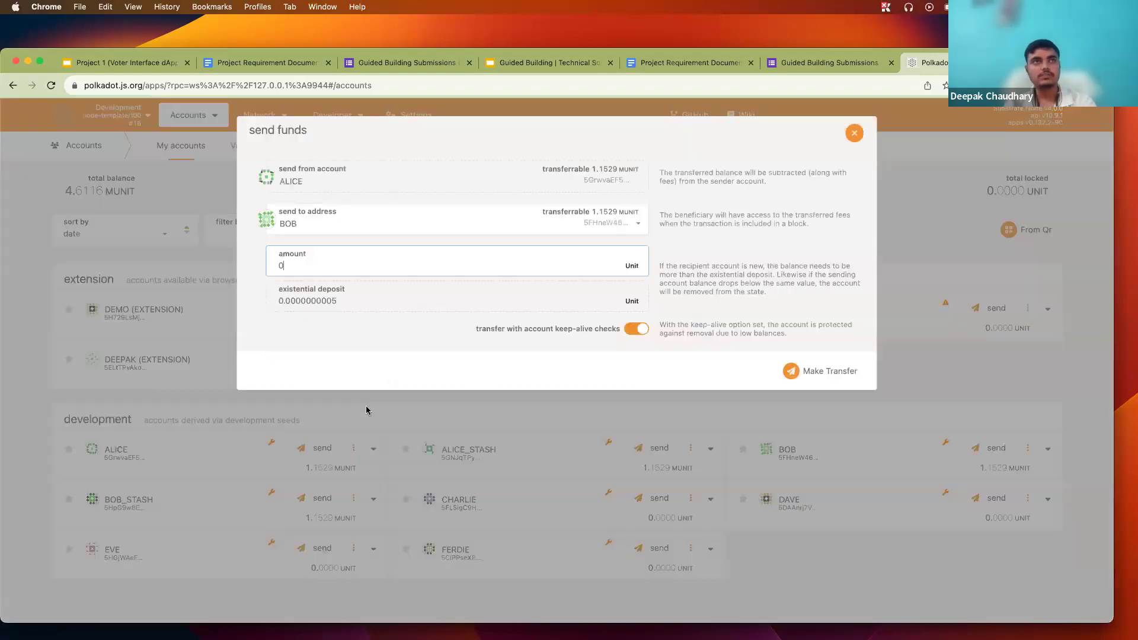
{"action": "left_click", "coordinate": [344, 222]}
{"action": "scroll", "coordinate": [357, 323], "scroll_direction": "down", "scroll_amount": 2}
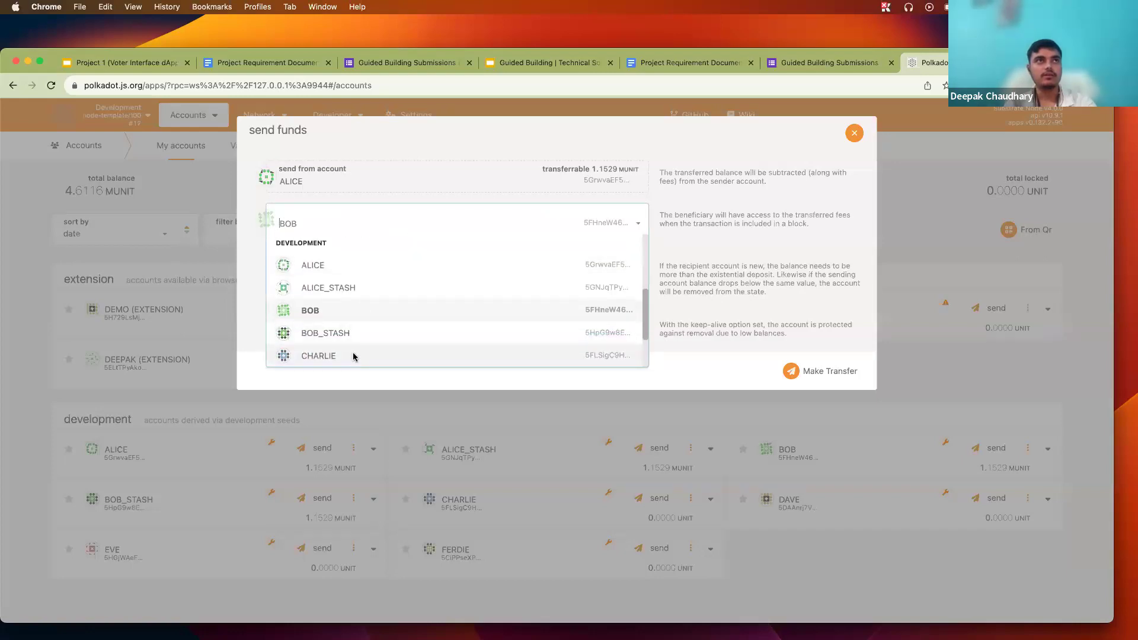
{"action": "left_click", "coordinate": [354, 355]}
{"action": "left_click", "coordinate": [363, 267]}
{"action": "type", "text": "100"}
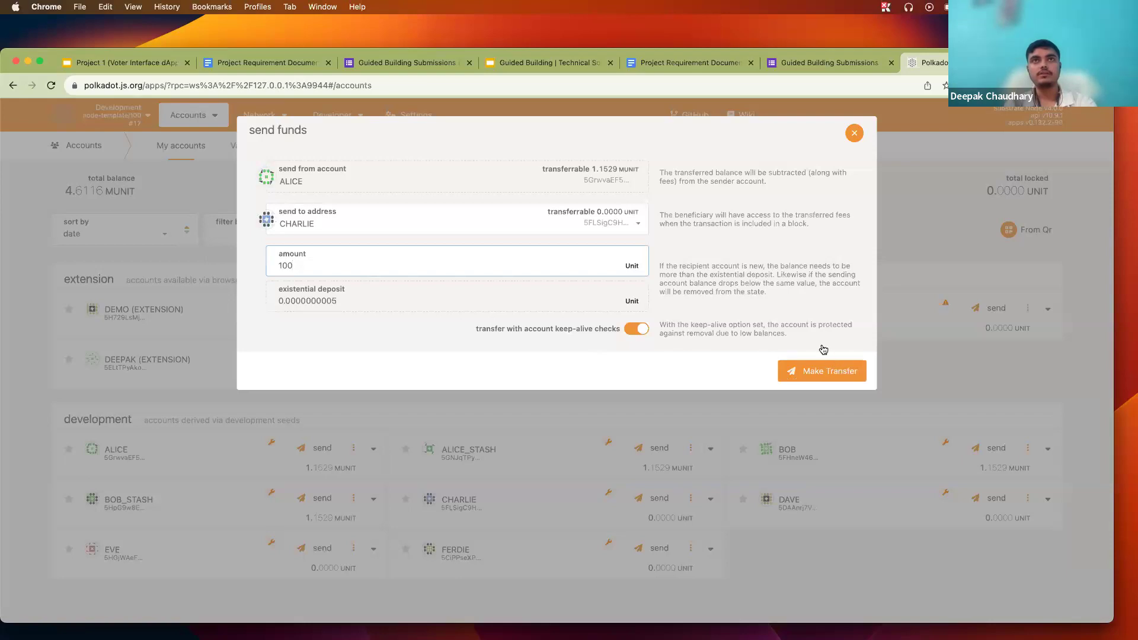
{"action": "left_click", "coordinate": [823, 364]}
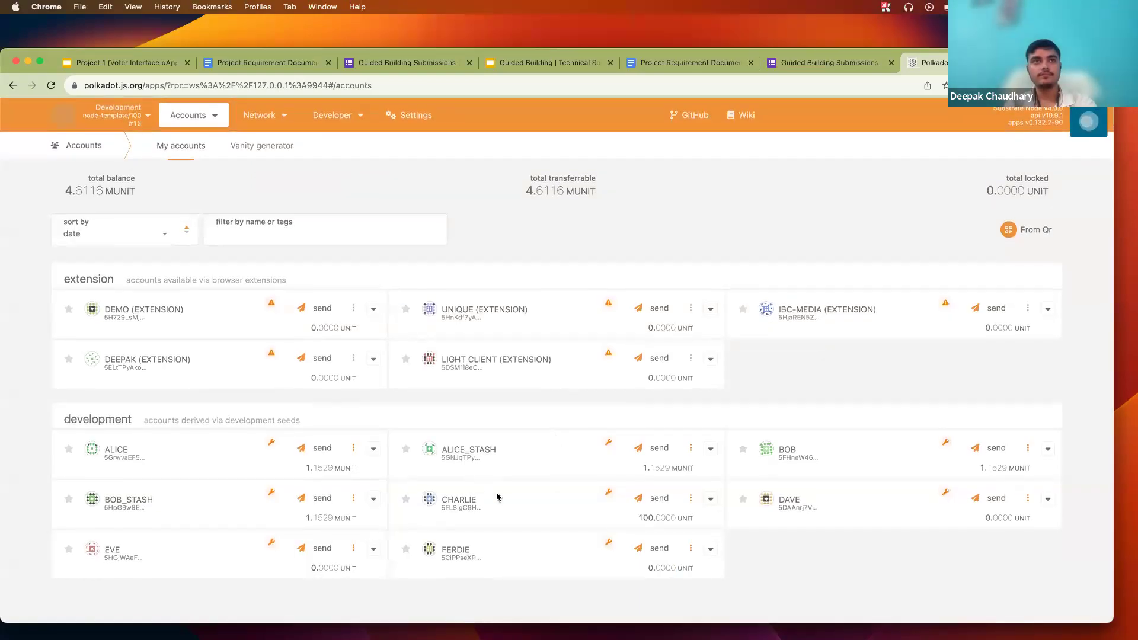
{"action": "triple_click", "coordinate": [648, 513]}
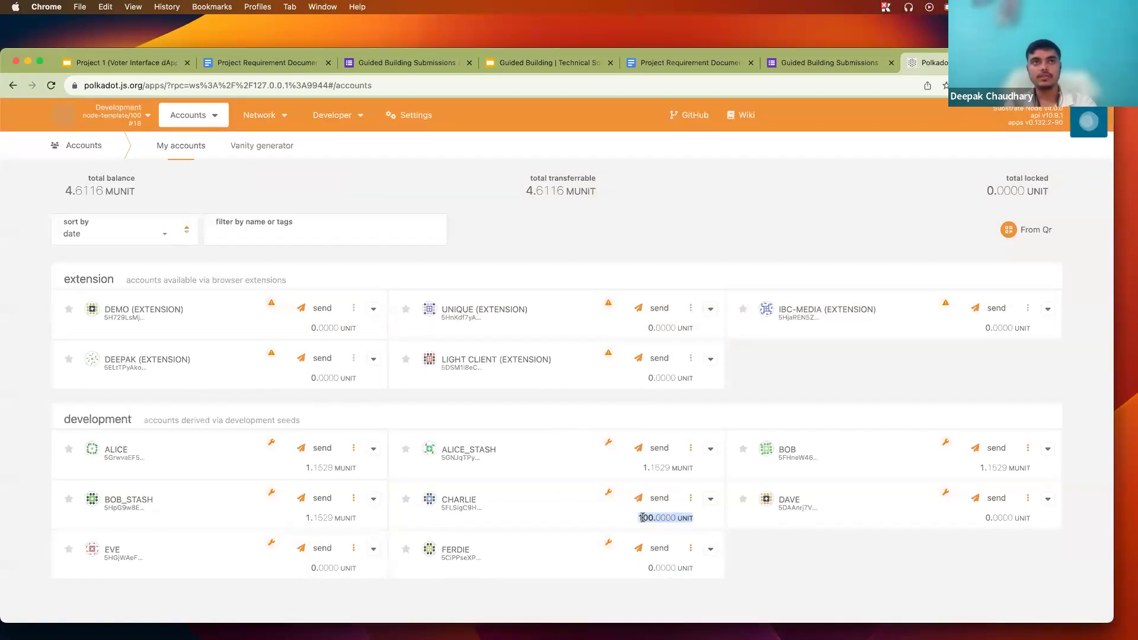
Step: Transfer 100 Unit from ALICE_STASH to DAVE, signing and submitting the transaction
{"action": "left_click", "coordinate": [650, 449]}
{"action": "left_click", "coordinate": [365, 233]}
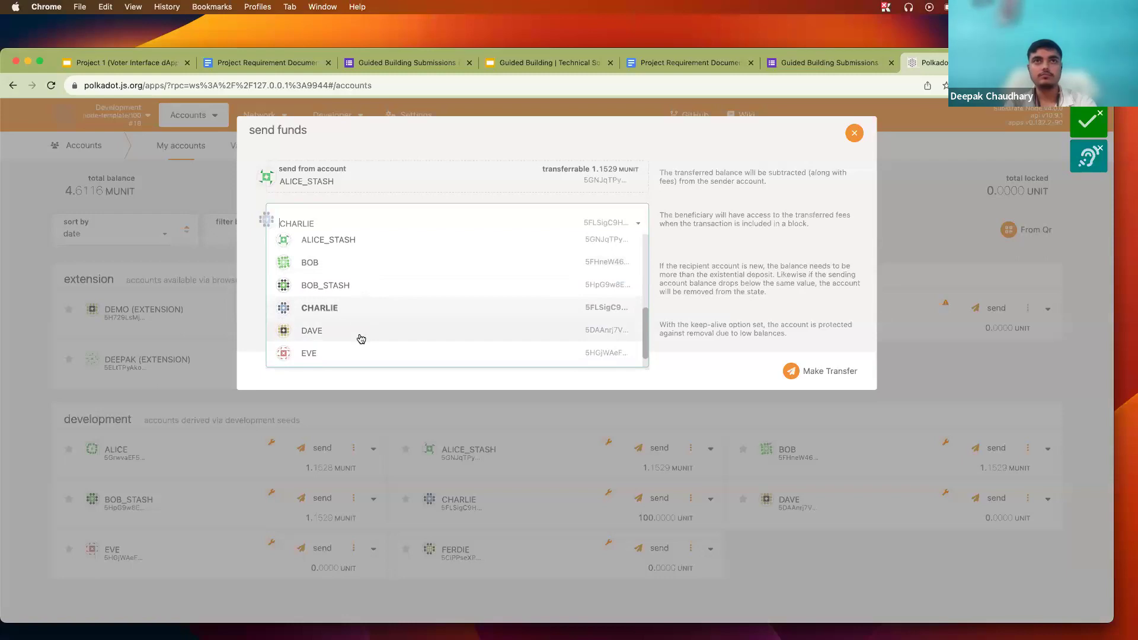
{"action": "left_click", "coordinate": [361, 337]}
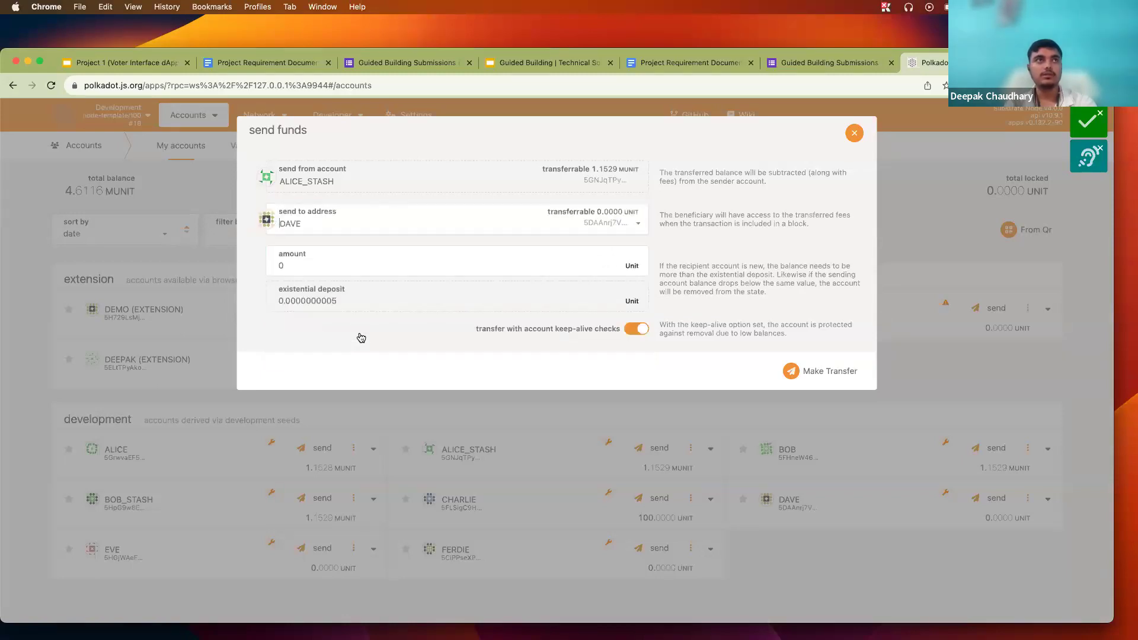
{"action": "left_click", "coordinate": [319, 262]}
{"action": "type", "text": "100"}
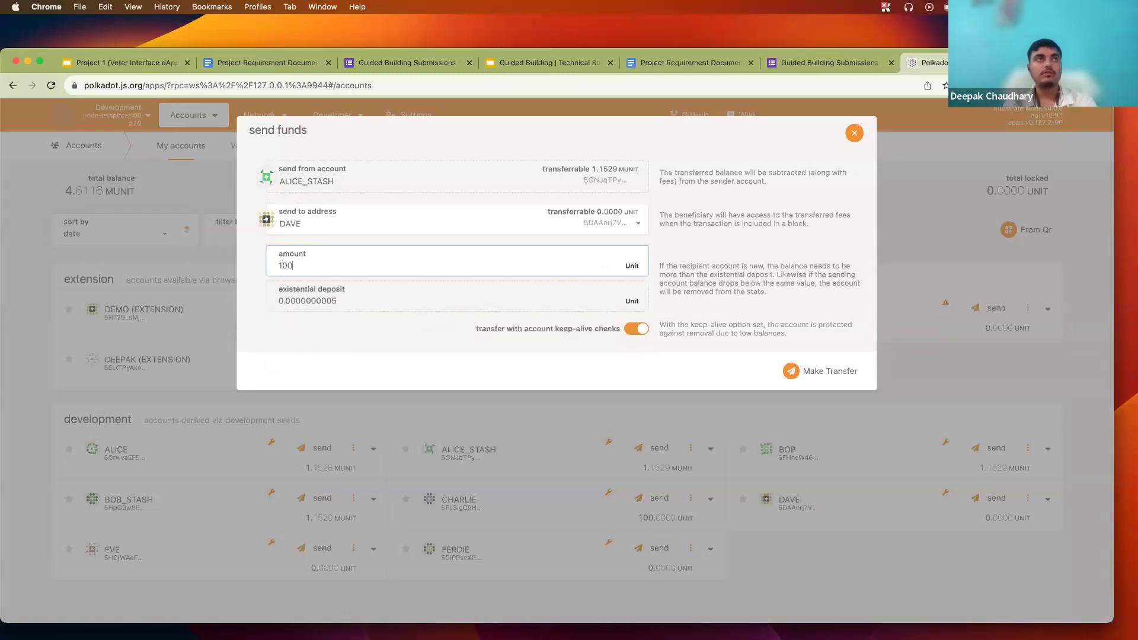
{"action": "left_click", "coordinate": [813, 367]}
{"action": "left_click", "coordinate": [815, 371]}
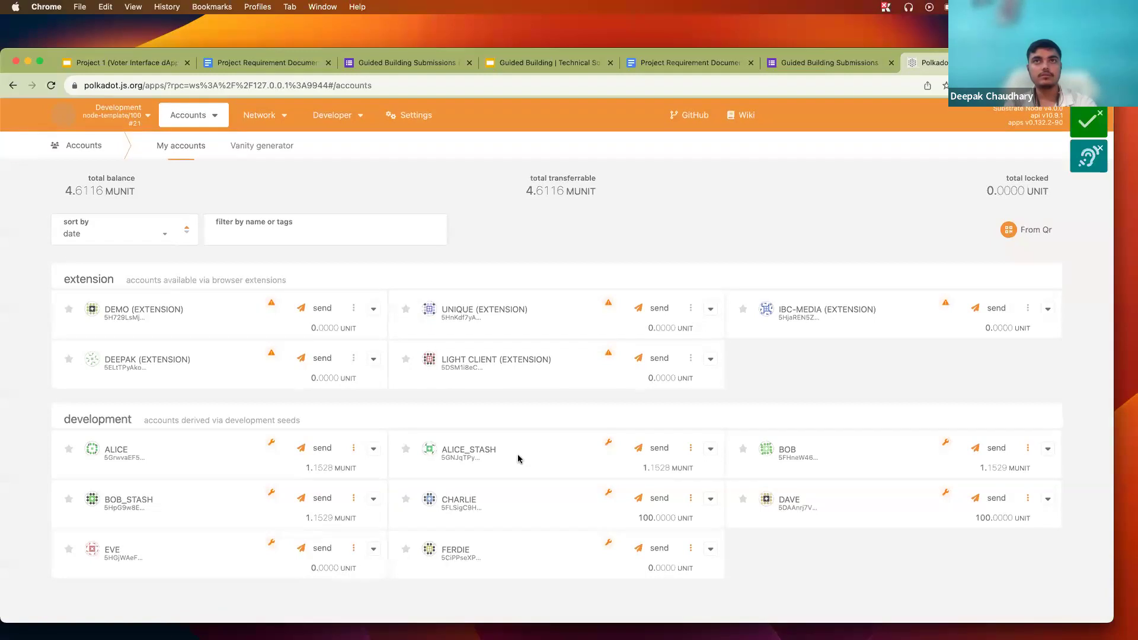
Step: Transfer 100 Unit from BOB_STASH to EVE, signing and submitting the transaction
{"action": "left_click", "coordinate": [329, 503]}
{"action": "left_click", "coordinate": [419, 225]}
{"action": "scroll", "coordinate": [395, 319], "scroll_direction": "down", "scroll_amount": 1}
{"action": "scroll", "coordinate": [395, 319], "scroll_direction": "down", "scroll_amount": 1}
{"action": "left_click", "coordinate": [376, 336]}
{"action": "left_click", "coordinate": [323, 265]}
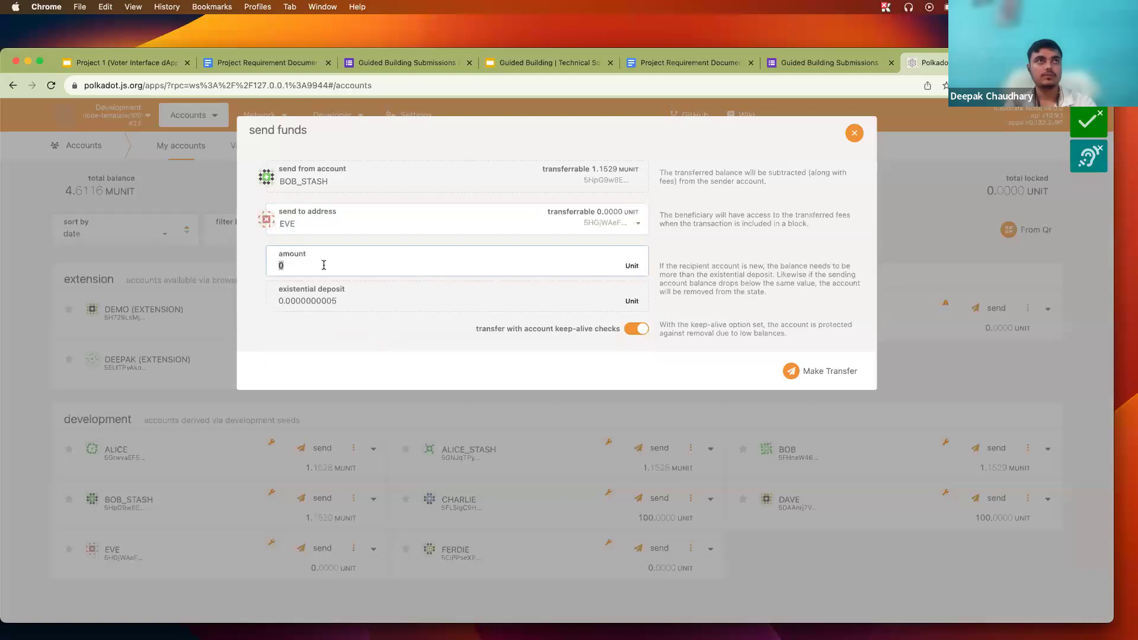
{"action": "type", "text": "100"}
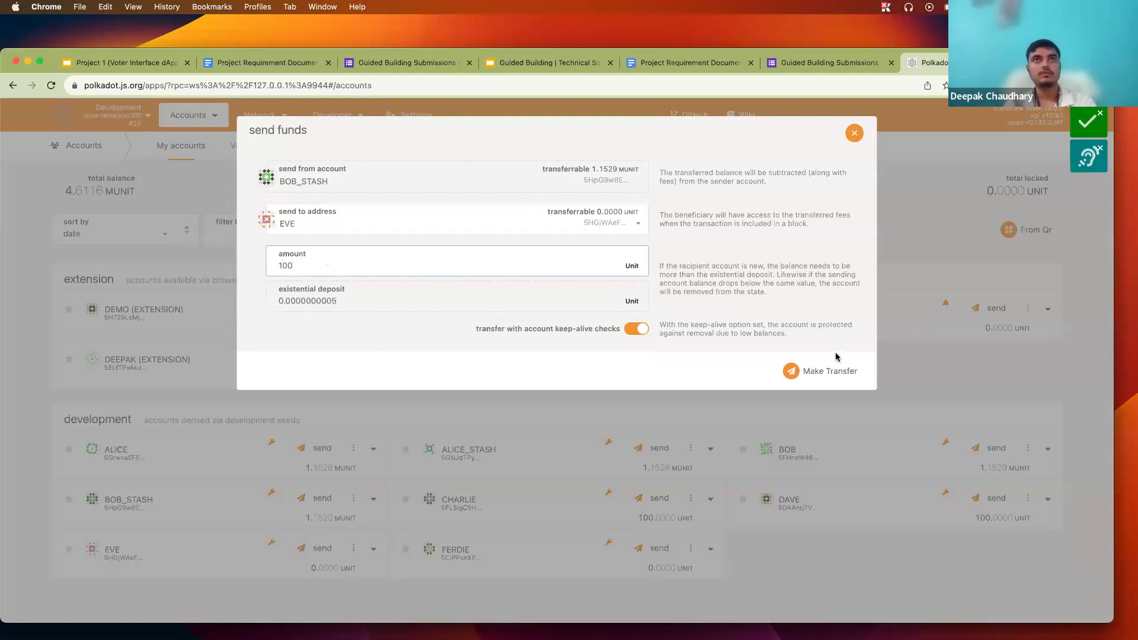
{"action": "left_click", "coordinate": [832, 368]}
{"action": "left_click", "coordinate": [804, 337]}
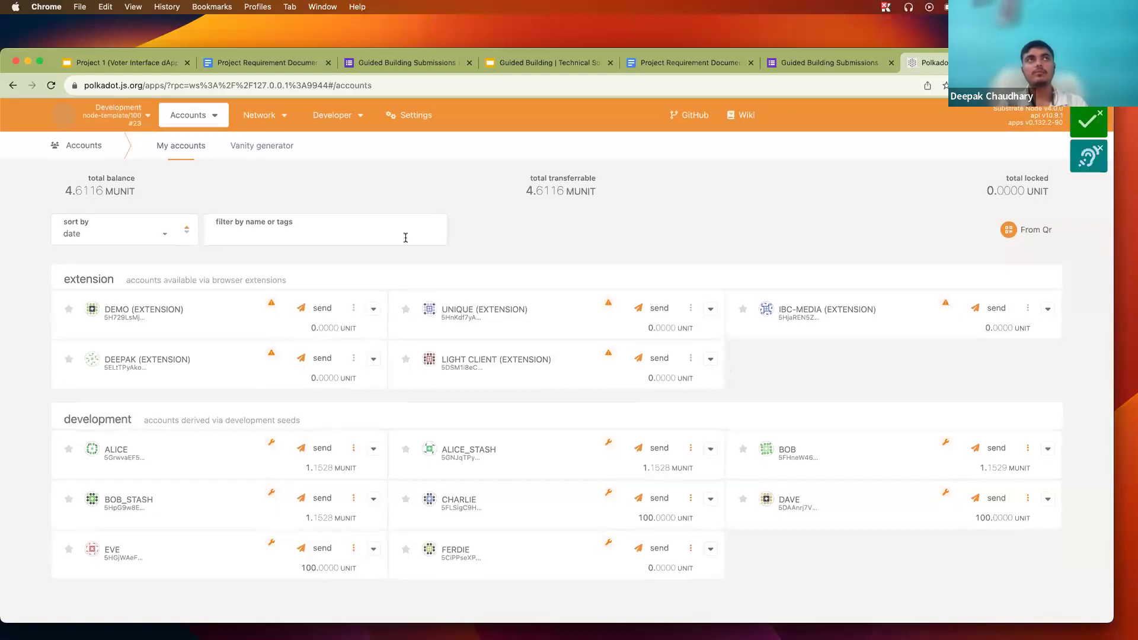
{"action": "mouse_move", "coordinate": [333, 119]}
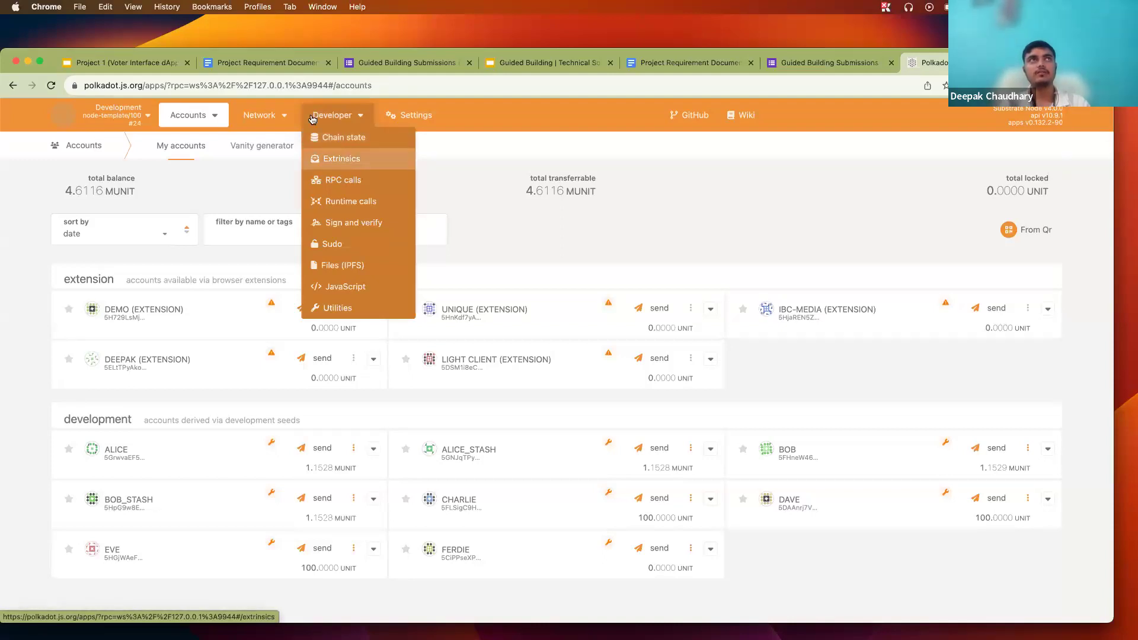
{"action": "key", "text": "super+2"}
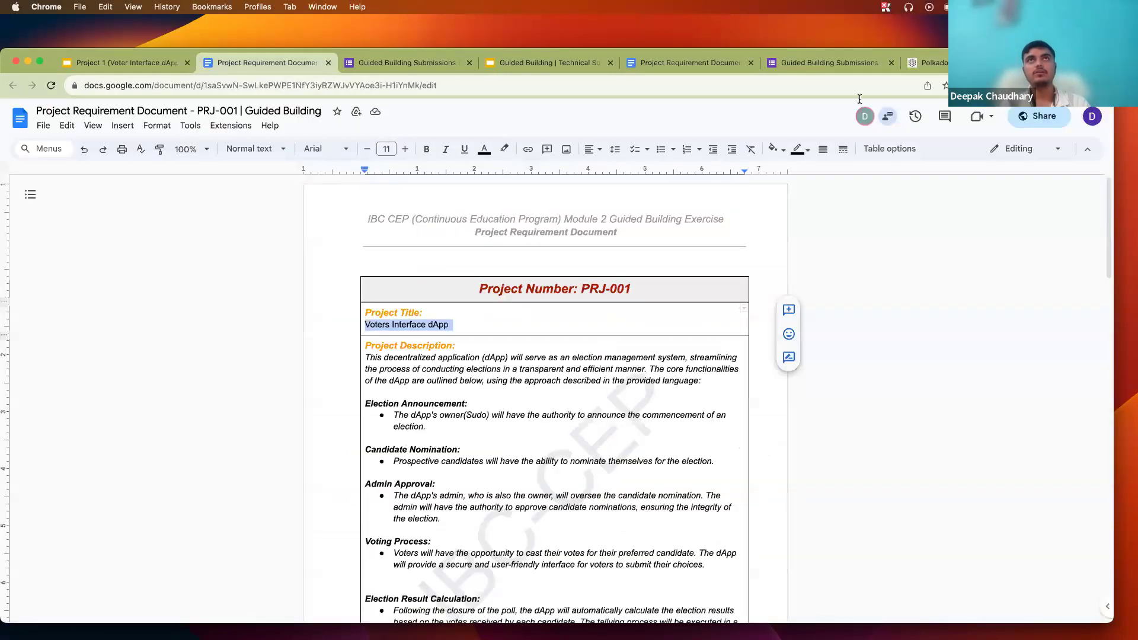
{"action": "left_click", "coordinate": [925, 62]}
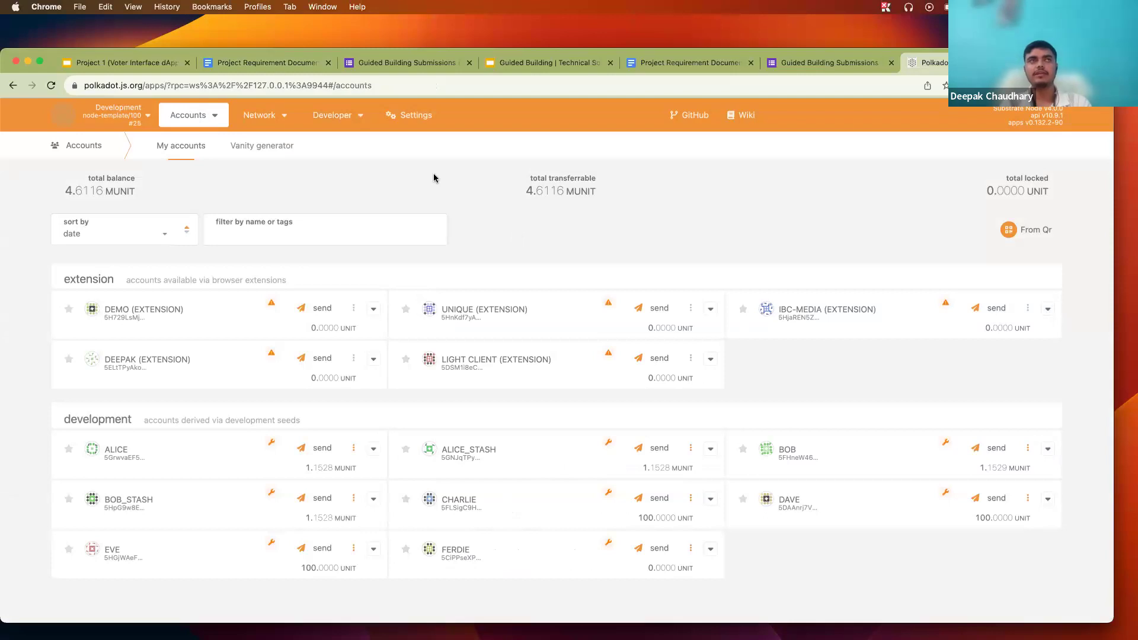
Step: Open the Extrinsics submission page, select ALICE as the account and templateModule as the pallet
{"action": "mouse_move", "coordinate": [348, 122]}
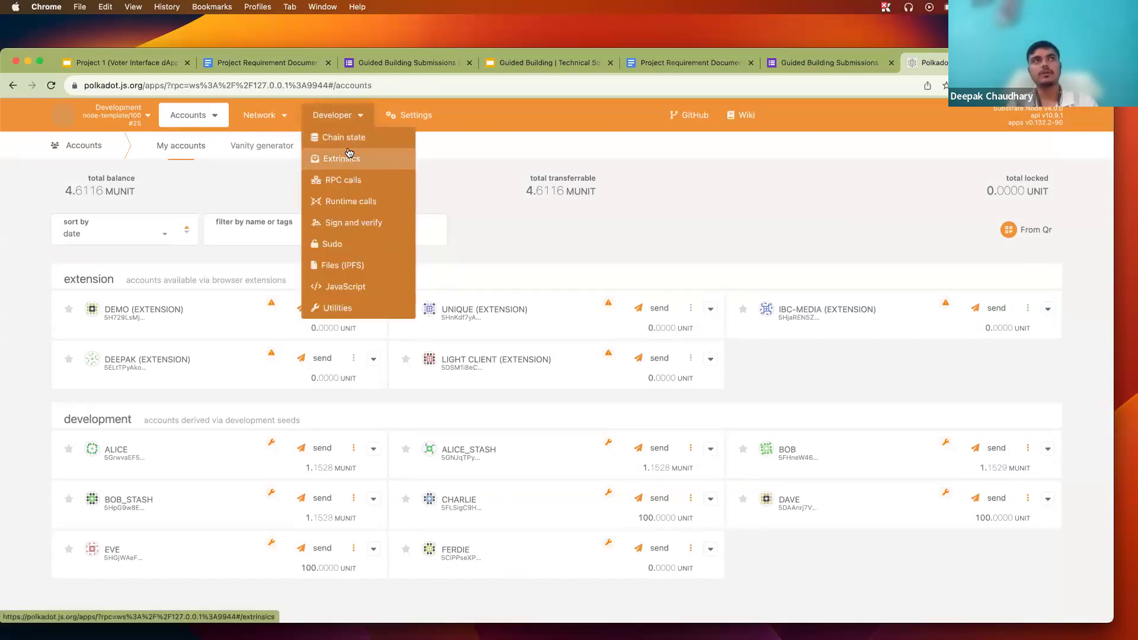
{"action": "left_click", "coordinate": [349, 155]}
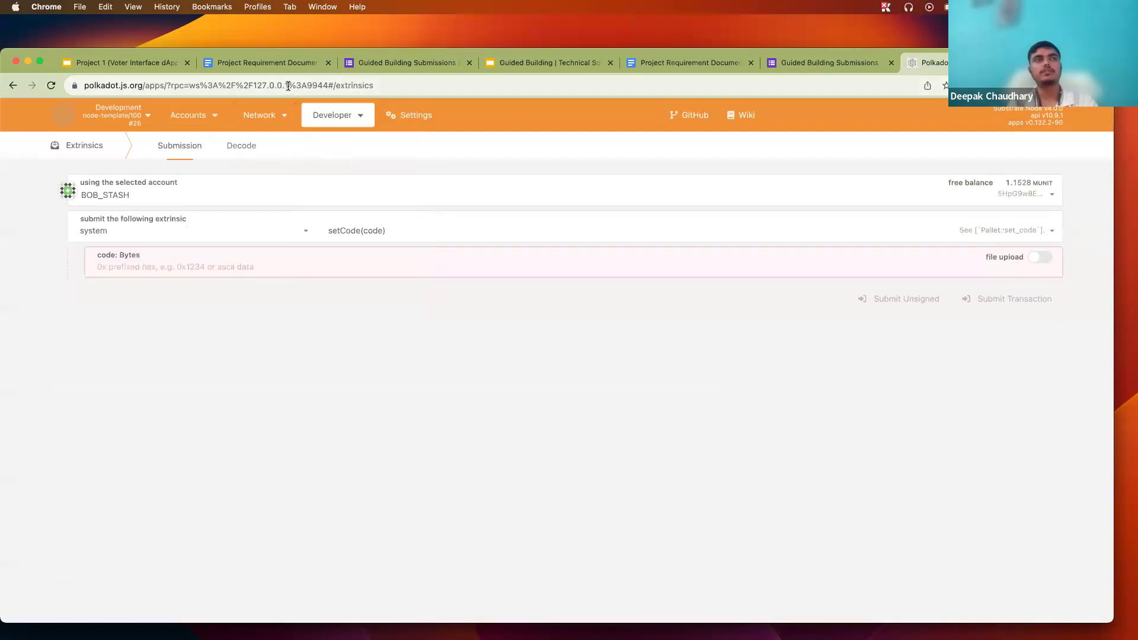
{"action": "mouse_move", "coordinate": [346, 125]}
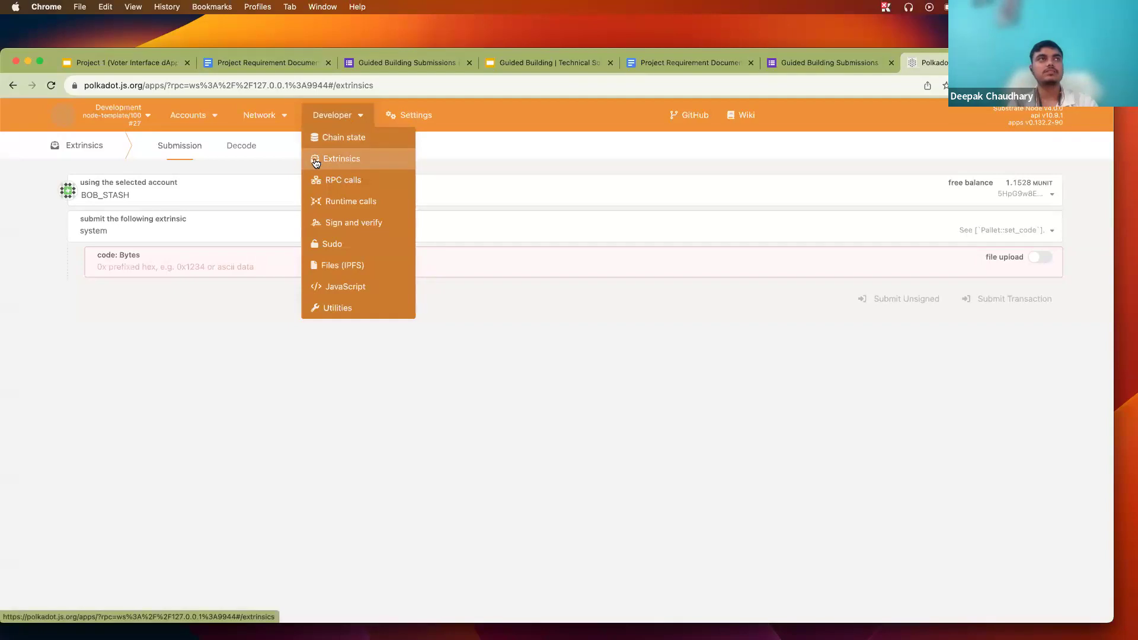
{"action": "left_click", "coordinate": [284, 194]}
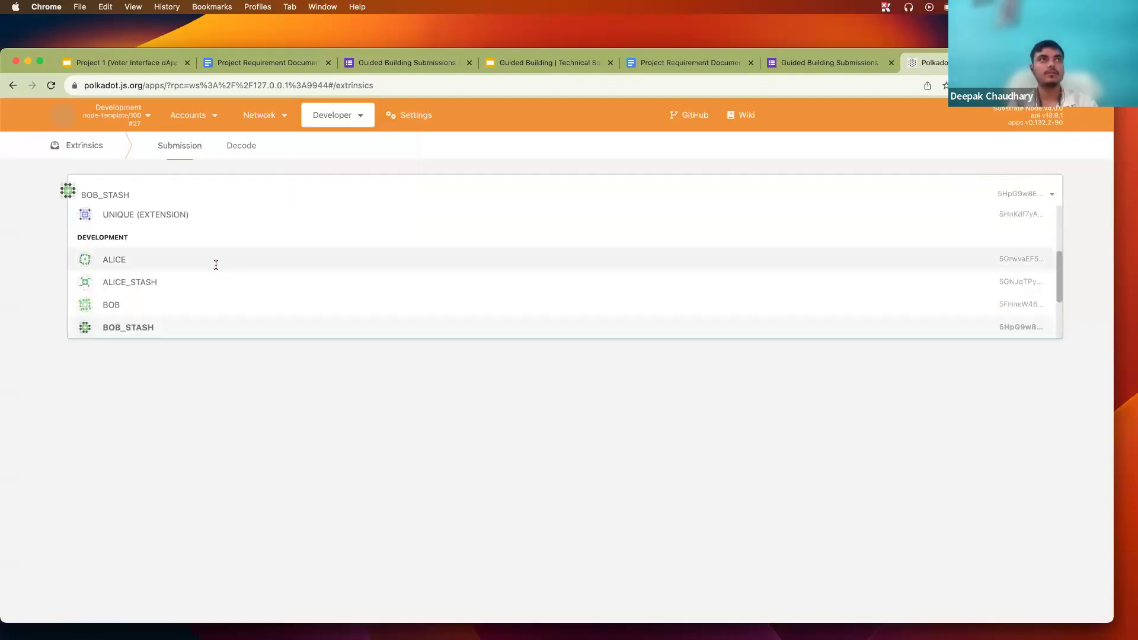
{"action": "left_click", "coordinate": [216, 261]}
{"action": "left_click", "coordinate": [268, 229]}
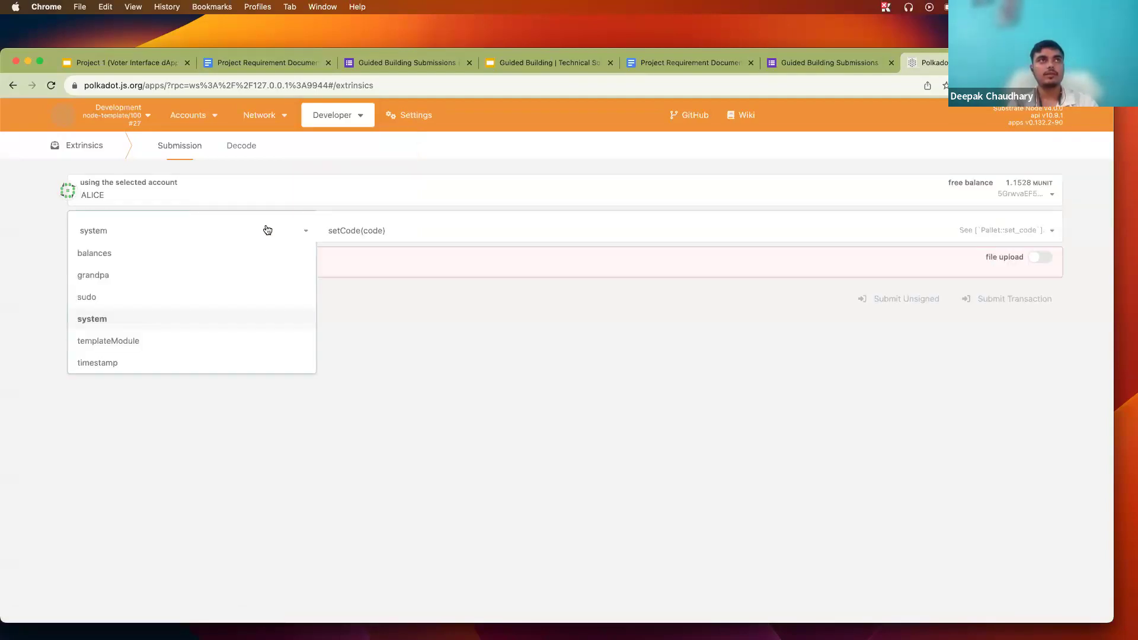
{"action": "left_click", "coordinate": [242, 346]}
{"action": "mouse_move", "coordinate": [335, 115]}
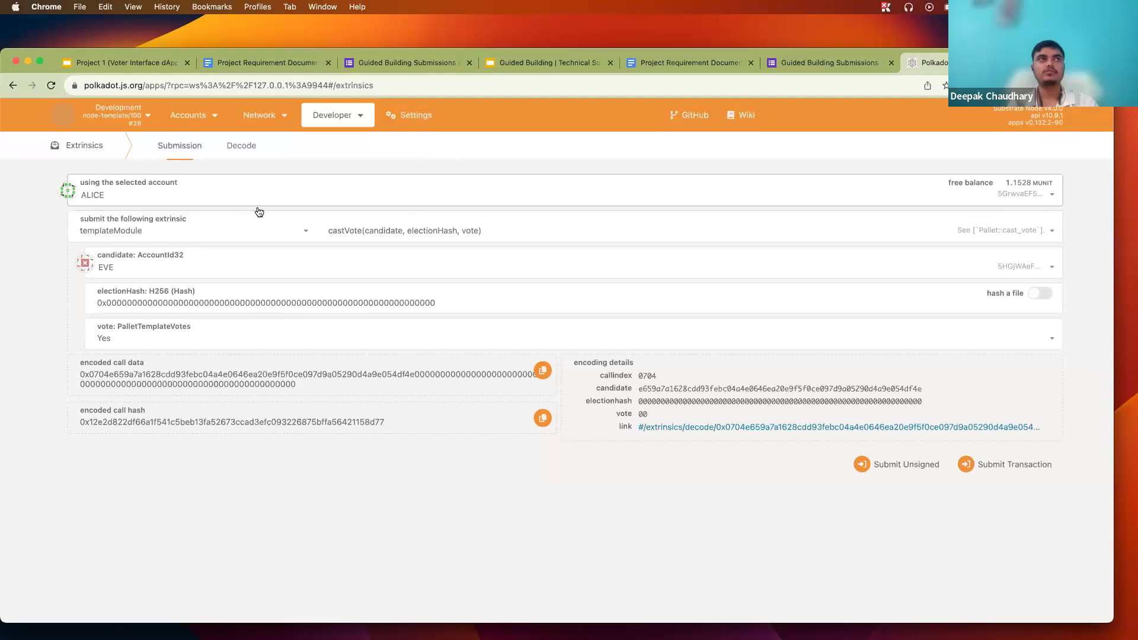
Step: Choose the raiseJoinRequestAsCandidate() extrinsic and submit it as a signed transaction from ALICE
{"action": "left_click", "coordinate": [361, 231]}
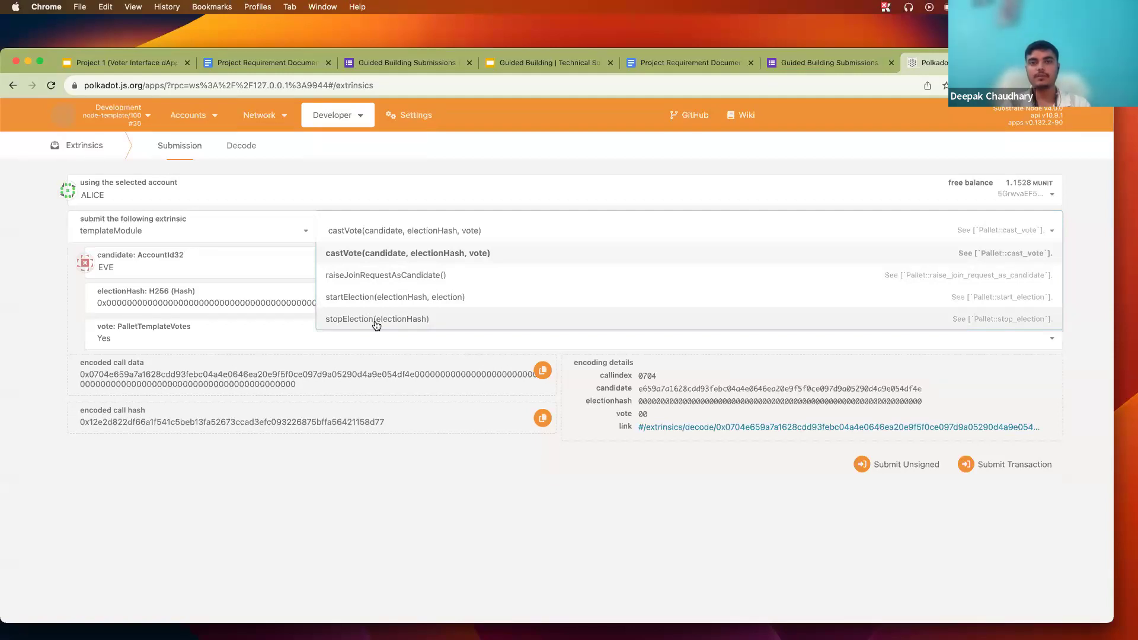
{"action": "left_click", "coordinate": [352, 281]}
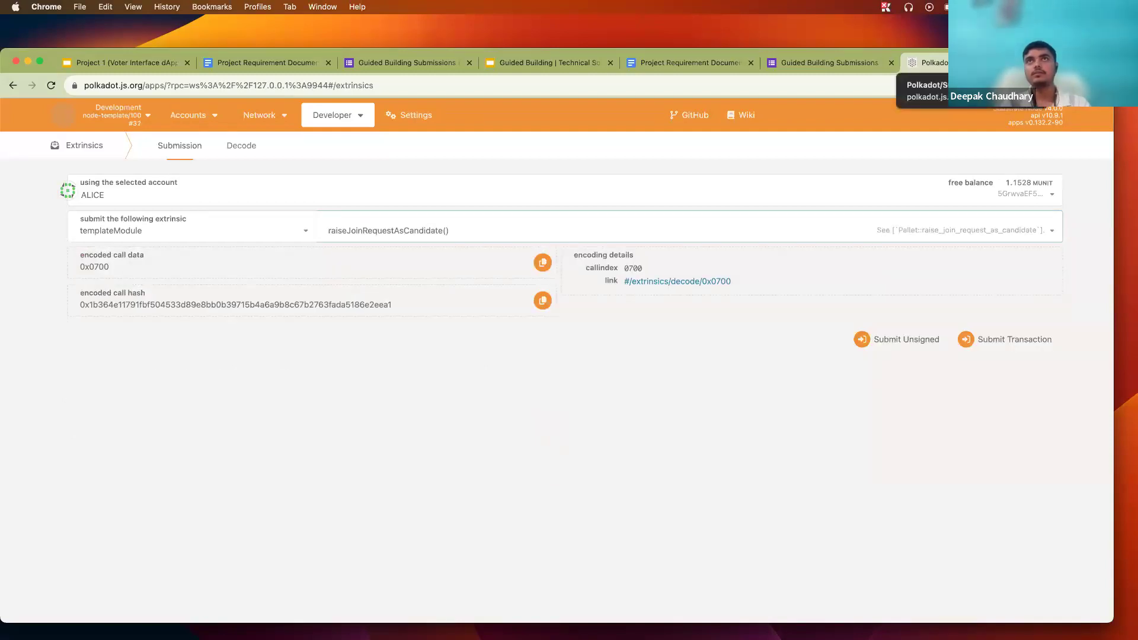
{"action": "left_click", "coordinate": [969, 333]}
{"action": "left_click", "coordinate": [800, 337]}
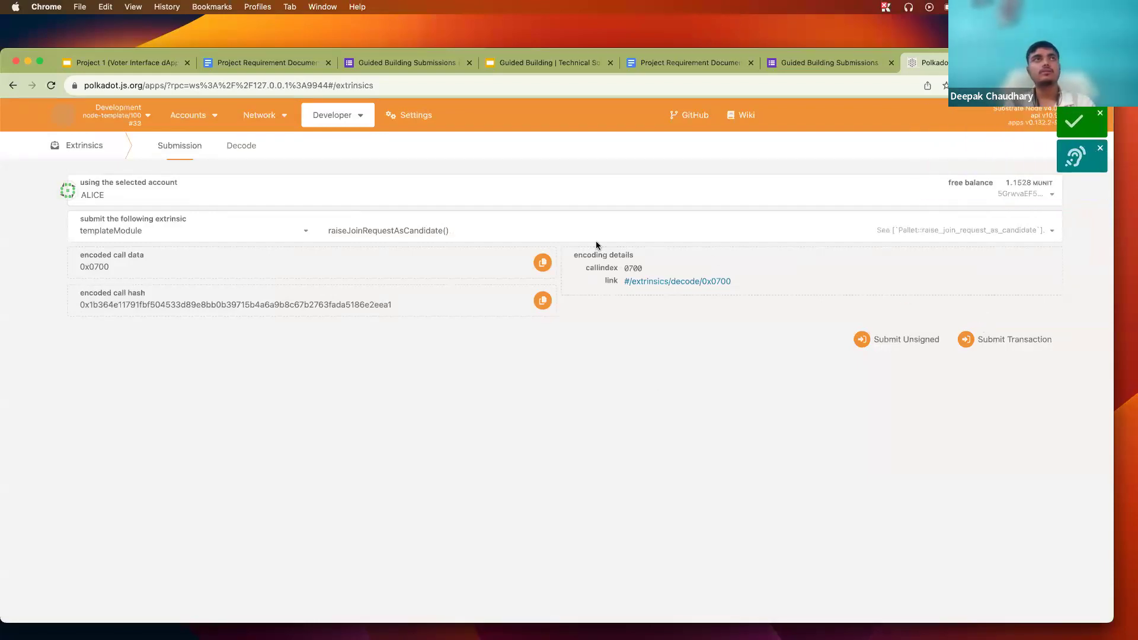
Step: Submit the raiseJoinRequestAsCandidate() extrinsic as a signed transaction from the BOB account
{"action": "left_click", "coordinate": [229, 201]}
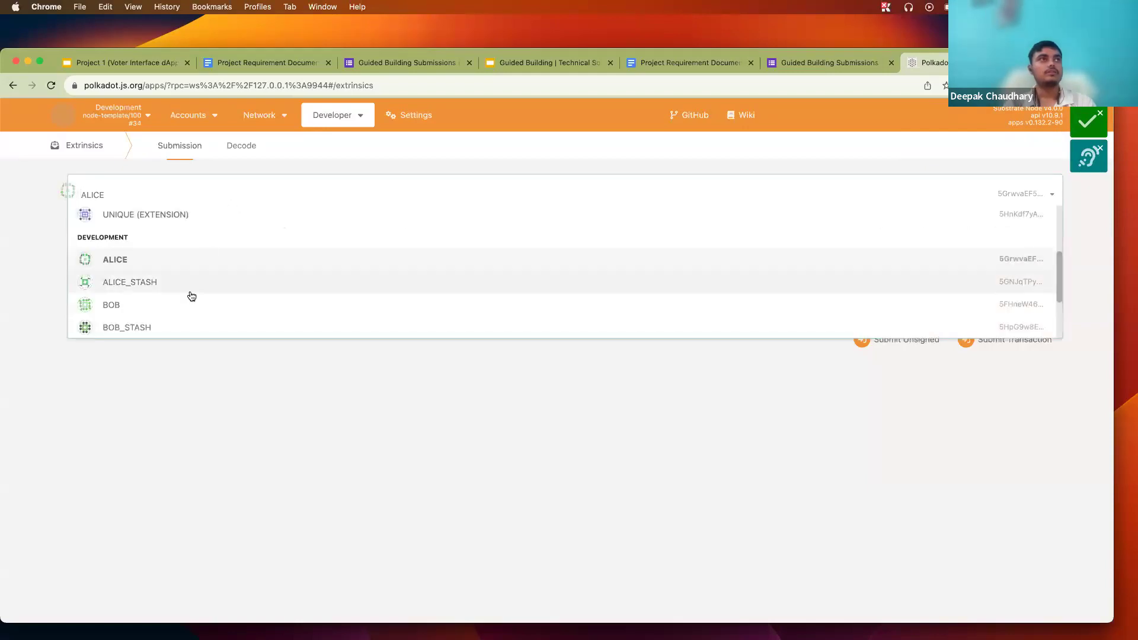
{"action": "left_click", "coordinate": [185, 302]}
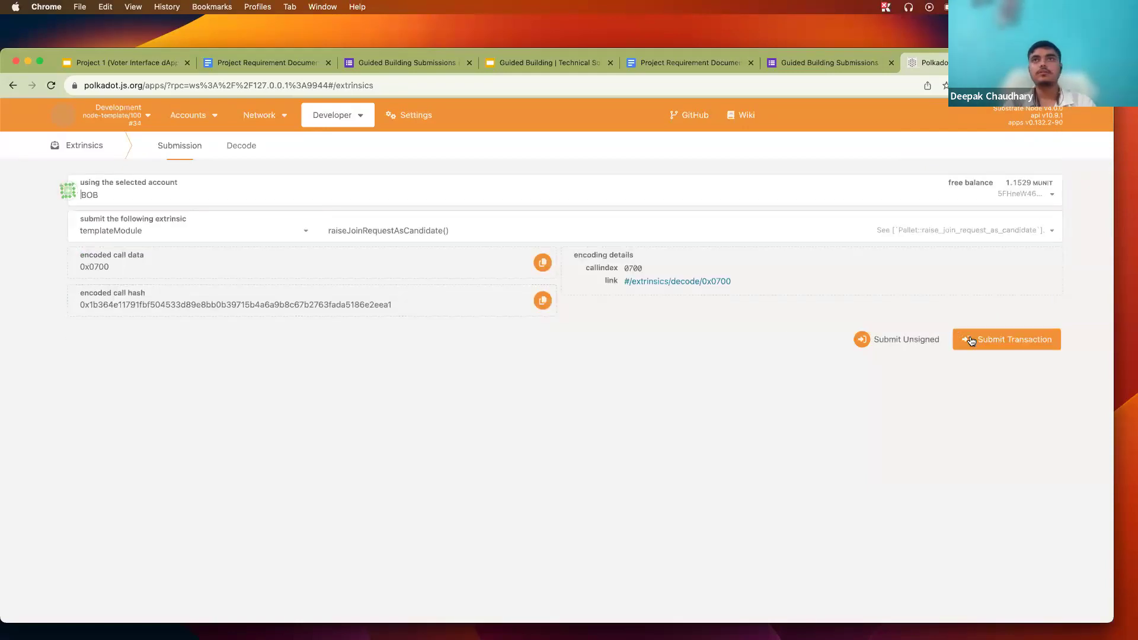
{"action": "left_click", "coordinate": [1007, 339]}
{"action": "left_click", "coordinate": [813, 336]}
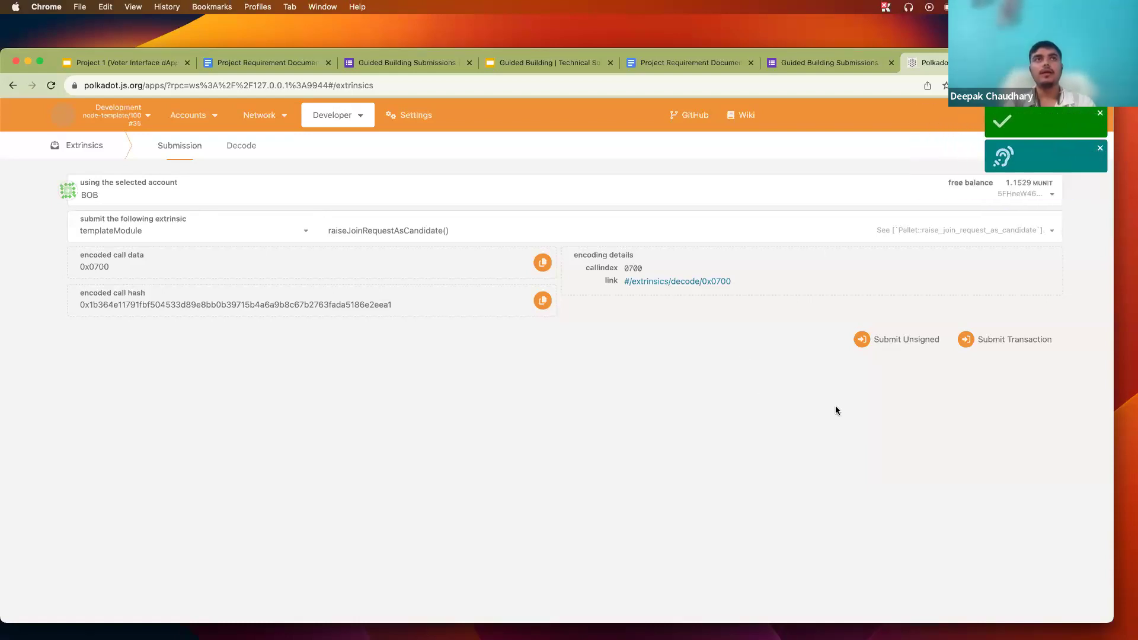
Step: Try to submit a duplicate raiseJoinRequestAsCandidate() transaction from BOB, signing it with the same settings
{"action": "left_click", "coordinate": [965, 338]}
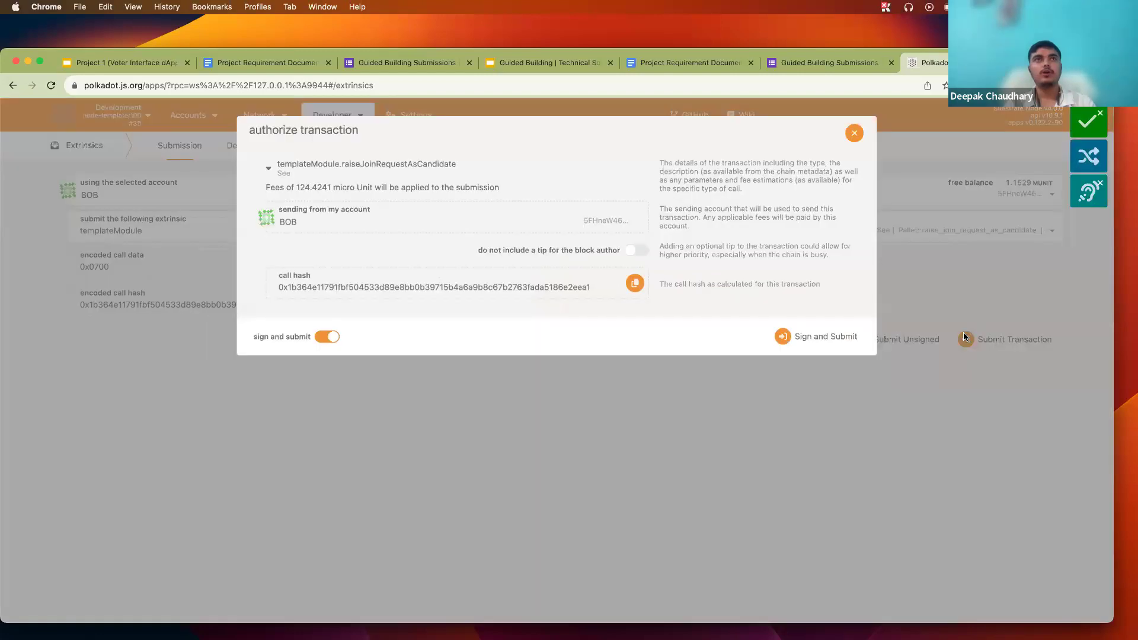
{"action": "left_click", "coordinate": [812, 337]}
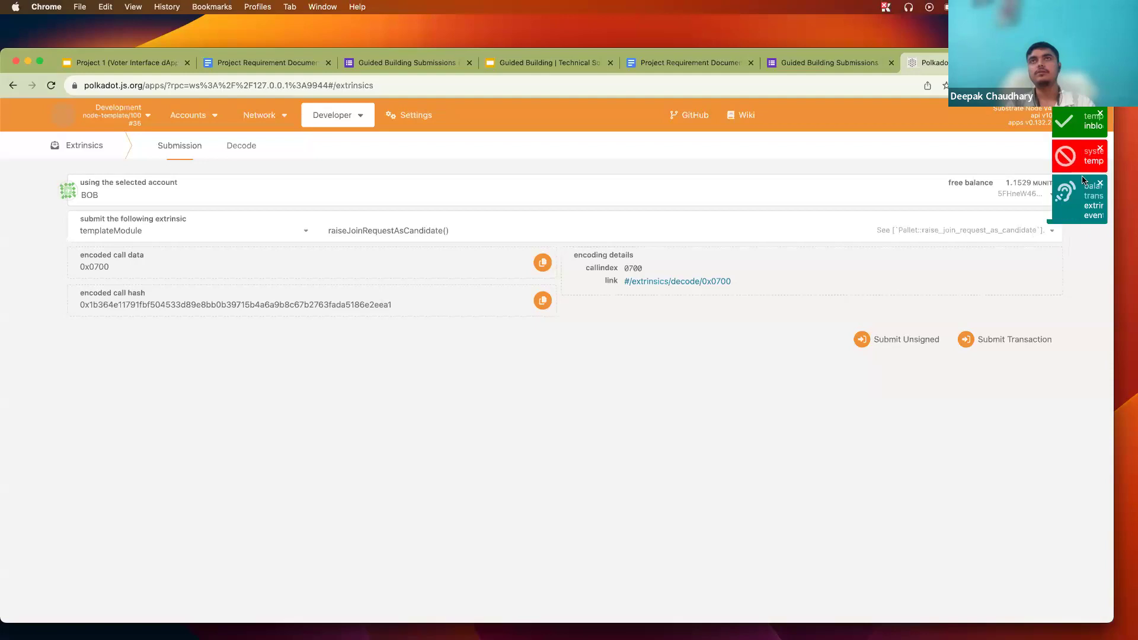
{"action": "double_click", "coordinate": [1044, 161]}
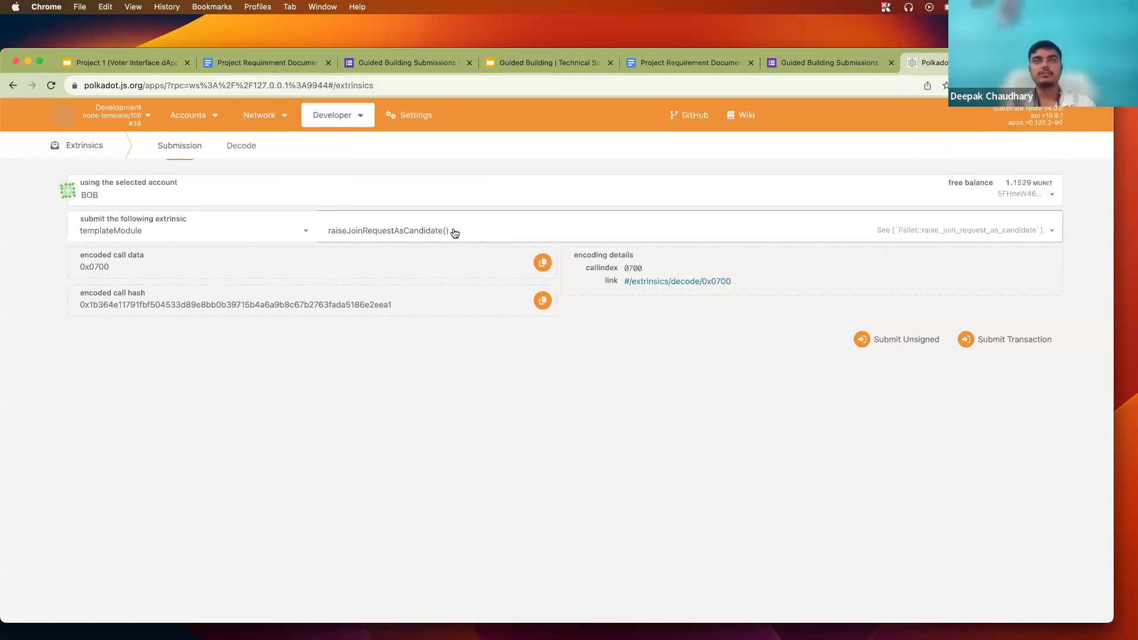
Step: Open the network Explorer and examine the sender, recipient and amount of the latest balances.Transfer event
{"action": "mouse_move", "coordinate": [264, 119]}
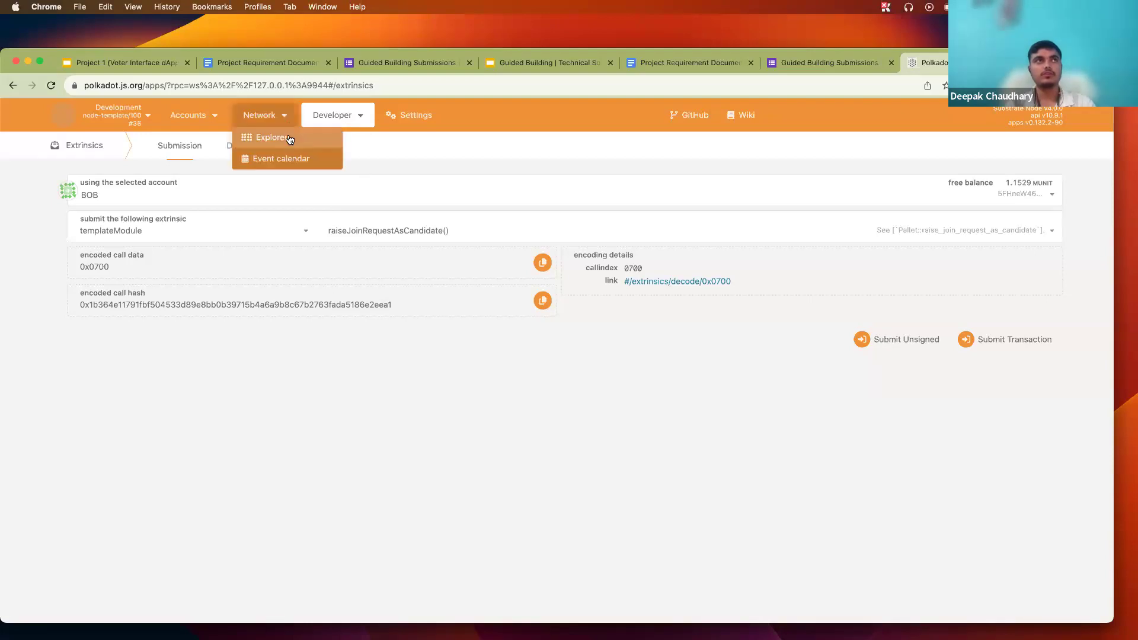
{"action": "left_click", "coordinate": [290, 138]}
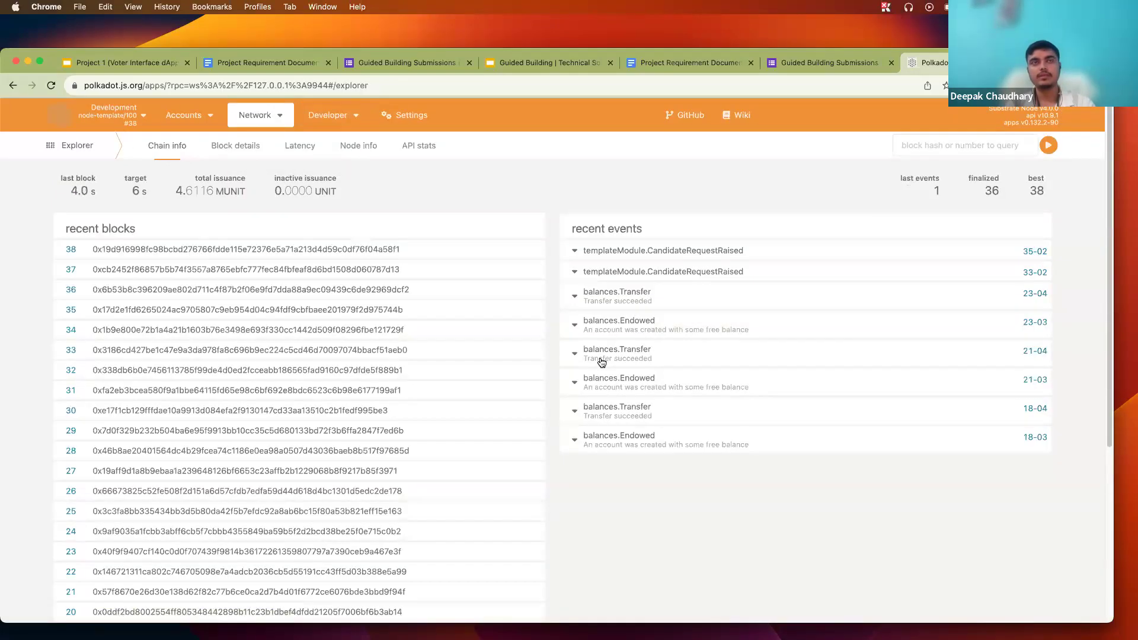
{"action": "left_click", "coordinate": [578, 294]}
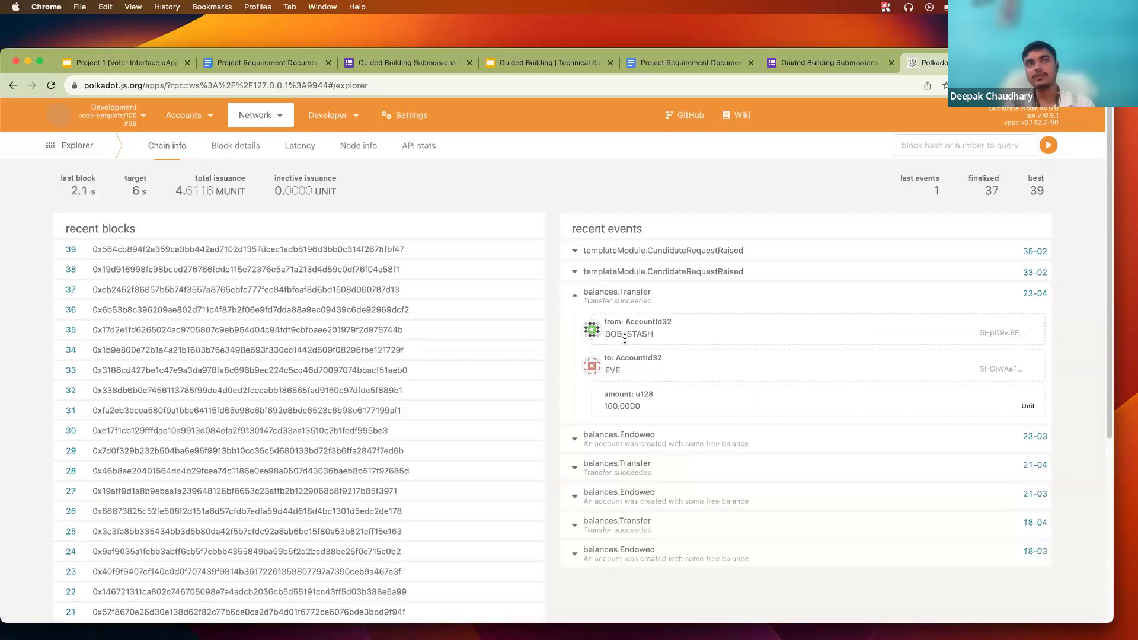
{"action": "double_click", "coordinate": [606, 334]}
{"action": "double_click", "coordinate": [609, 371]}
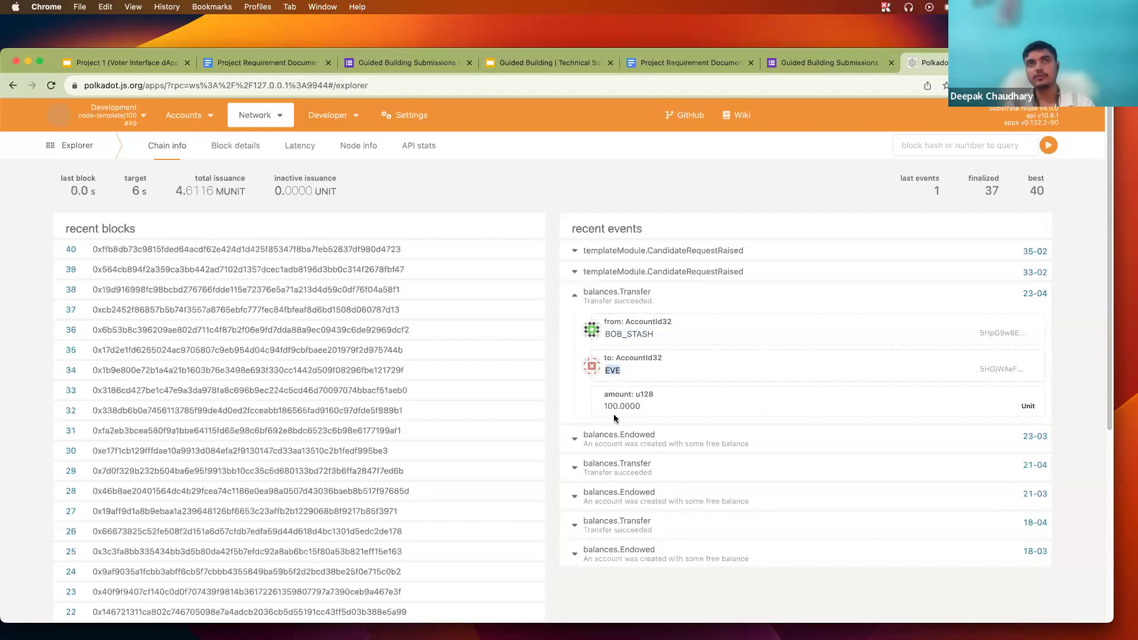
{"action": "double_click", "coordinate": [613, 405]}
{"action": "left_click", "coordinate": [578, 295]}
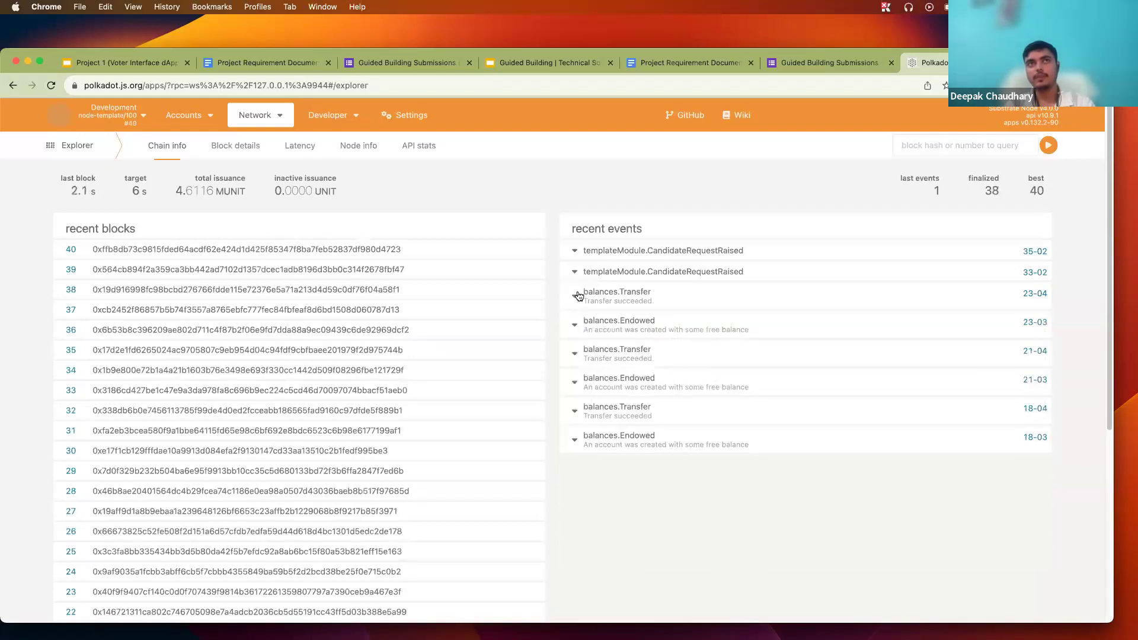
Step: Examine which candidate account is recorded in each of the two templateModule.CandidateRequestRaised events
{"action": "left_click", "coordinate": [575, 273]}
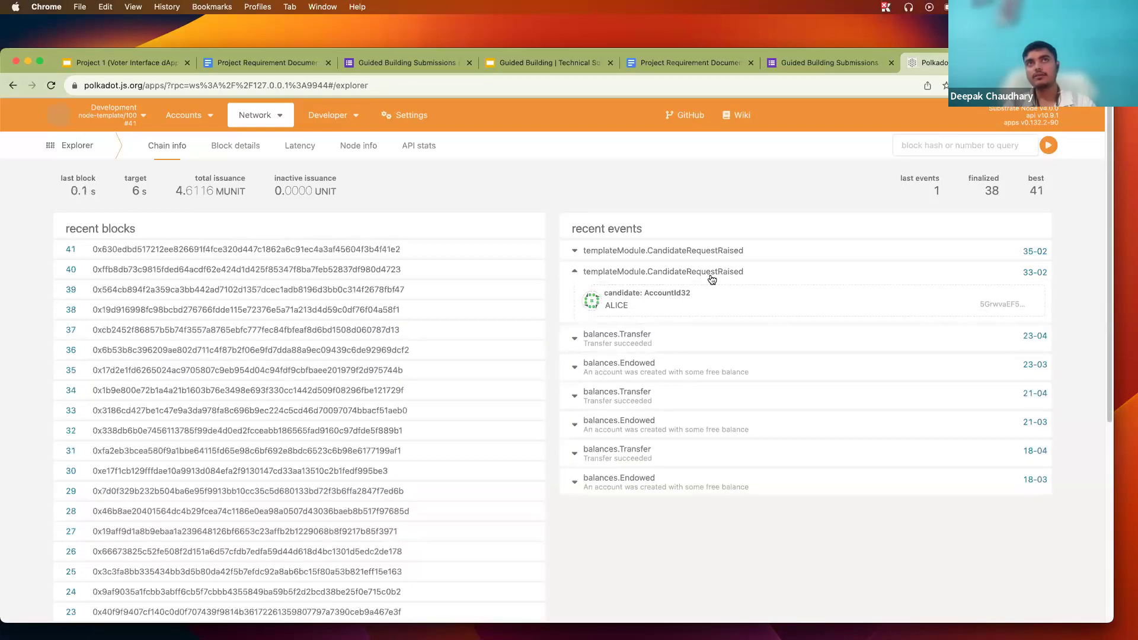
{"action": "double_click", "coordinate": [616, 305]}
{"action": "left_click", "coordinate": [574, 271]}
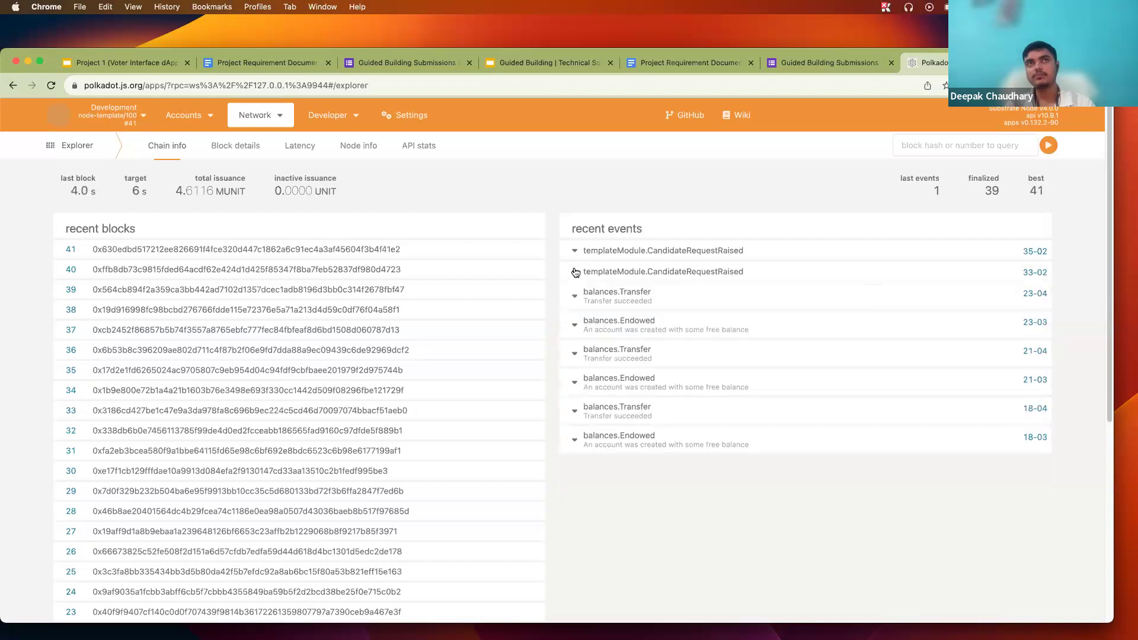
{"action": "left_click", "coordinate": [575, 250]}
{"action": "double_click", "coordinate": [612, 284]}
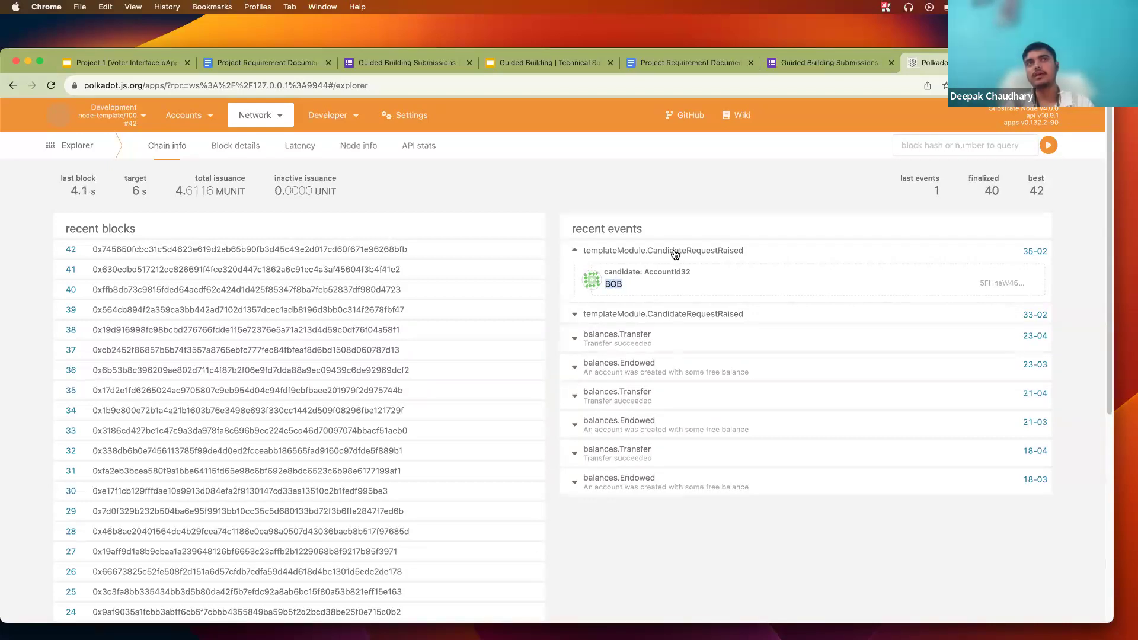
{"action": "left_click", "coordinate": [578, 251]}
Step: Query the templateModule candidatesList() storage on the Chain state page
{"action": "mouse_move", "coordinate": [328, 115]}
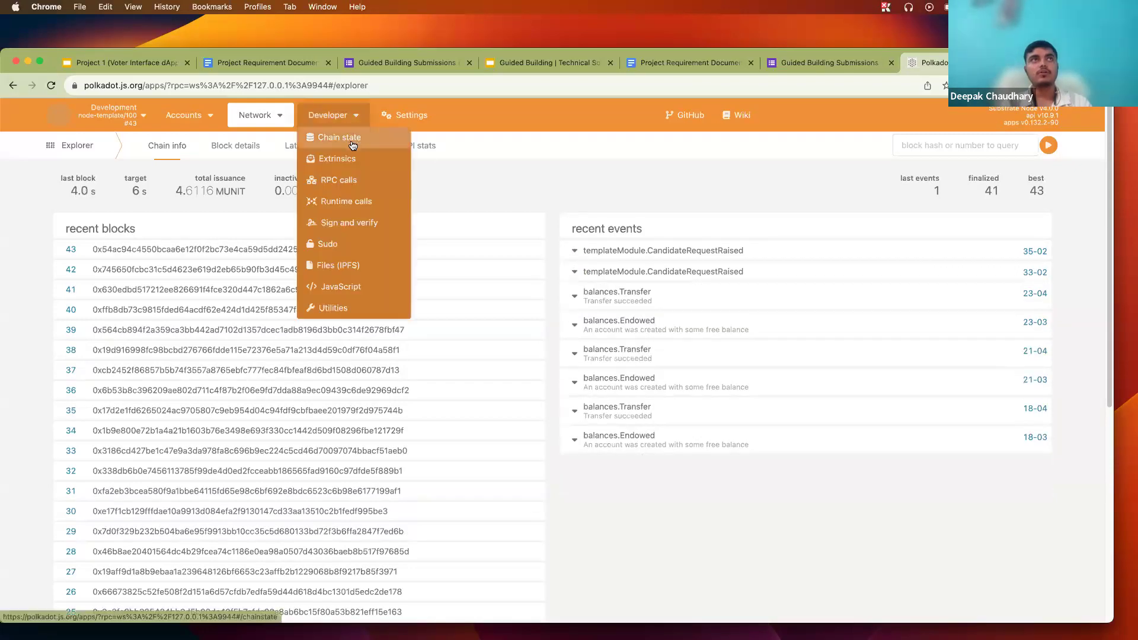
{"action": "left_click", "coordinate": [343, 137]}
{"action": "left_click", "coordinate": [236, 193]}
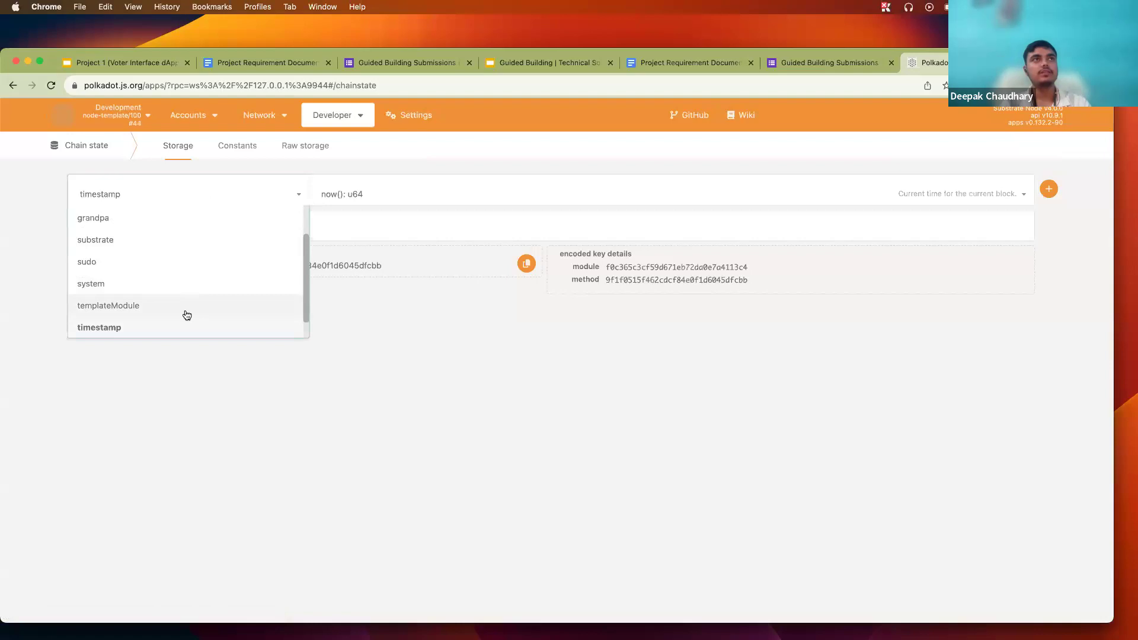
{"action": "left_click", "coordinate": [187, 303]}
{"action": "left_click", "coordinate": [436, 191]}
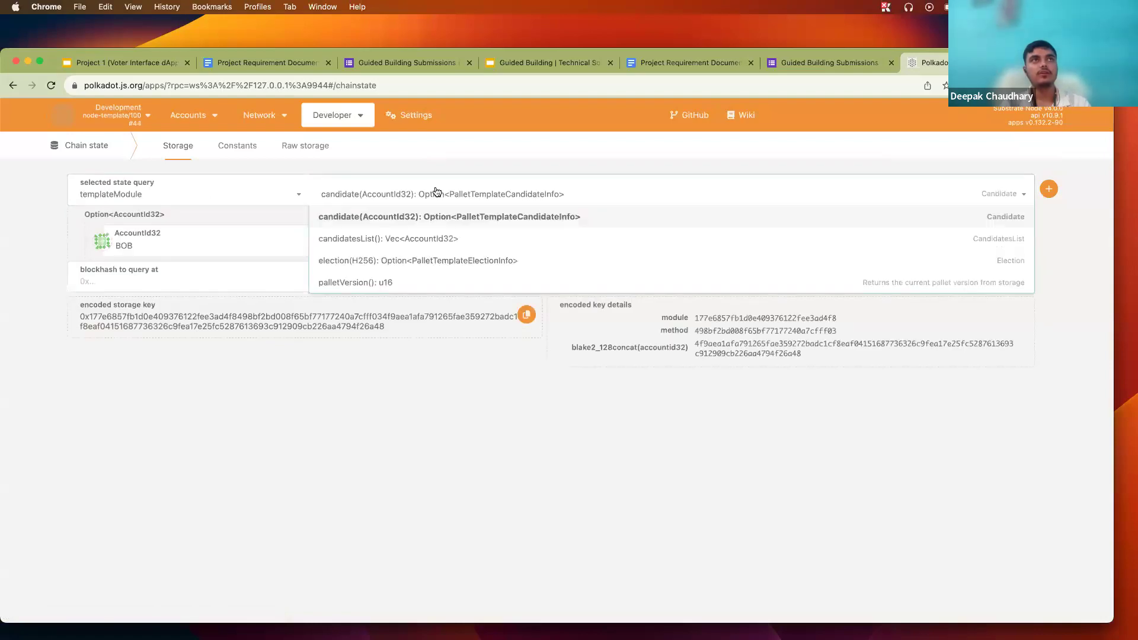
{"action": "left_click", "coordinate": [427, 237]}
{"action": "left_click", "coordinate": [1048, 188]}
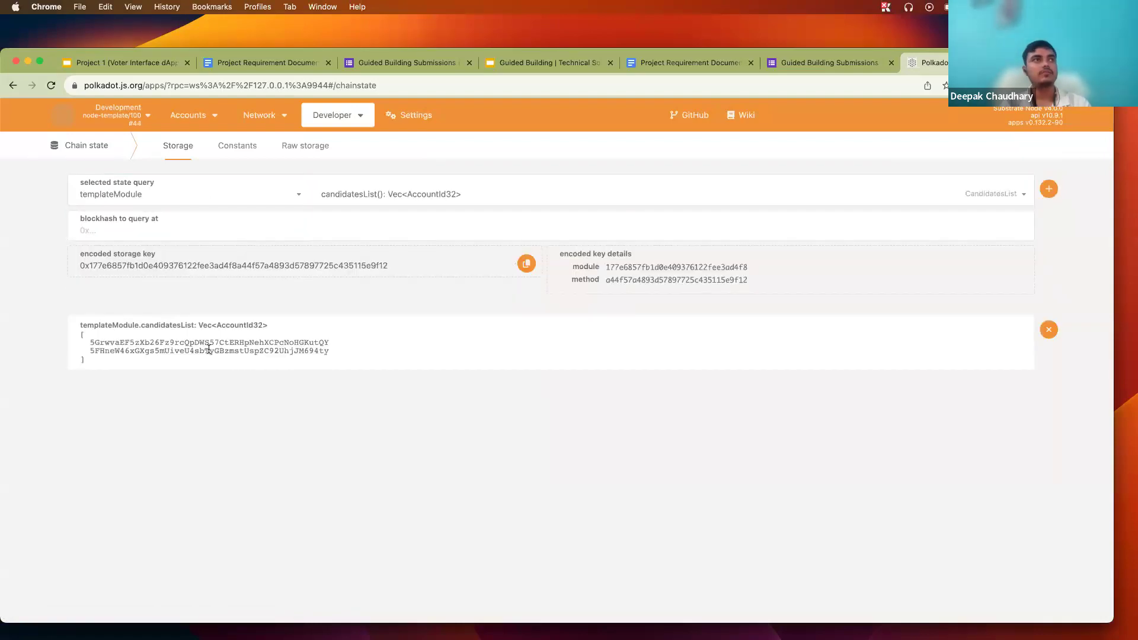
Step: Compare the returned candidate addresses with the ALICE and BOB addresses on the Accounts page
{"action": "double_click", "coordinate": [209, 349]}
{"action": "double_click", "coordinate": [161, 342]}
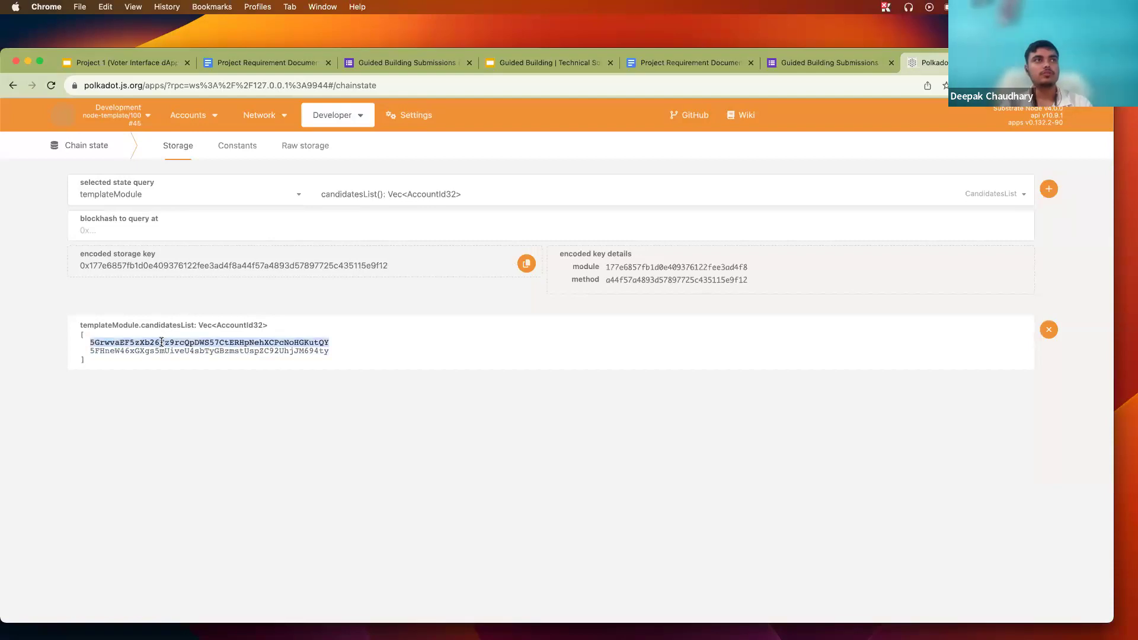
{"action": "double_click", "coordinate": [149, 351]}
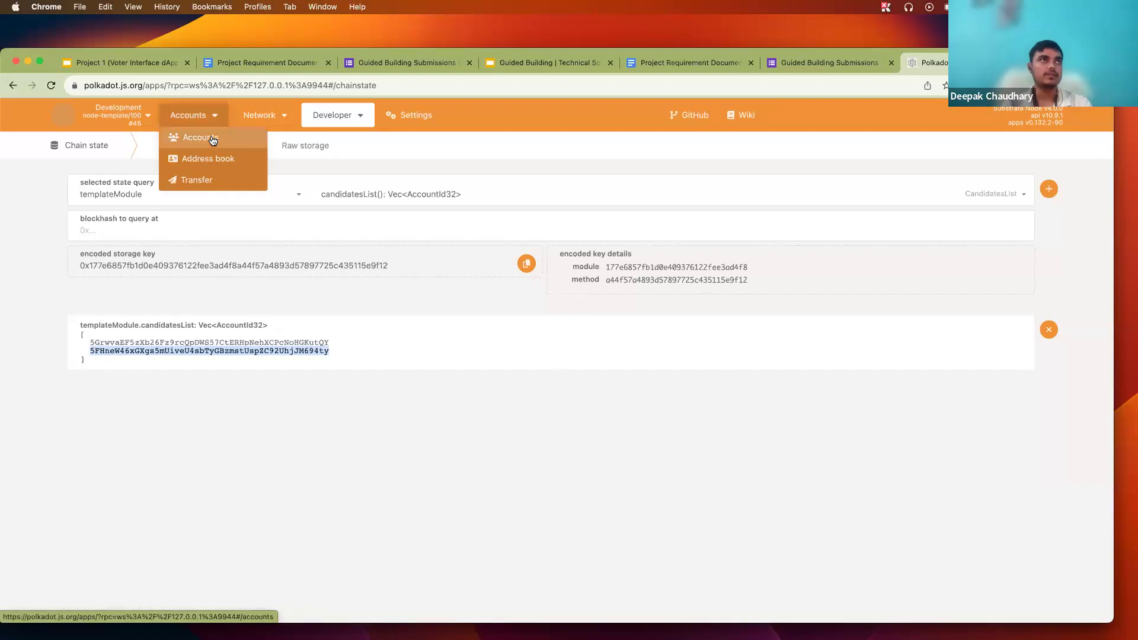
{"action": "left_click", "coordinate": [213, 140]}
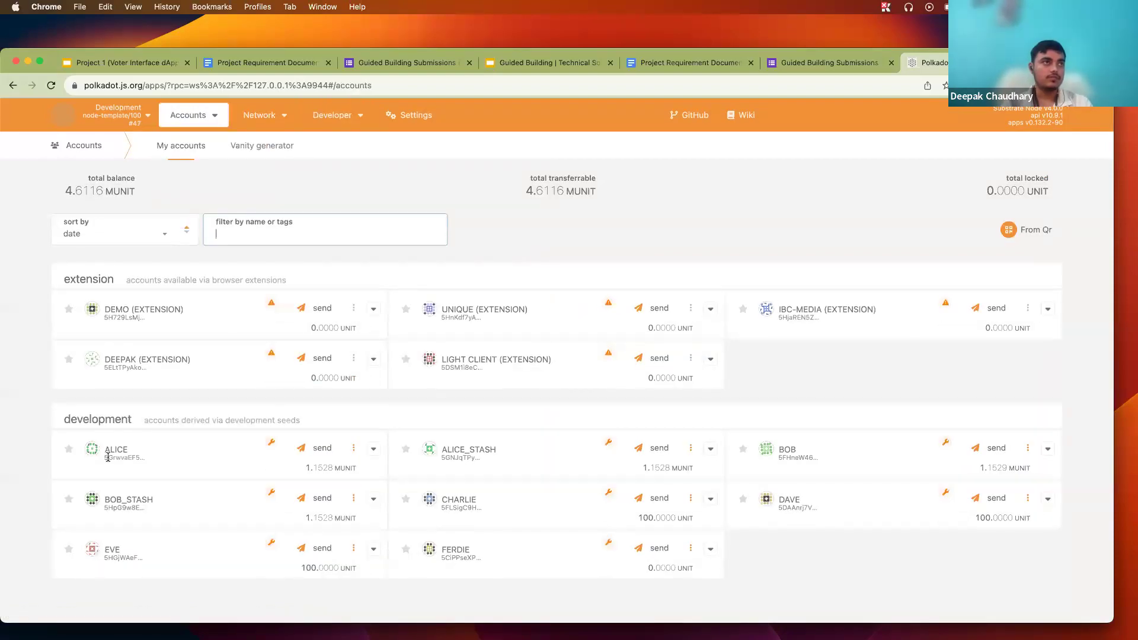
{"action": "left_click_drag", "start_coordinate": [104, 457], "coordinate": [122, 458]}
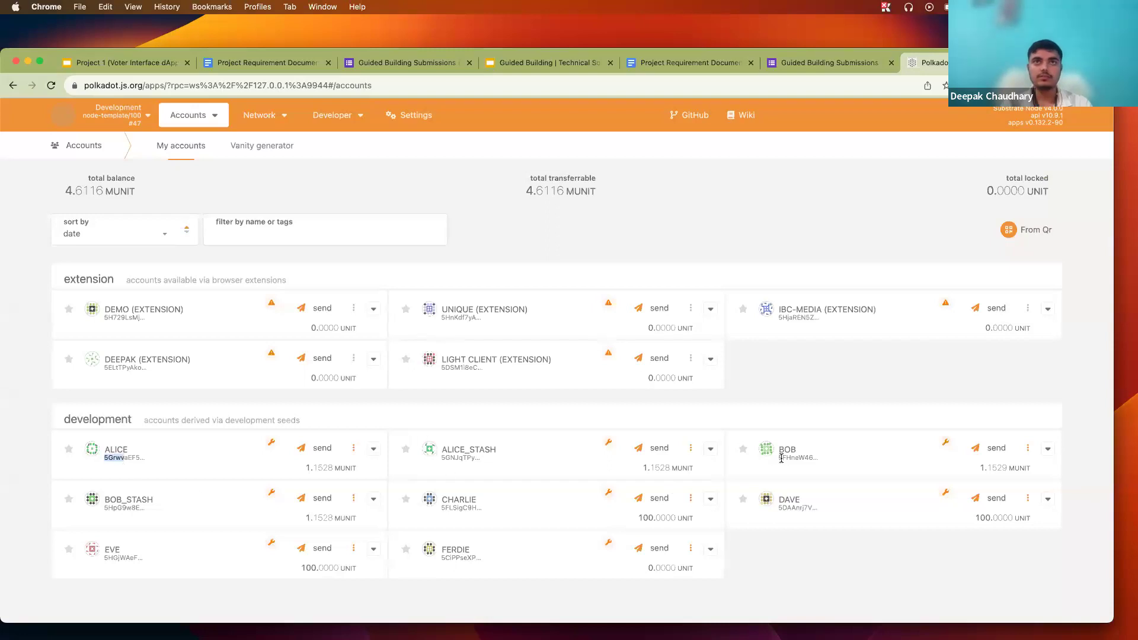
{"action": "left_click_drag", "start_coordinate": [779, 457], "coordinate": [792, 457]}
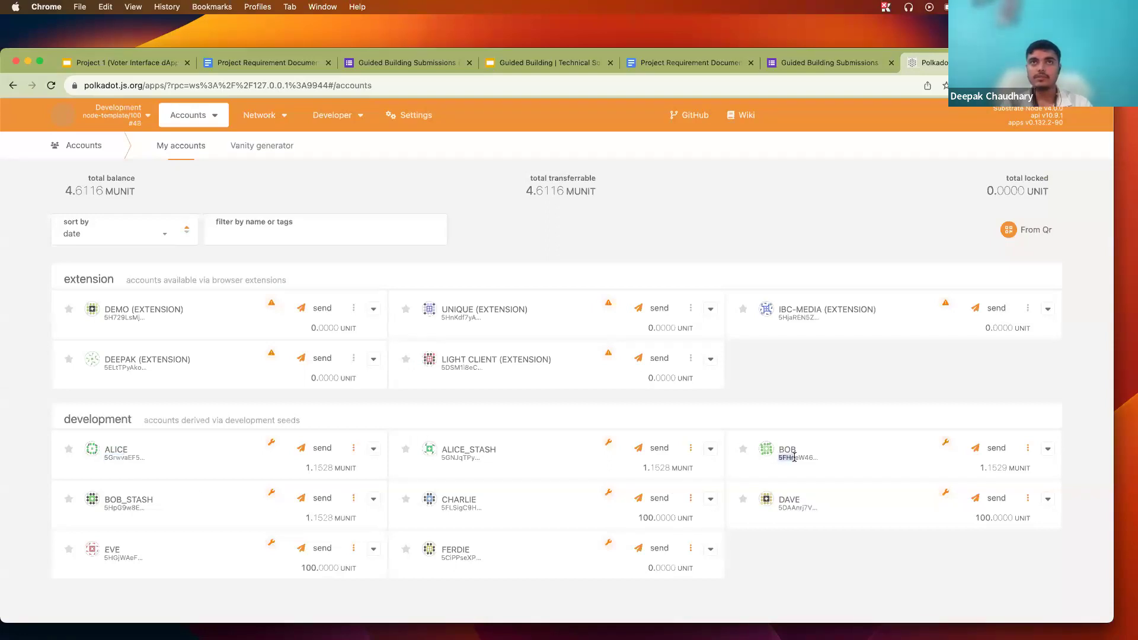
{"action": "left_click", "coordinate": [794, 457]}
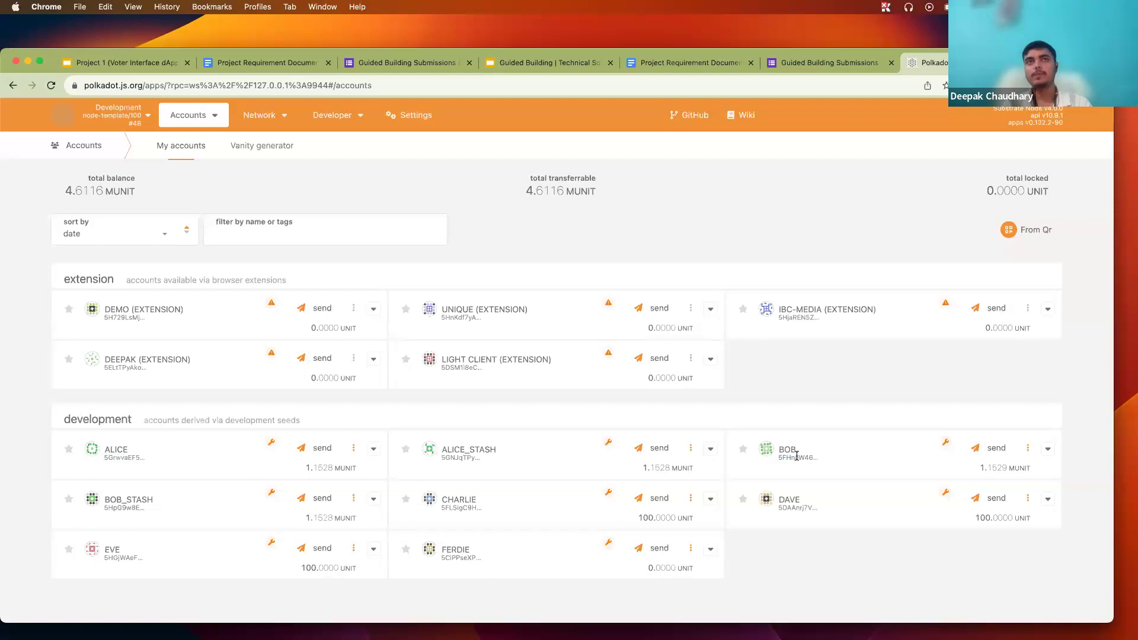
Step: Return to Extrinsics submission and choose the templateModule extrinsic startElection(electionHash, election)
{"action": "mouse_move", "coordinate": [353, 123]}
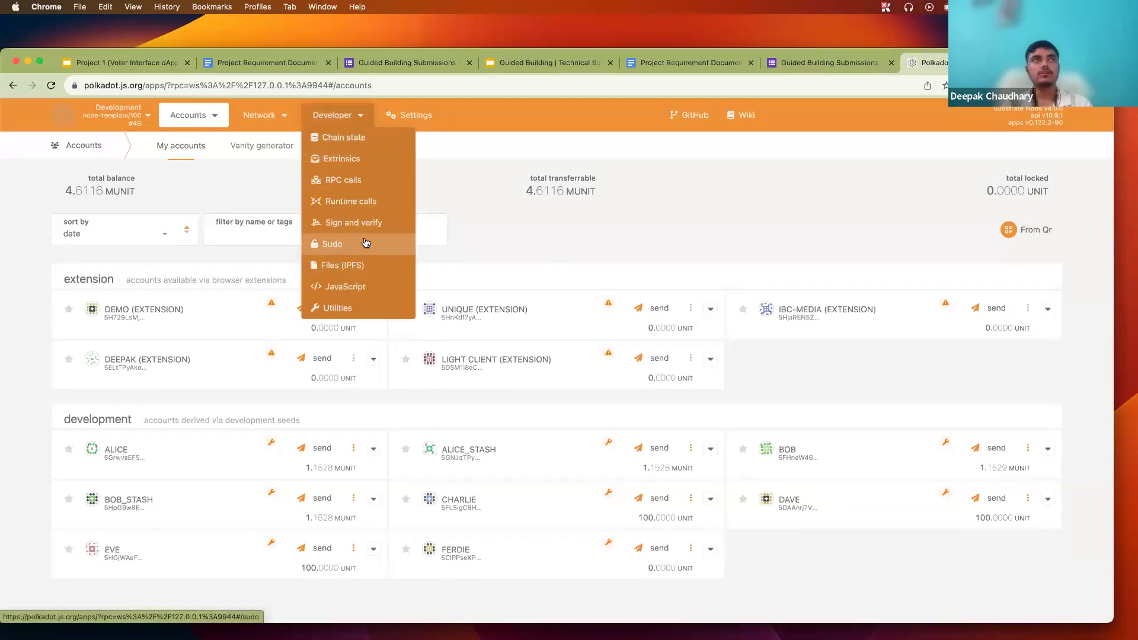
{"action": "left_click", "coordinate": [355, 159]}
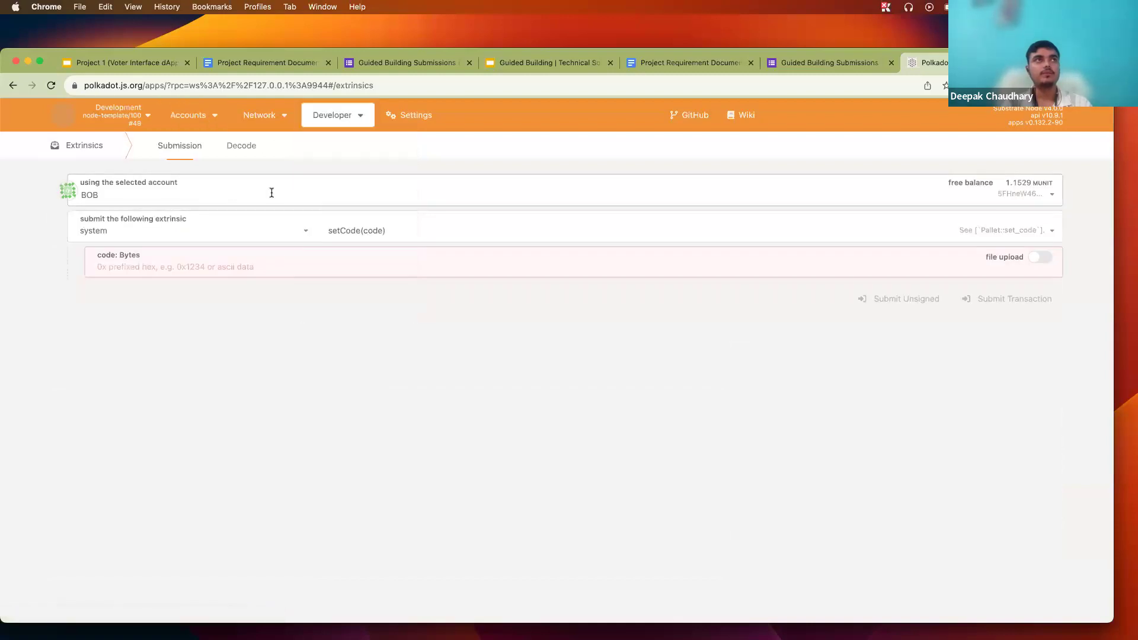
{"action": "left_click", "coordinate": [269, 237]}
{"action": "left_click", "coordinate": [223, 341]}
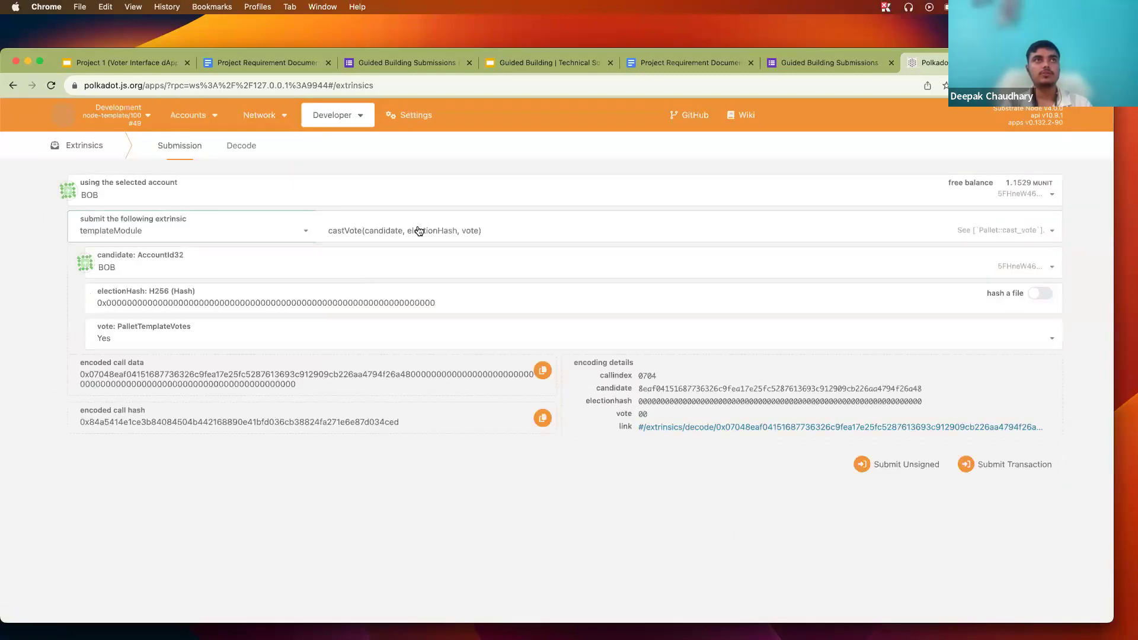
{"action": "left_click", "coordinate": [419, 231]}
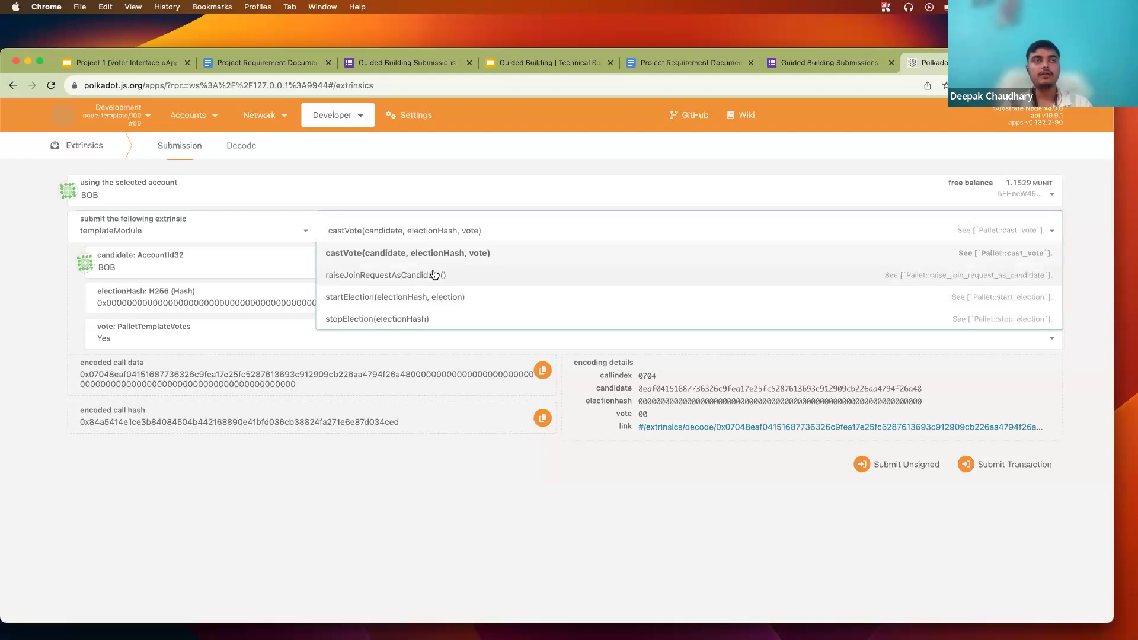
{"action": "left_click", "coordinate": [443, 303]}
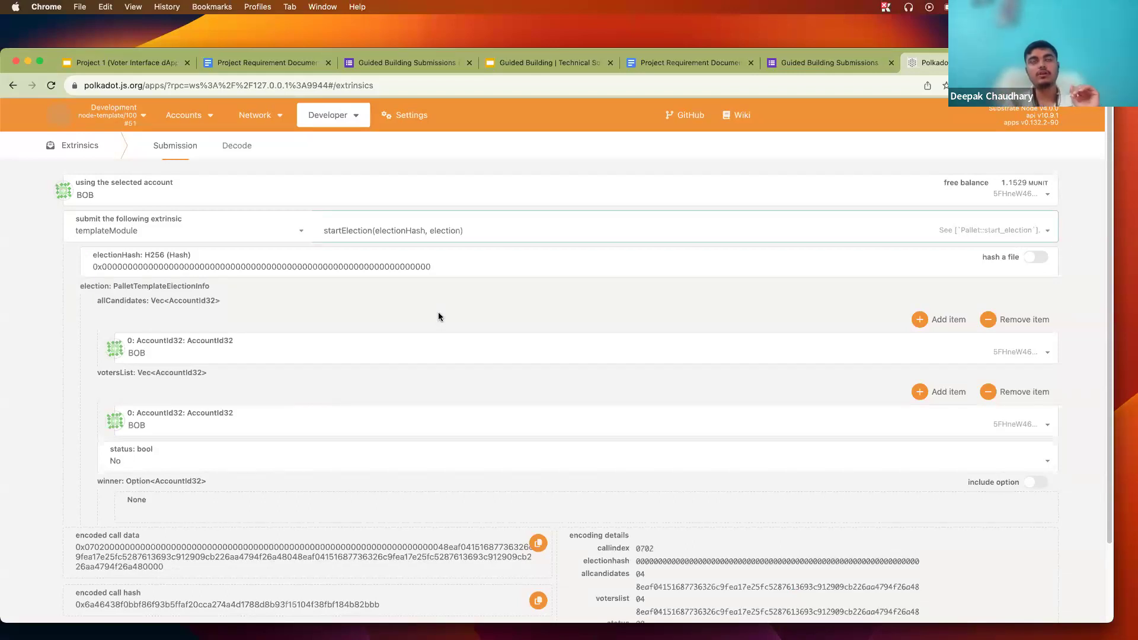
Step: Change the last digit of the startElection electionHash to 1
{"action": "scroll", "coordinate": [439, 317], "scroll_direction": "down", "scroll_amount": 1}
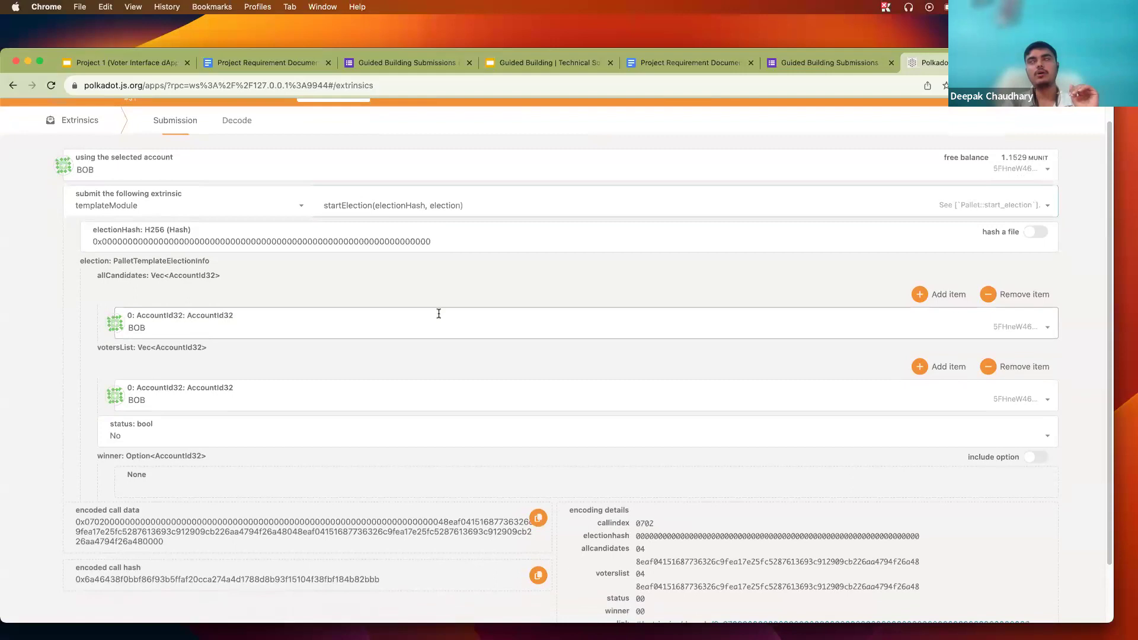
{"action": "scroll", "coordinate": [439, 313], "scroll_direction": "up", "scroll_amount": 1}
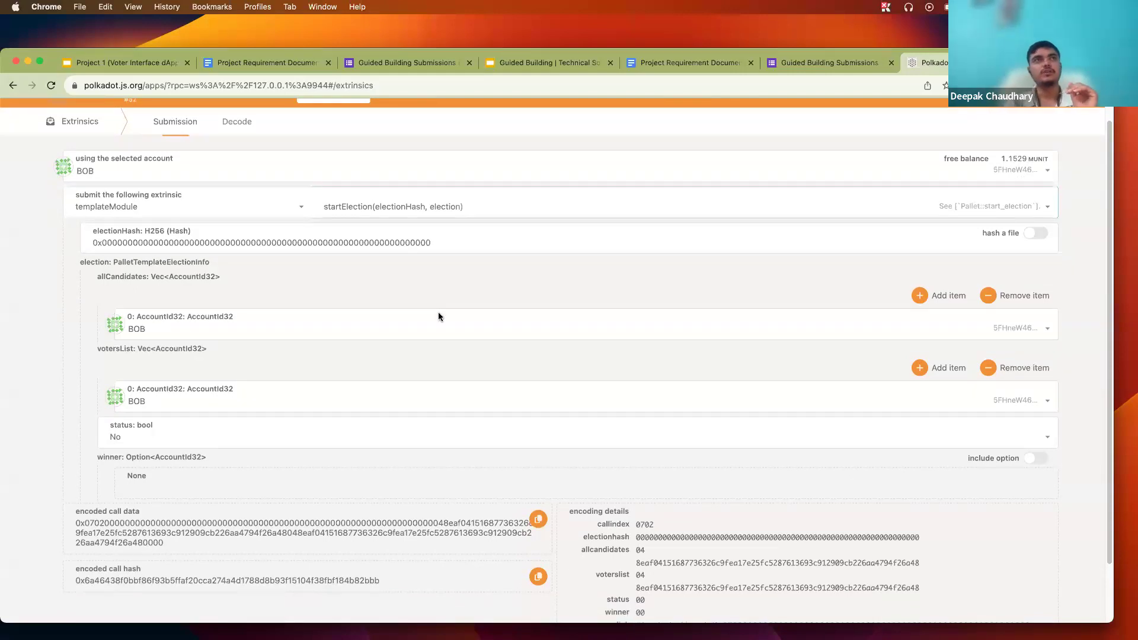
{"action": "scroll", "coordinate": [450, 296], "scroll_direction": "down", "scroll_amount": 3}
{"action": "left_click", "coordinate": [476, 179]}
{"action": "key", "text": "BackSpace"}
{"action": "type", "text": "1"}
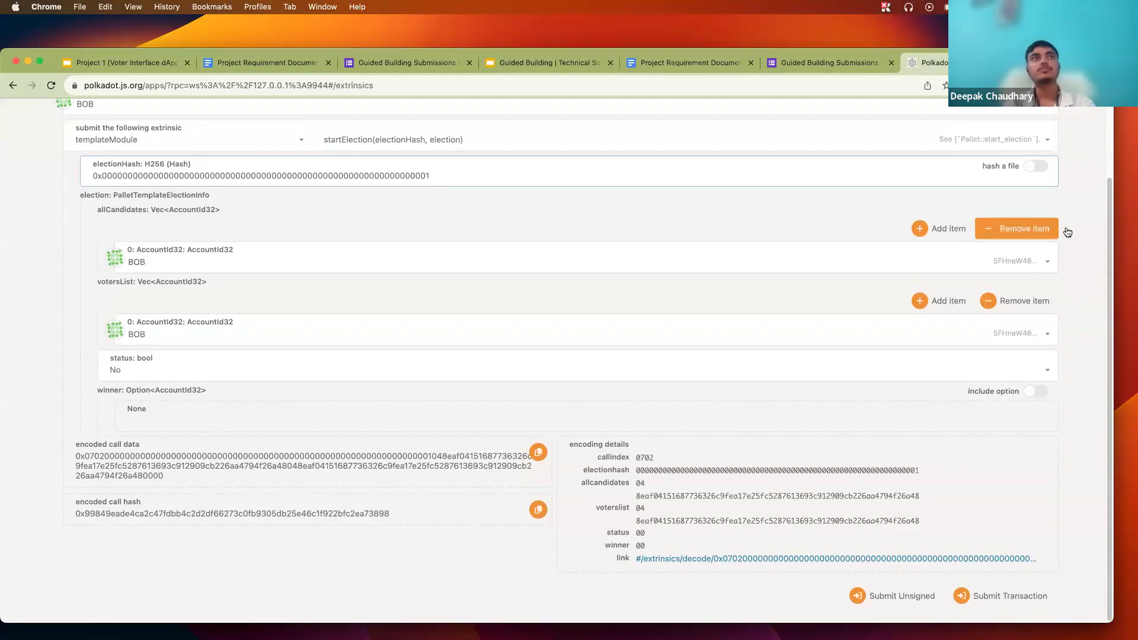
{"action": "scroll", "coordinate": [623, 251], "scroll_direction": "up", "scroll_amount": 4}
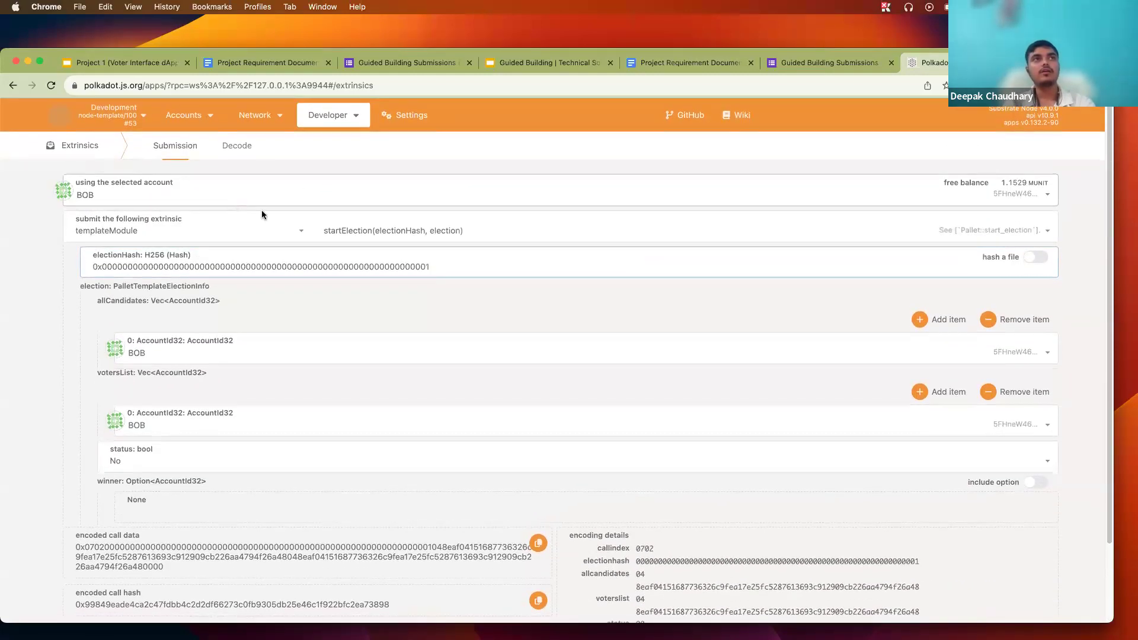
{"action": "left_click", "coordinate": [363, 231]}
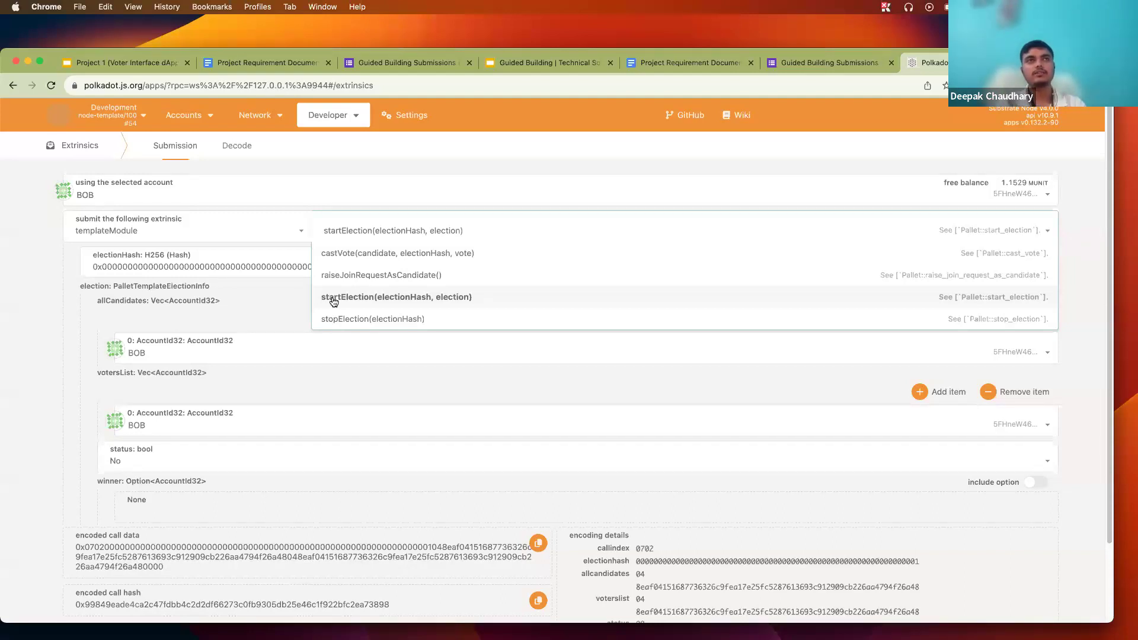
{"action": "left_click", "coordinate": [268, 307]}
{"action": "scroll", "coordinate": [360, 312], "scroll_direction": "down", "scroll_amount": 3}
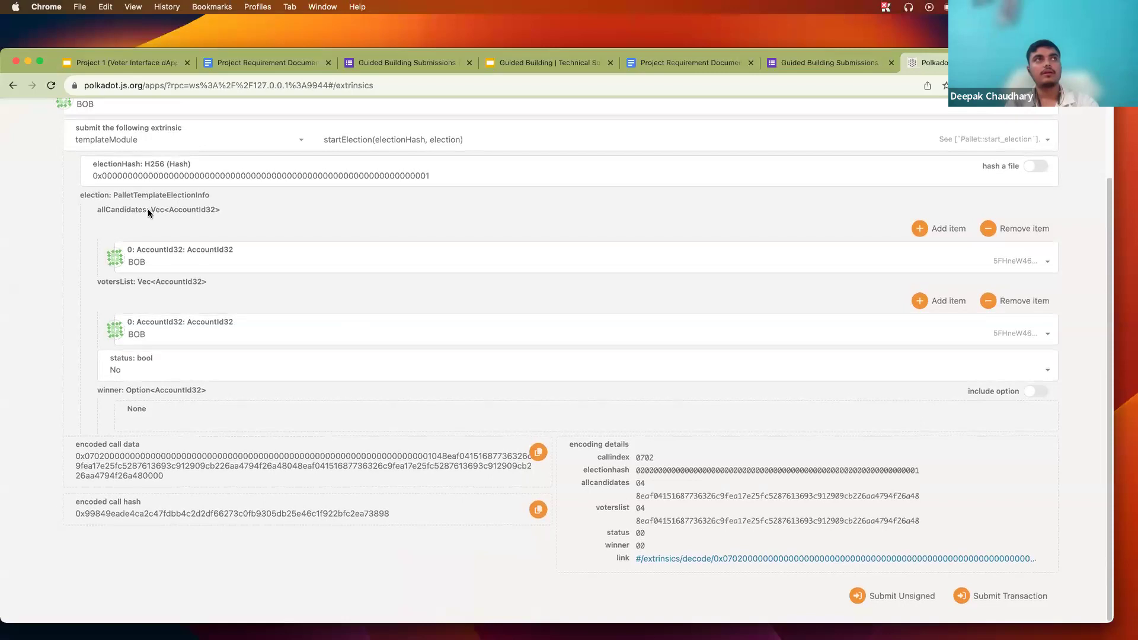
{"action": "scroll", "coordinate": [147, 209], "scroll_direction": "up", "scroll_amount": 1}
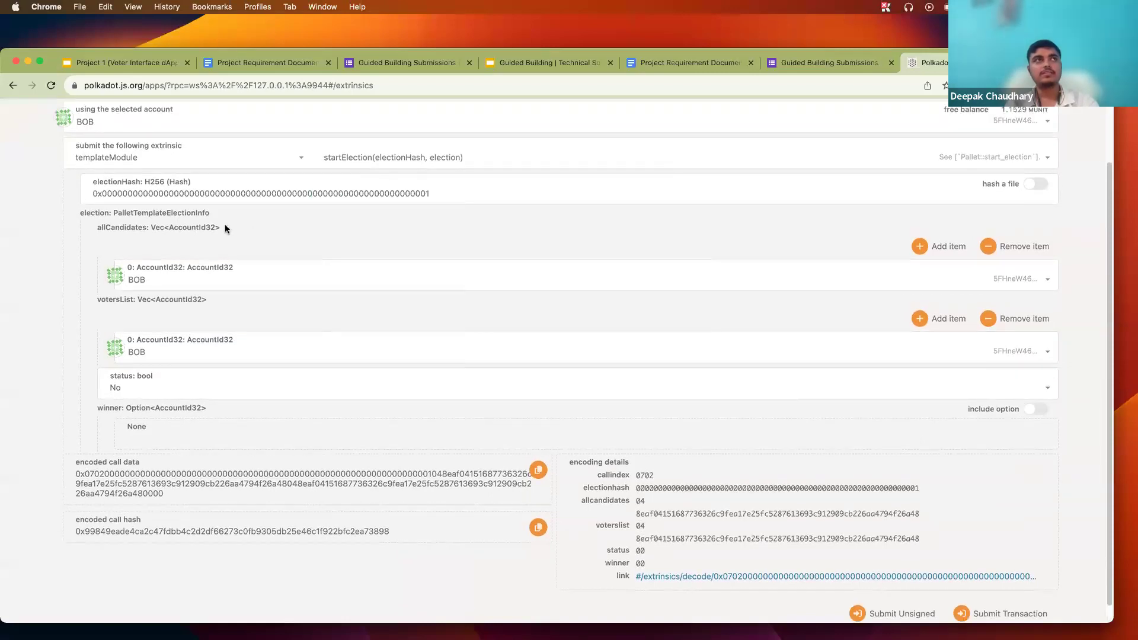
{"action": "scroll", "coordinate": [225, 228], "scroll_direction": "up", "scroll_amount": 1}
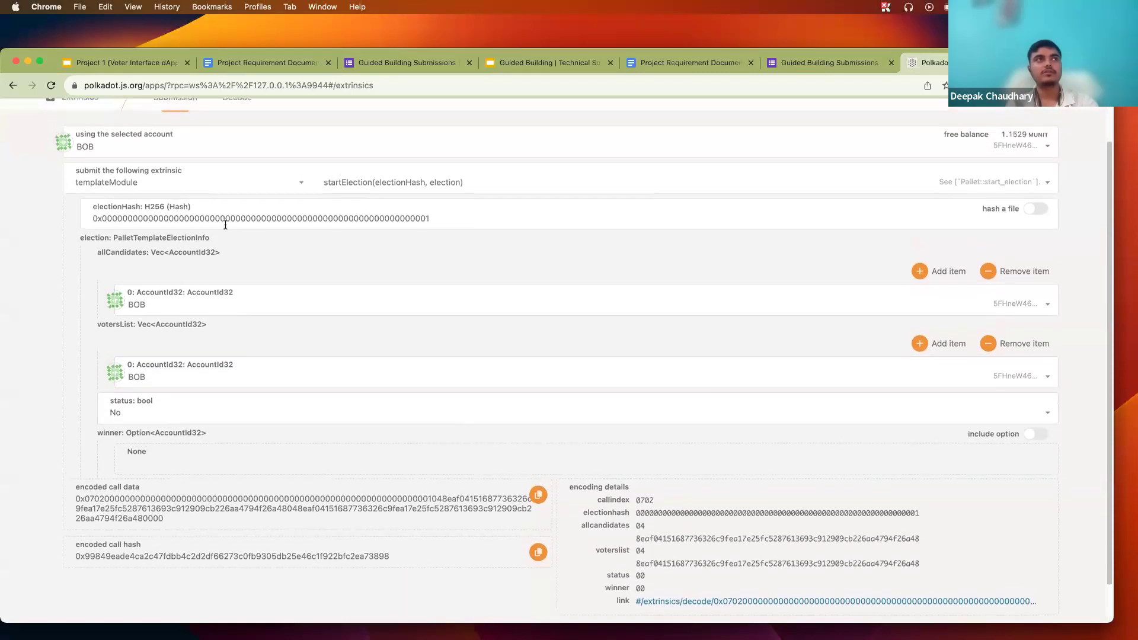
{"action": "scroll", "coordinate": [220, 255], "scroll_direction": "down", "scroll_amount": 1}
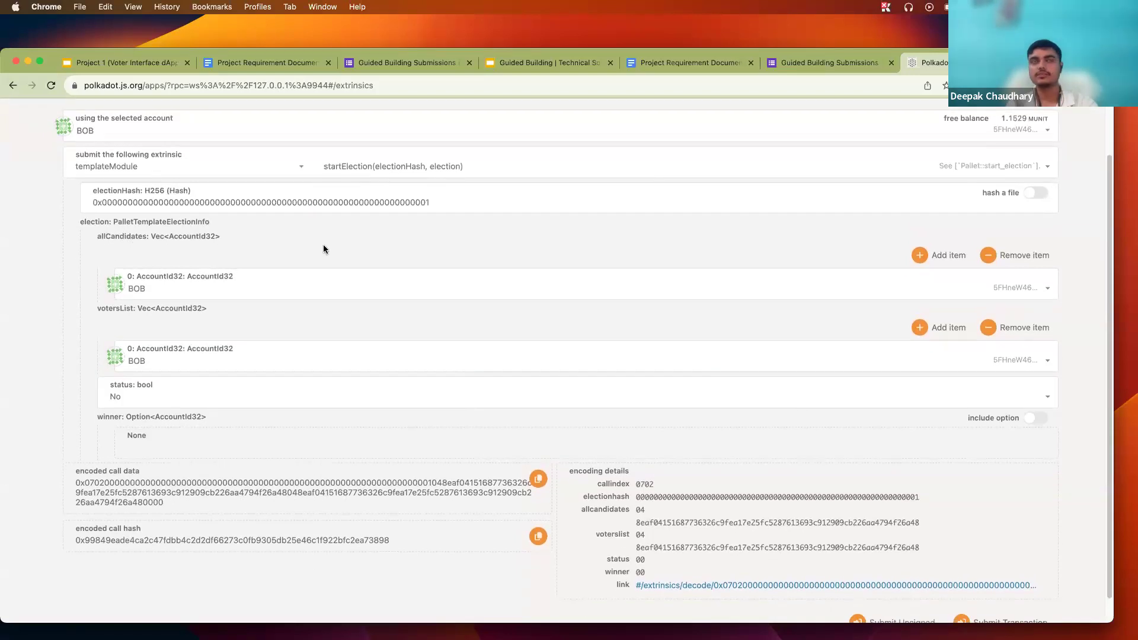
{"action": "scroll", "coordinate": [323, 249], "scroll_direction": "up", "scroll_amount": 1}
{"action": "scroll", "coordinate": [323, 248], "scroll_direction": "up", "scroll_amount": 3}
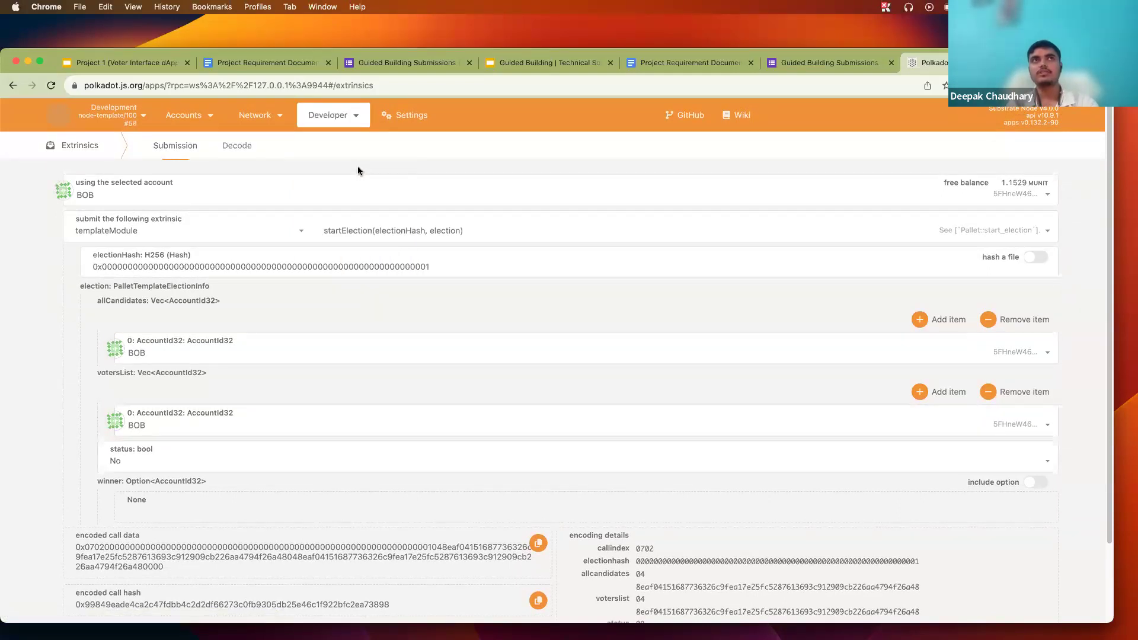
Step: Add a second entry to allCandidates so the startElection extrinsic lists ALICE first and BOB second
{"action": "scroll", "coordinate": [358, 171], "scroll_direction": "down", "scroll_amount": 3}
{"action": "left_click", "coordinate": [936, 226]}
{"action": "left_click", "coordinate": [225, 261]}
{"action": "left_click", "coordinate": [198, 357]}
{"action": "left_click", "coordinate": [141, 262]}
{"action": "left_click", "coordinate": [110, 264]}
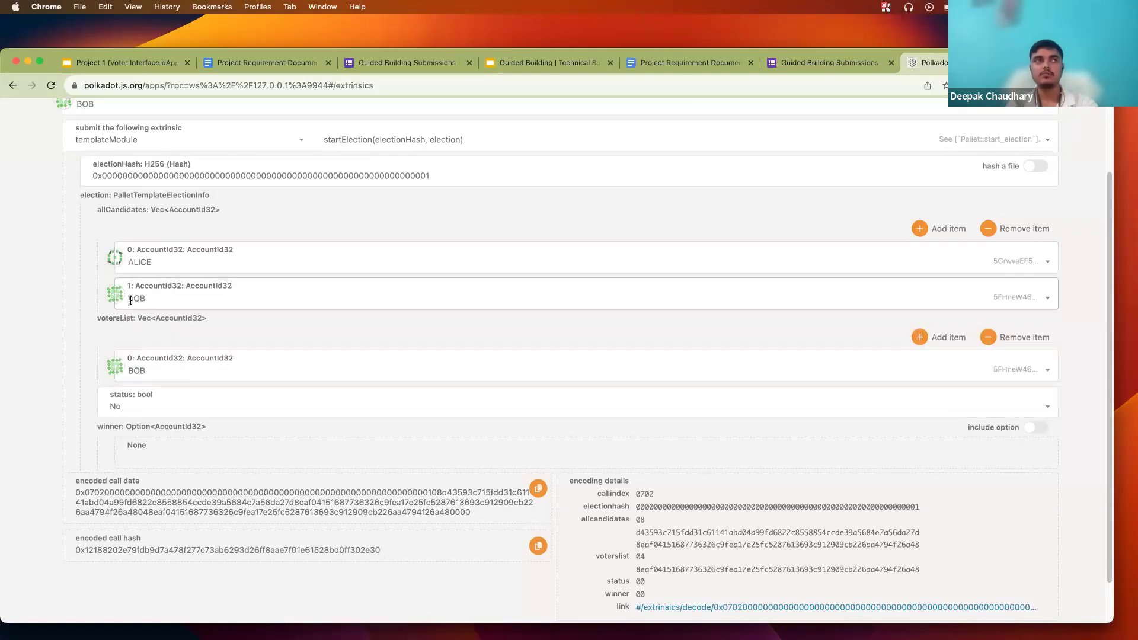
Step: Remove the BOB entry from votersList so the startElection extrinsic begins without any voters
{"action": "scroll", "coordinate": [226, 319], "scroll_direction": "down", "scroll_amount": 1}
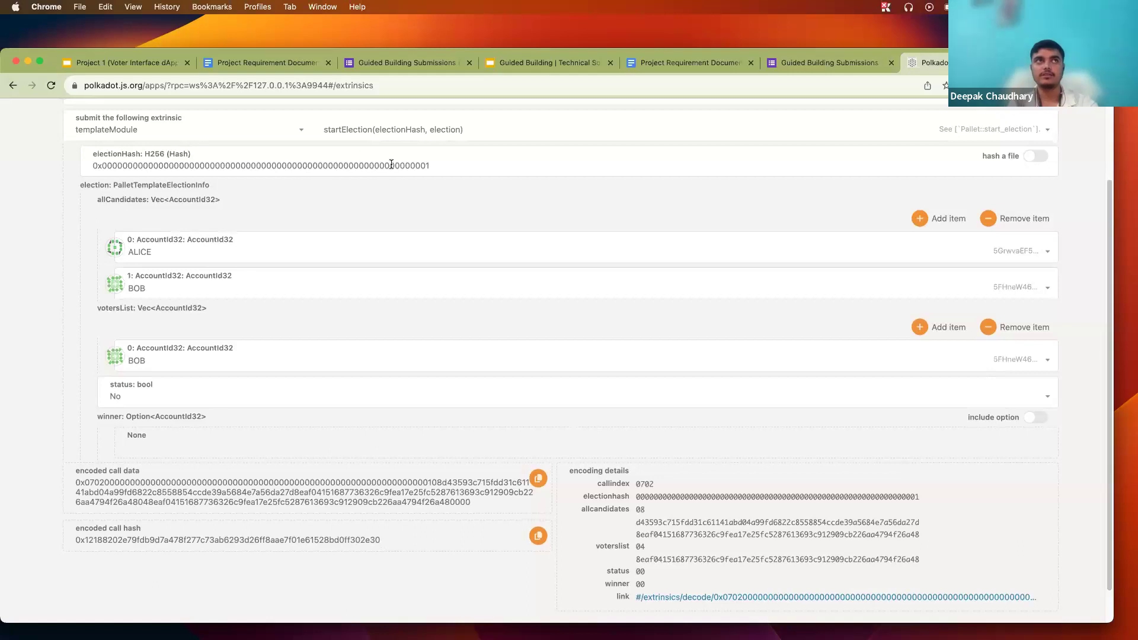
{"action": "double_click", "coordinate": [439, 162]}
{"action": "left_click", "coordinate": [439, 196]}
{"action": "scroll", "coordinate": [440, 203], "scroll_direction": "down", "scroll_amount": 2}
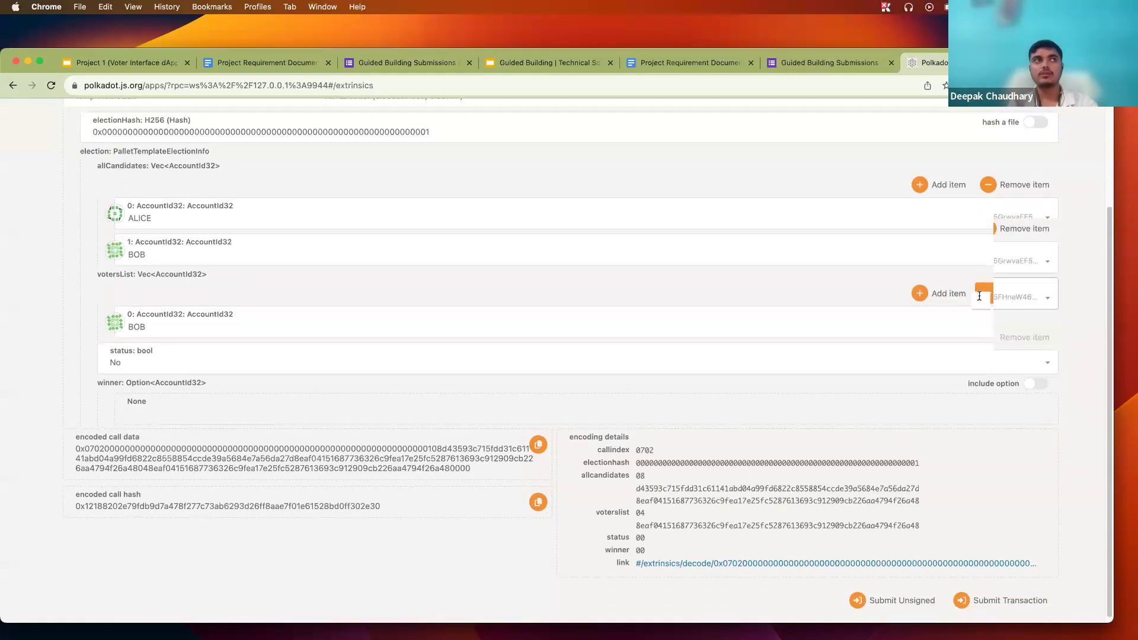
{"action": "left_click", "coordinate": [1011, 294]}
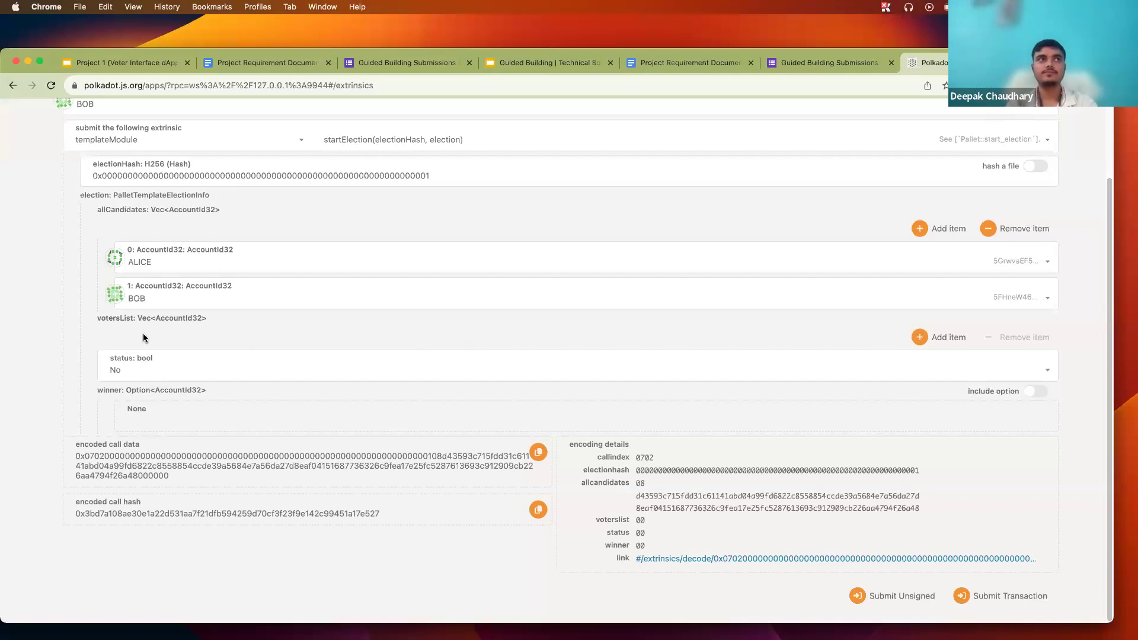
{"action": "triple_click", "coordinate": [105, 319]}
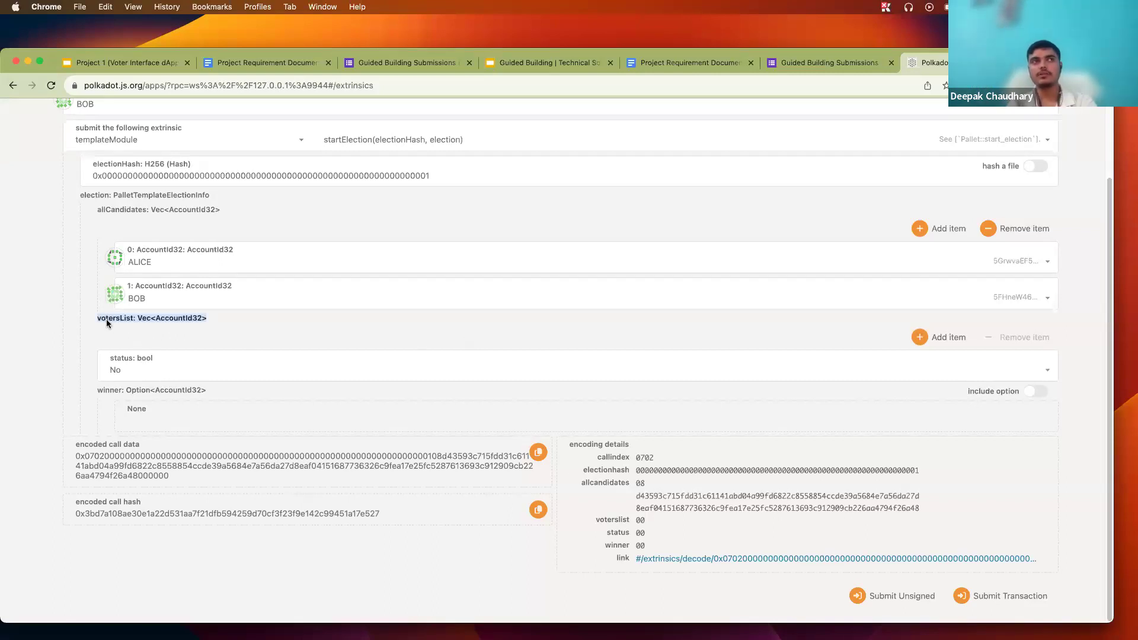
{"action": "triple_click", "coordinate": [105, 319]}
{"action": "left_click", "coordinate": [207, 352]}
{"action": "left_click", "coordinate": [214, 353]}
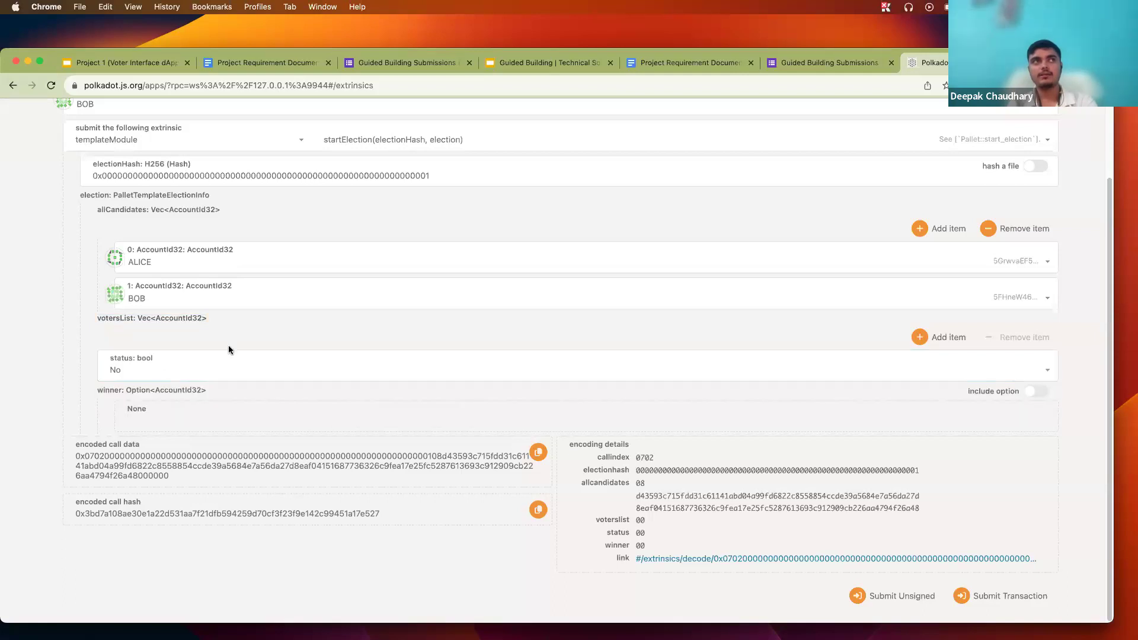
Step: Set the election's status field to Yes in the startElection extrinsic
{"action": "left_click", "coordinate": [203, 374]}
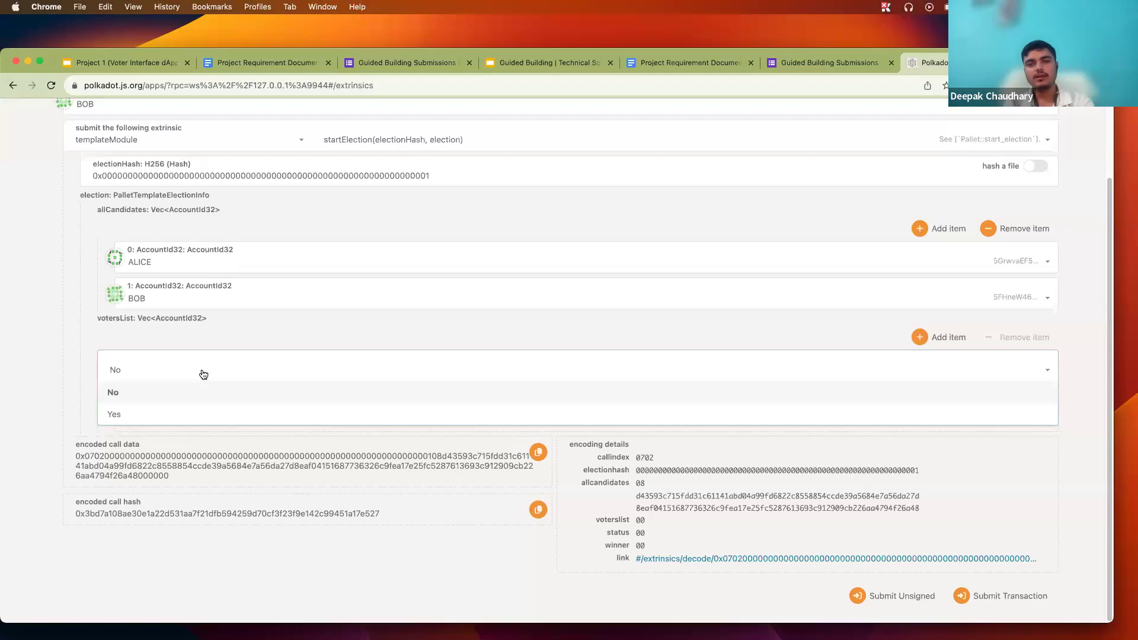
{"action": "left_click", "coordinate": [177, 413]}
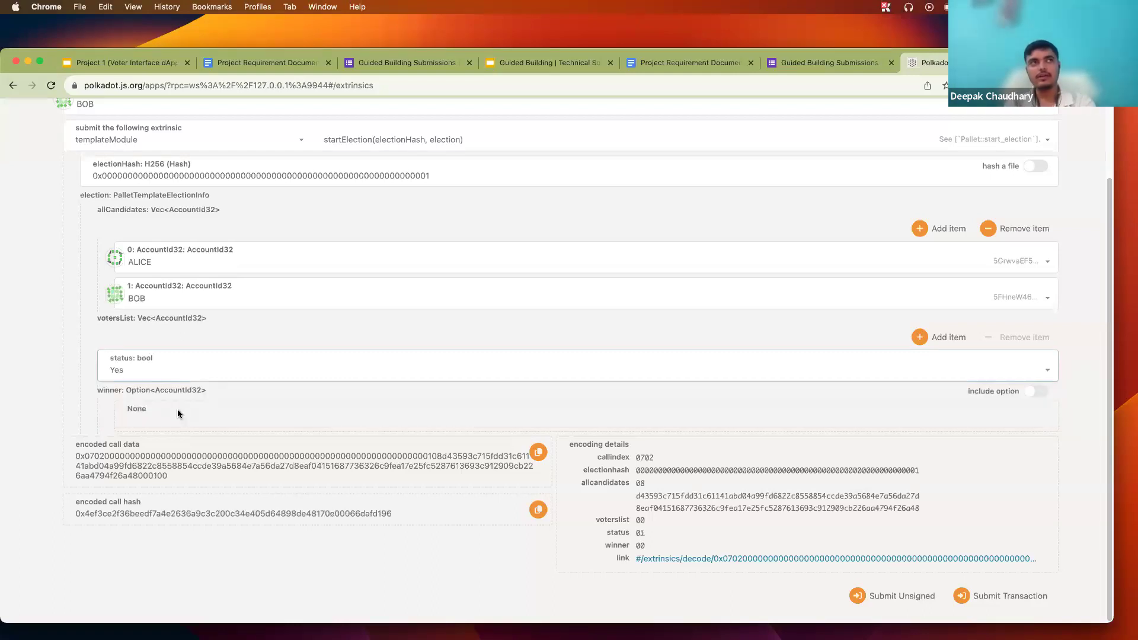
{"action": "left_click", "coordinate": [252, 363]}
{"action": "left_click", "coordinate": [314, 329]}
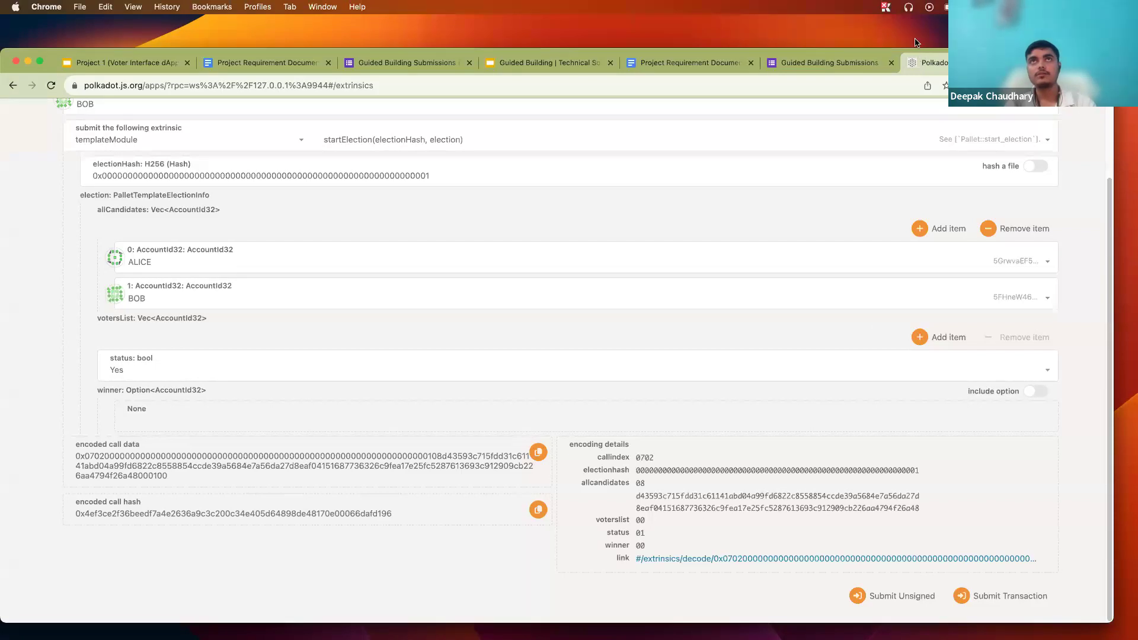
Step: Try to submit the startElection transaction signed by BOB and check the resulting notifications
{"action": "left_click_drag", "start_coordinate": [919, 50], "coordinate": [920, 25]}
{"action": "left_click", "coordinate": [990, 573]}
{"action": "left_click", "coordinate": [815, 377]}
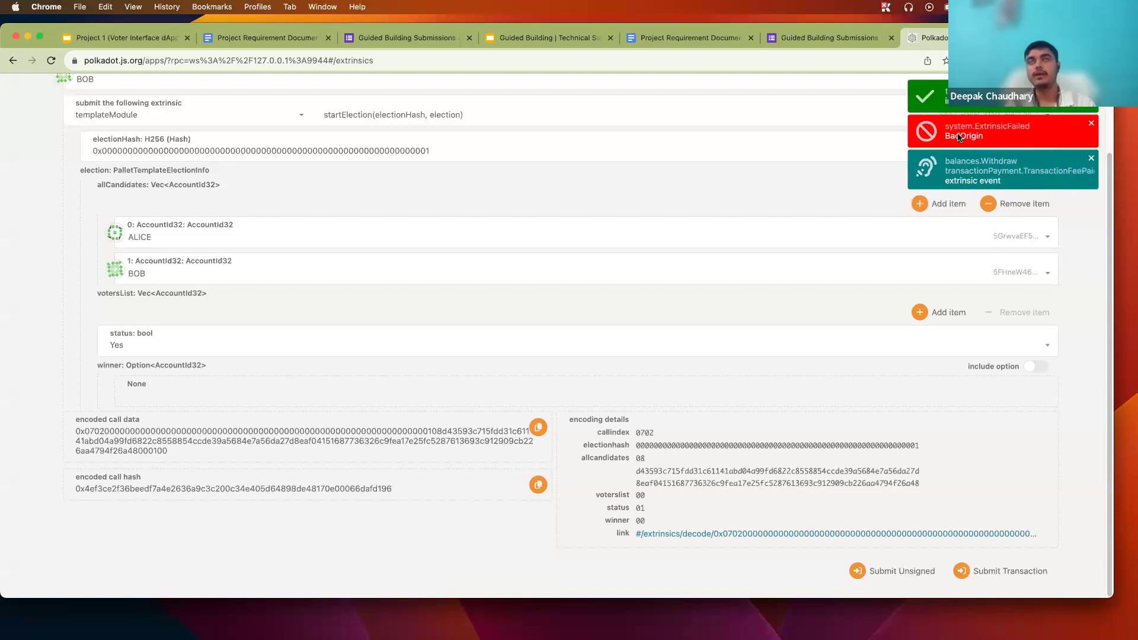
{"action": "double_click", "coordinate": [958, 136]}
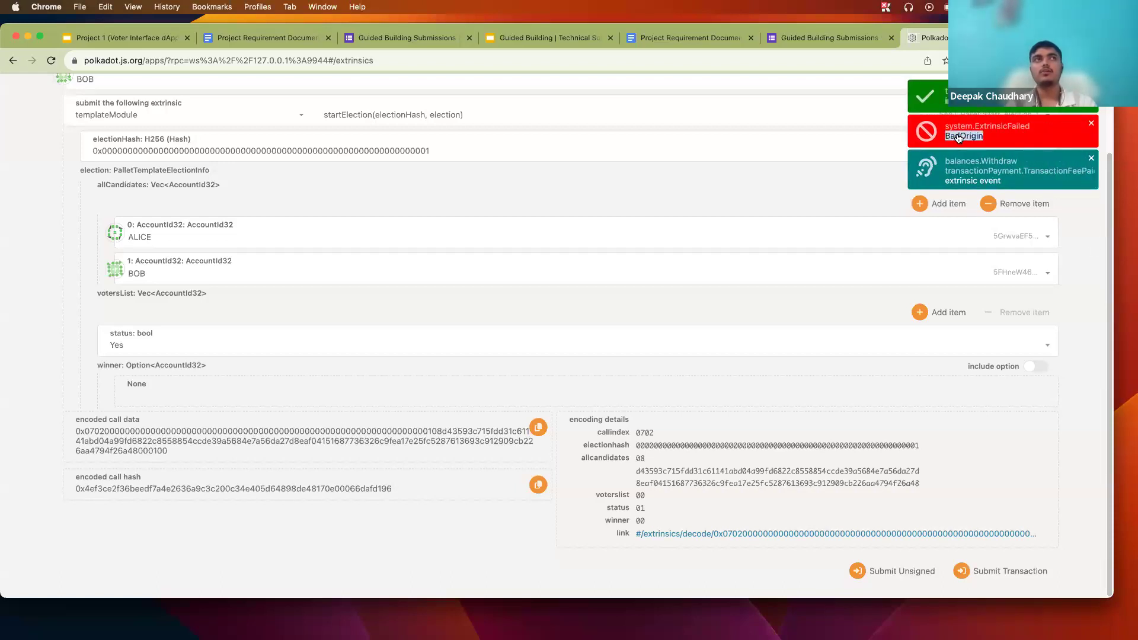
{"action": "scroll", "coordinate": [791, 210], "scroll_direction": "up", "scroll_amount": 3}
{"action": "scroll", "coordinate": [795, 211], "scroll_direction": "down", "scroll_amount": 1}
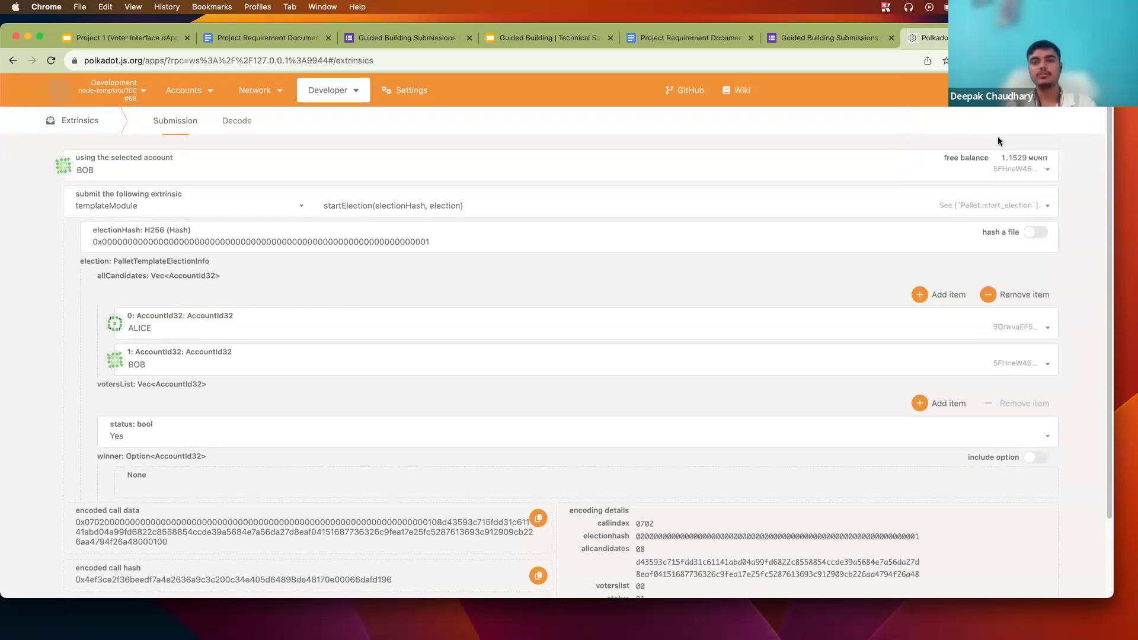
Step: Open the Sudo access page and choose the templateModule call startElection(electionHash, election)
{"action": "mouse_move", "coordinate": [332, 90]}
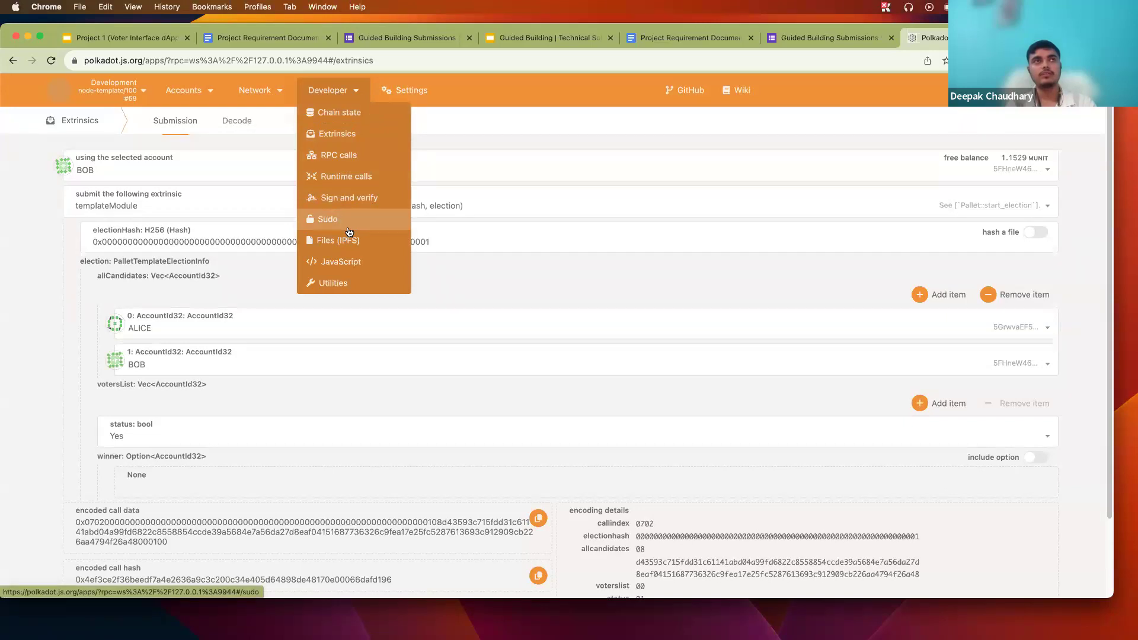
{"action": "left_click", "coordinate": [349, 230]}
{"action": "left_click", "coordinate": [214, 169]}
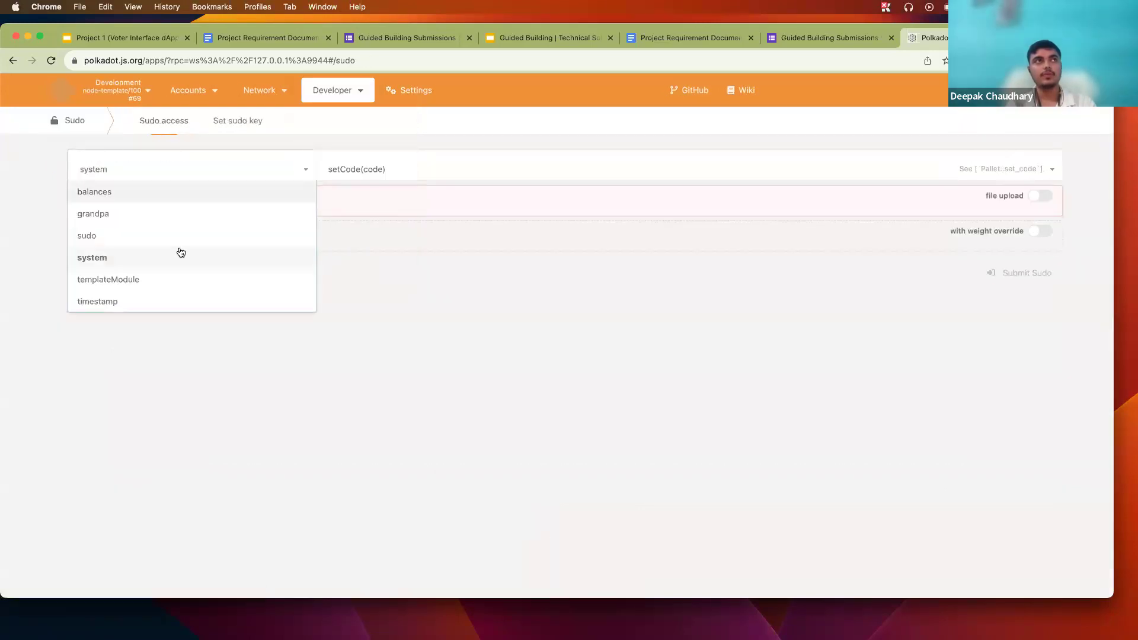
{"action": "left_click", "coordinate": [171, 279]}
{"action": "left_click", "coordinate": [398, 178]}
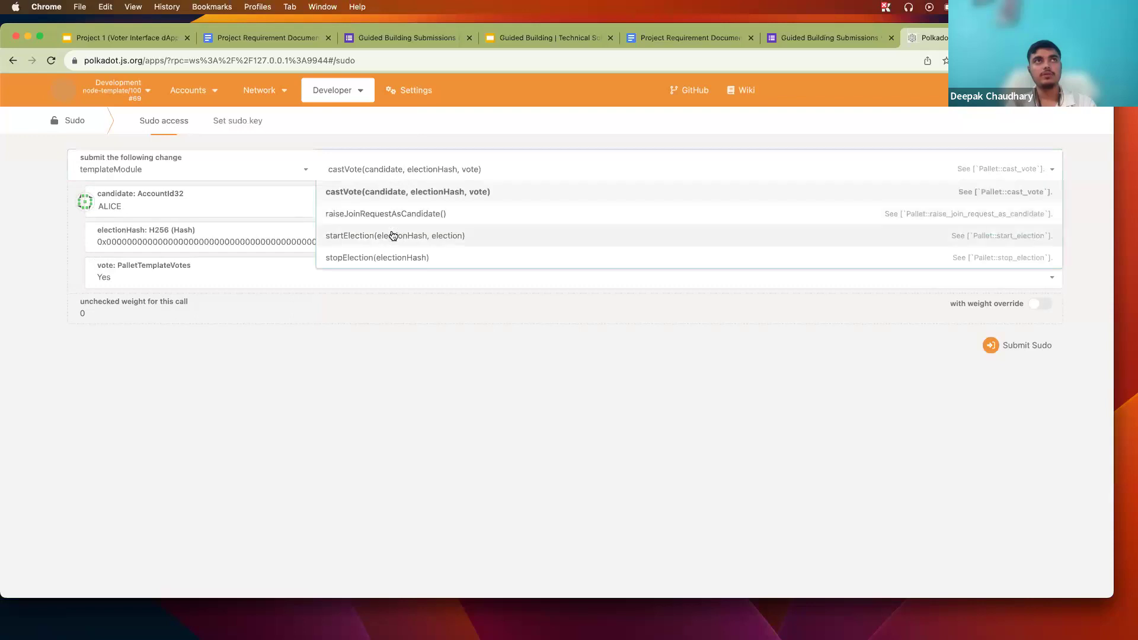
{"action": "left_click", "coordinate": [393, 236]}
Step: Change the last digit of the electionHash in the sudo startElection call to 1
{"action": "left_click", "coordinate": [463, 206]}
{"action": "key", "text": "BackSpace"}
{"action": "type", "text": "1"}
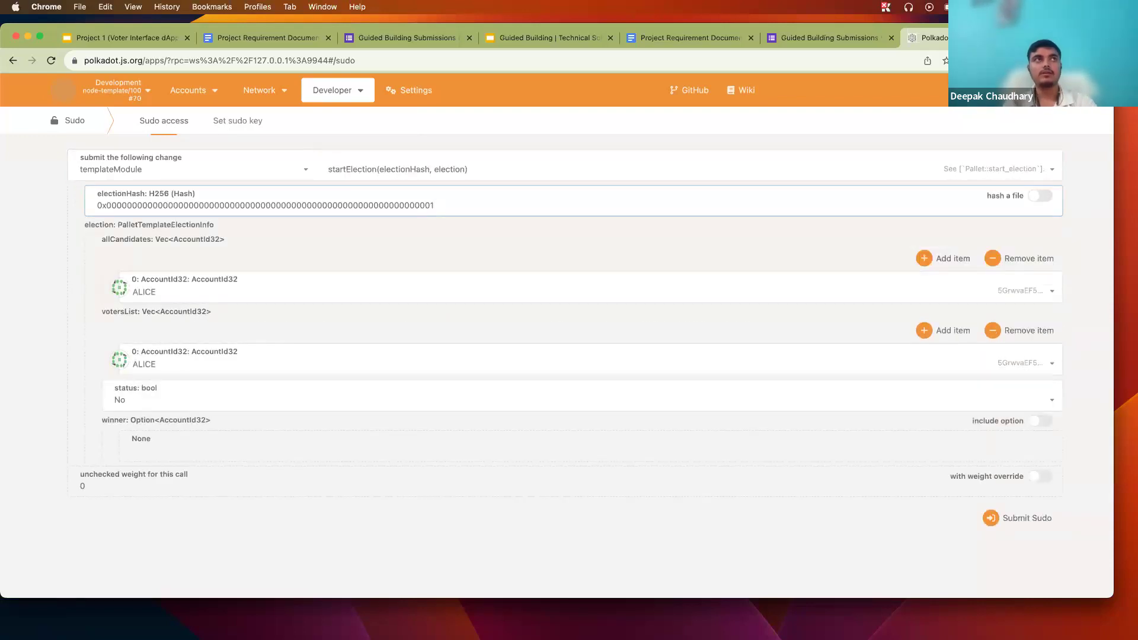
{"action": "double_click", "coordinate": [406, 208]}
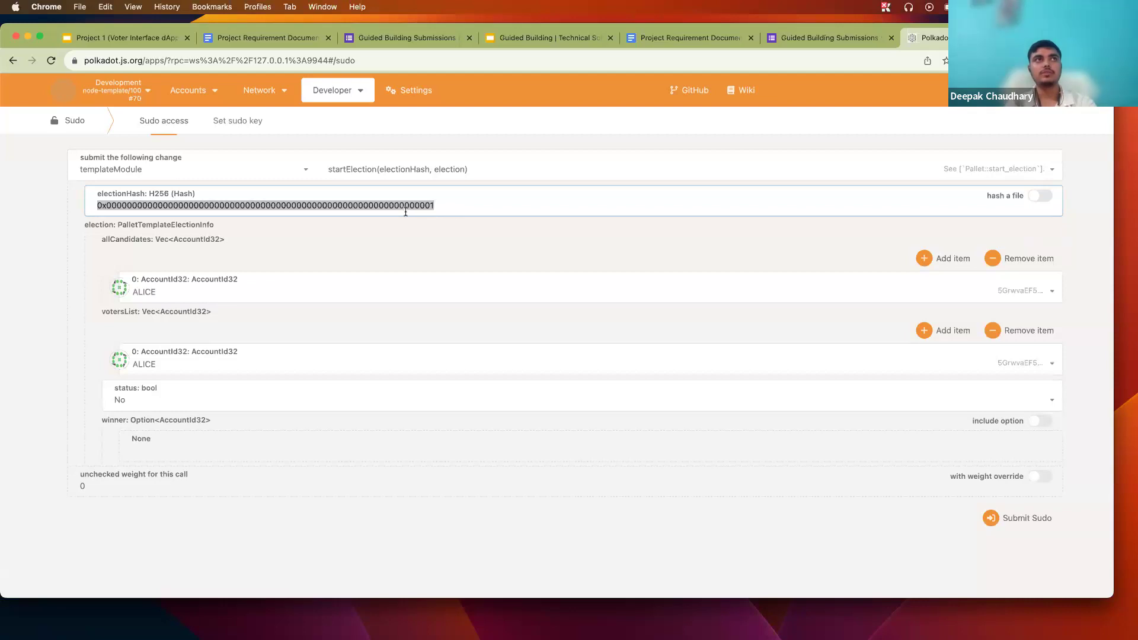
{"action": "left_click", "coordinate": [459, 204]}
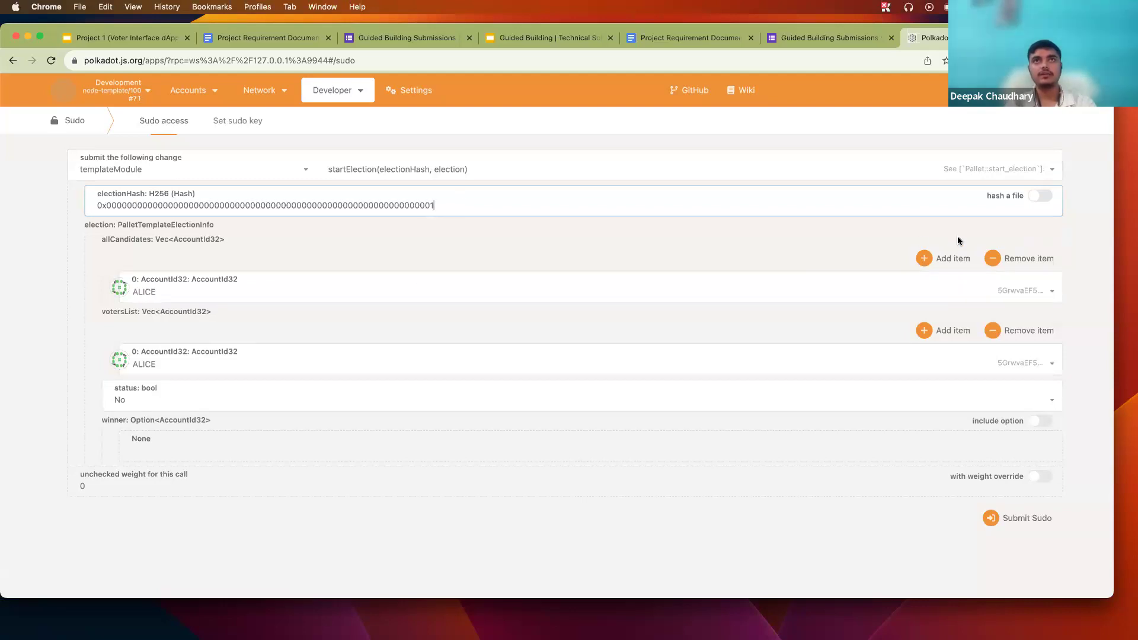
Step: Add BOB as the second candidate after ALICE and remove the ALICE entry from votersList
{"action": "left_click", "coordinate": [943, 258]}
{"action": "left_click", "coordinate": [237, 323]}
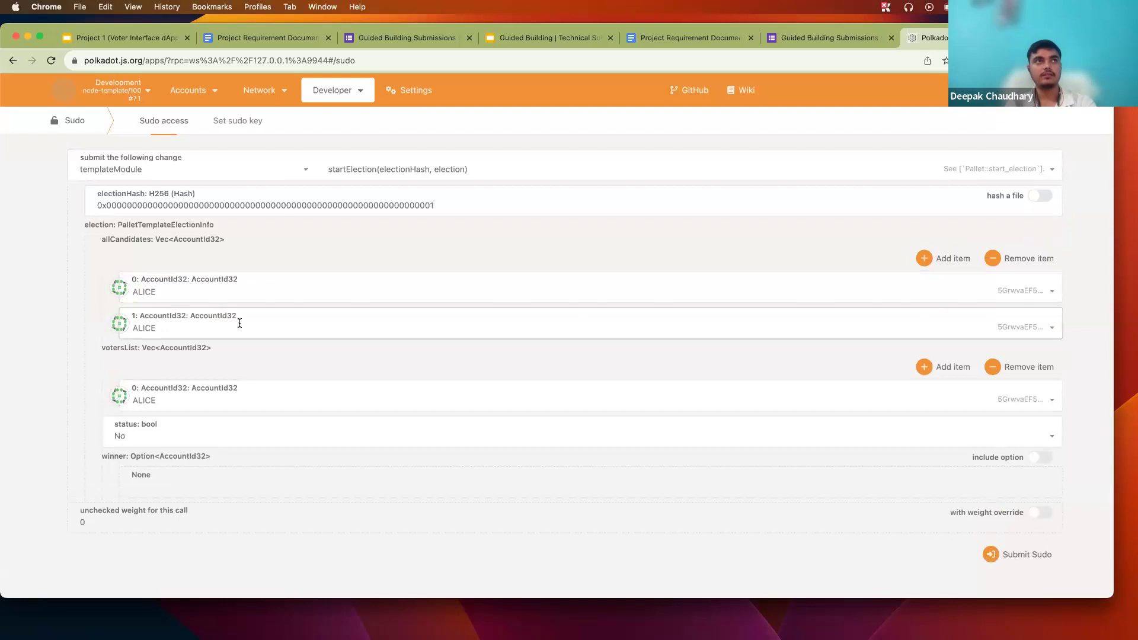
{"action": "scroll", "coordinate": [231, 430], "scroll_direction": "down", "scroll_amount": 1}
{"action": "left_click", "coordinate": [201, 457]}
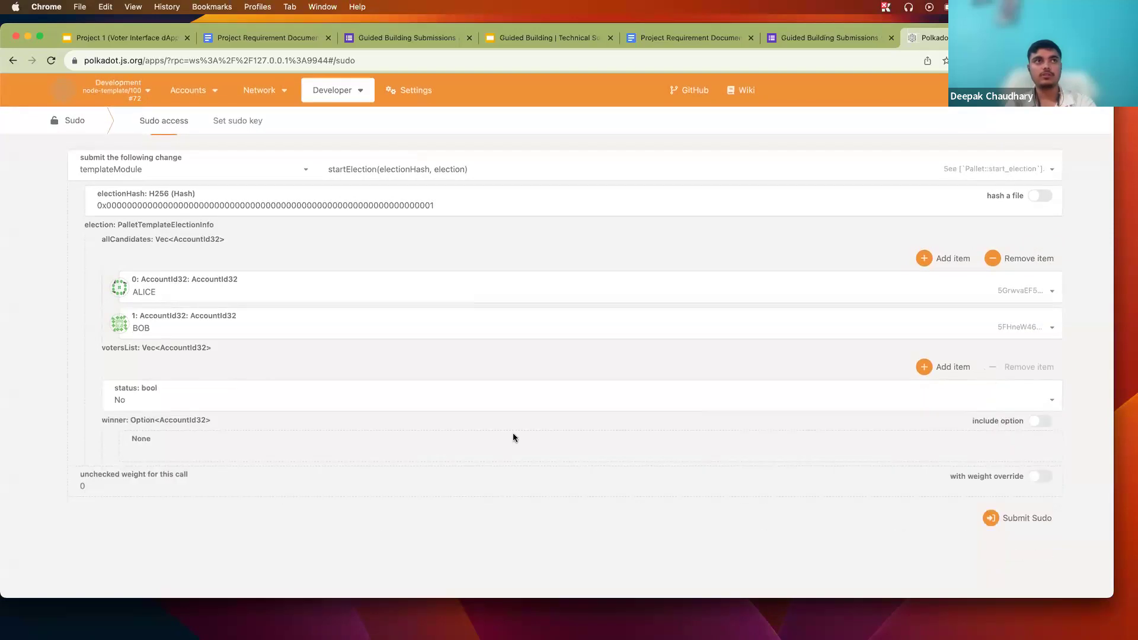
Step: Set the election status to Yes, then submit and sign the startElection call through sudo
{"action": "left_click", "coordinate": [349, 404]}
{"action": "left_click", "coordinate": [300, 444]}
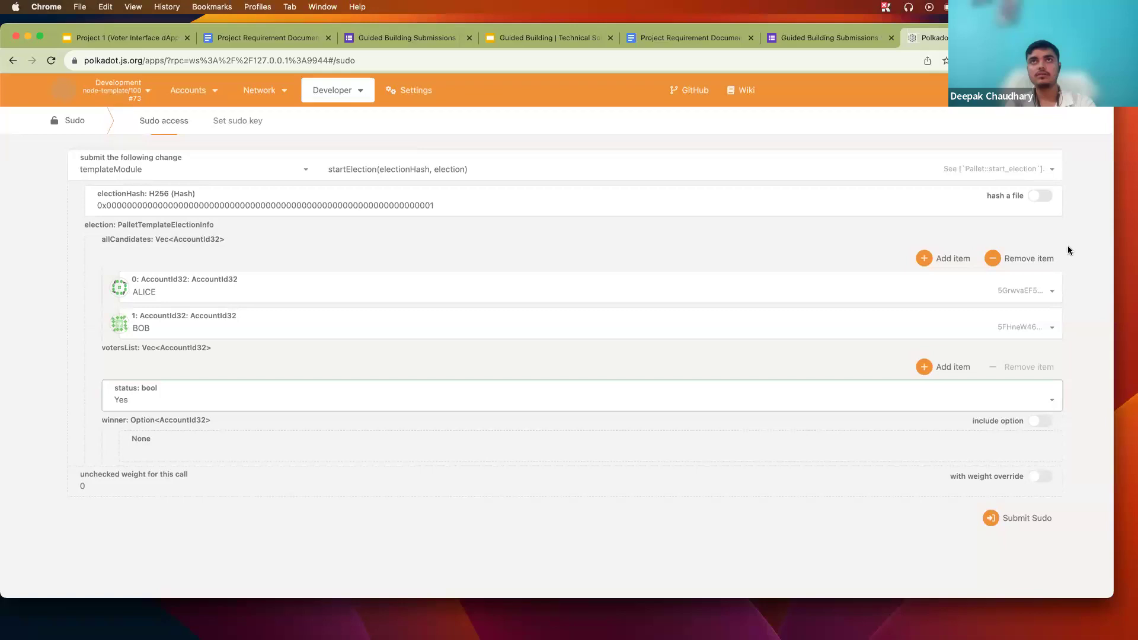
{"action": "left_click", "coordinate": [1002, 522]}
{"action": "left_click", "coordinate": [815, 323]}
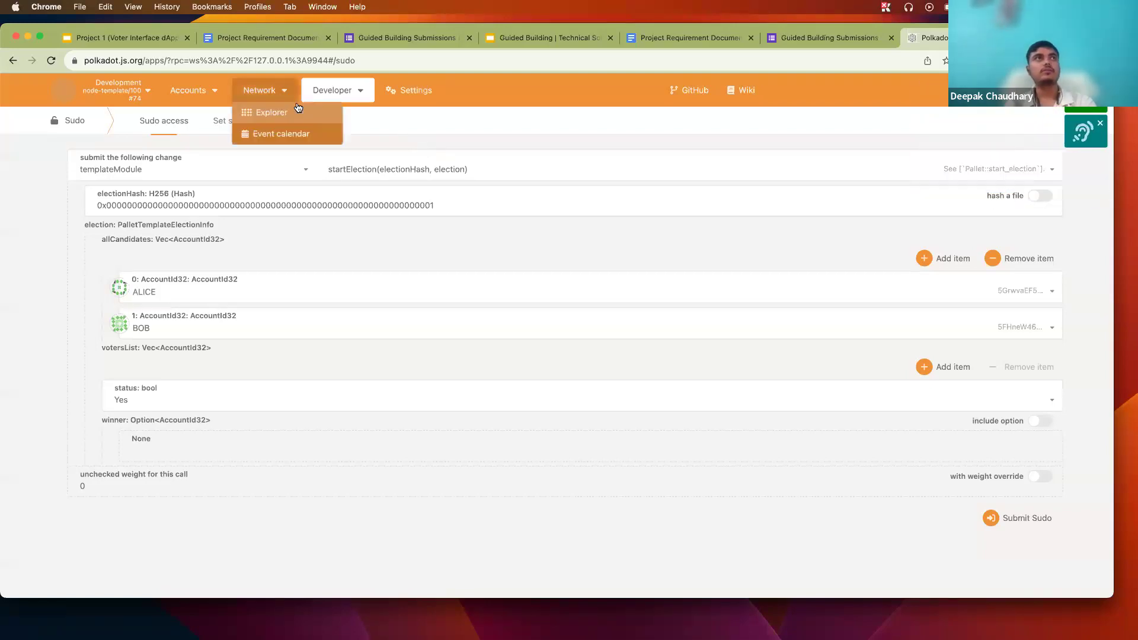
Step: Expand the templateModule.ElectionStarted event in the Explorer and review its candidates, voters list, status and winner
{"action": "left_click", "coordinate": [283, 118]}
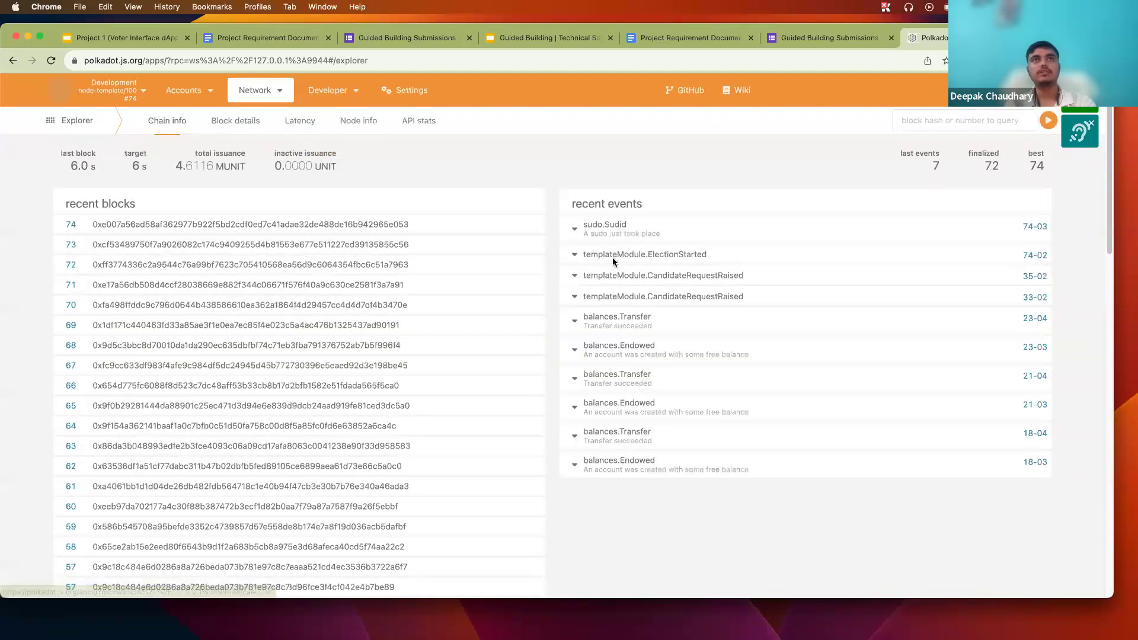
{"action": "left_click", "coordinate": [613, 256]}
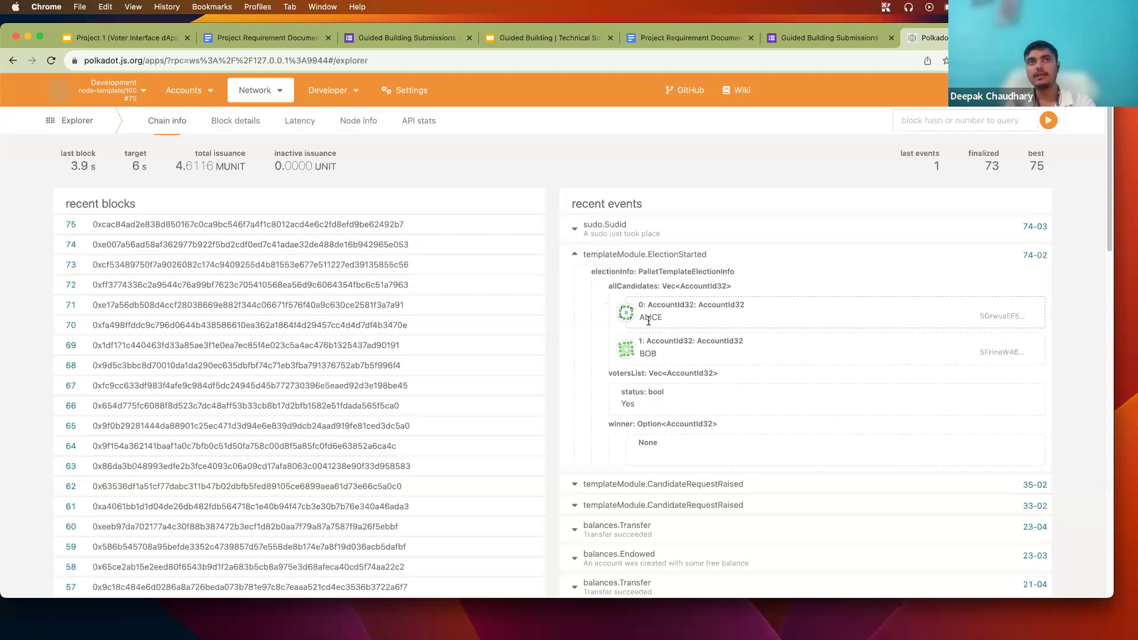
{"action": "double_click", "coordinate": [649, 352]}
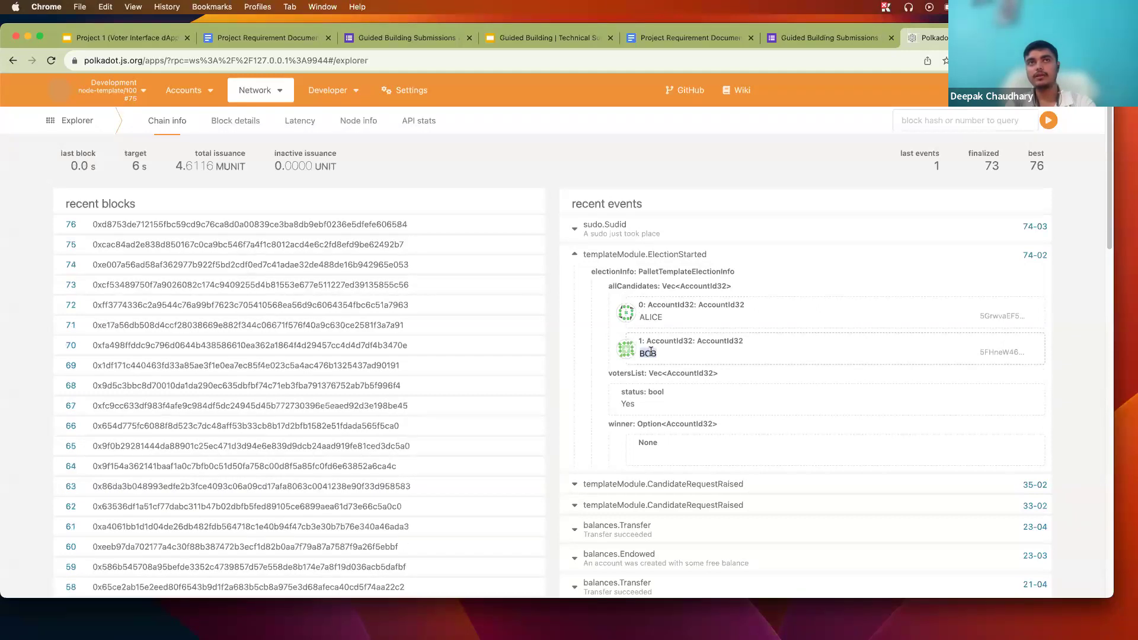
{"action": "triple_click", "coordinate": [650, 374]}
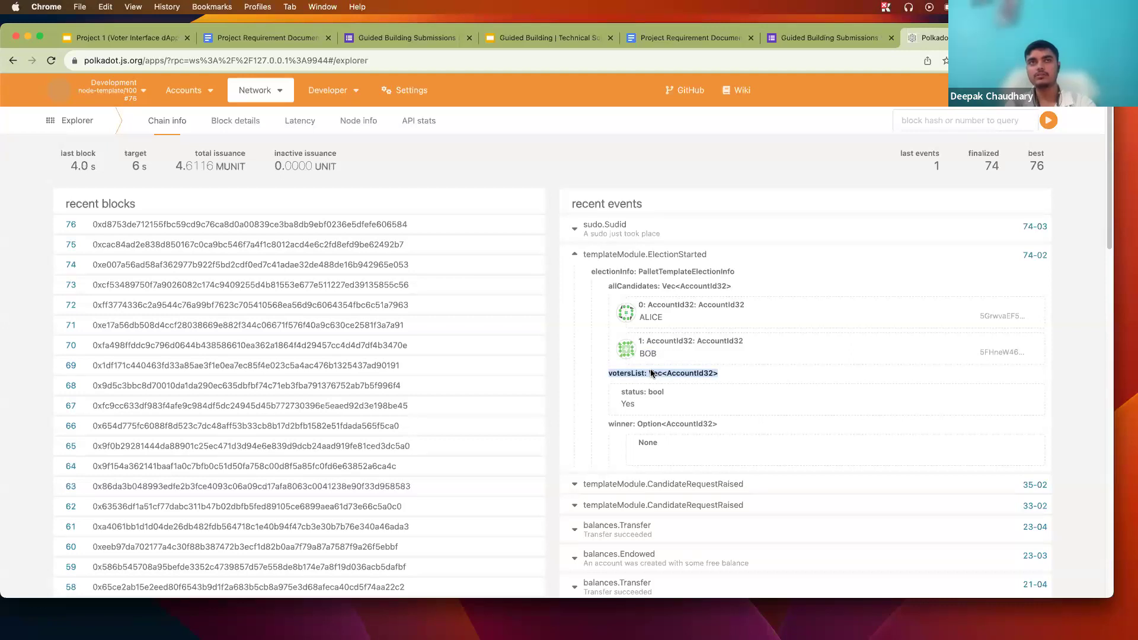
{"action": "double_click", "coordinate": [628, 404]}
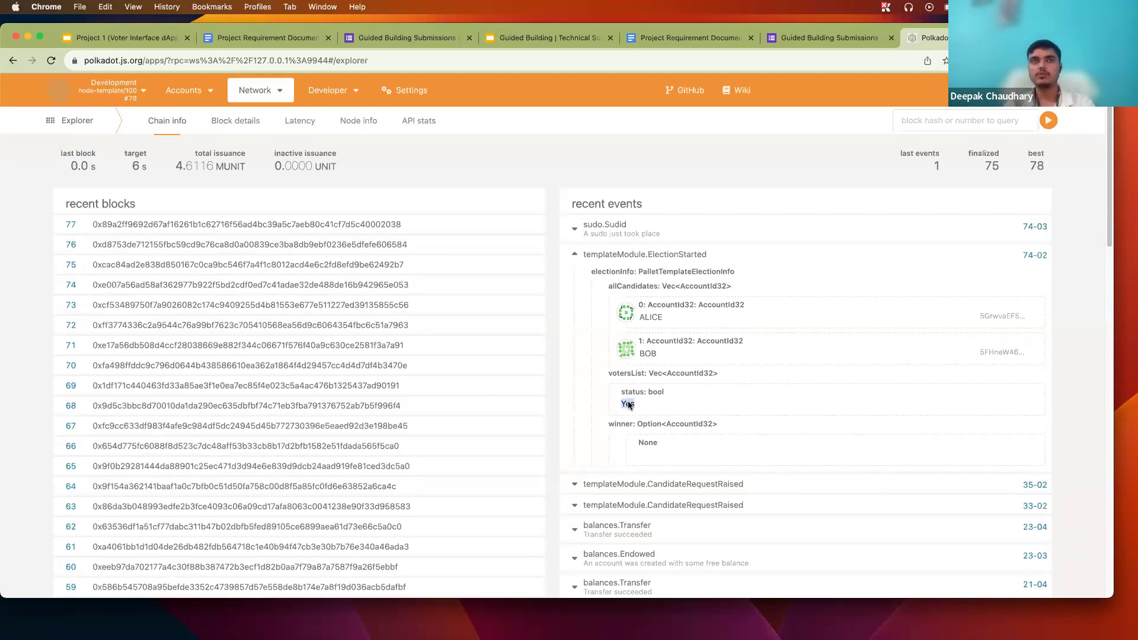
{"action": "left_click", "coordinate": [628, 427]}
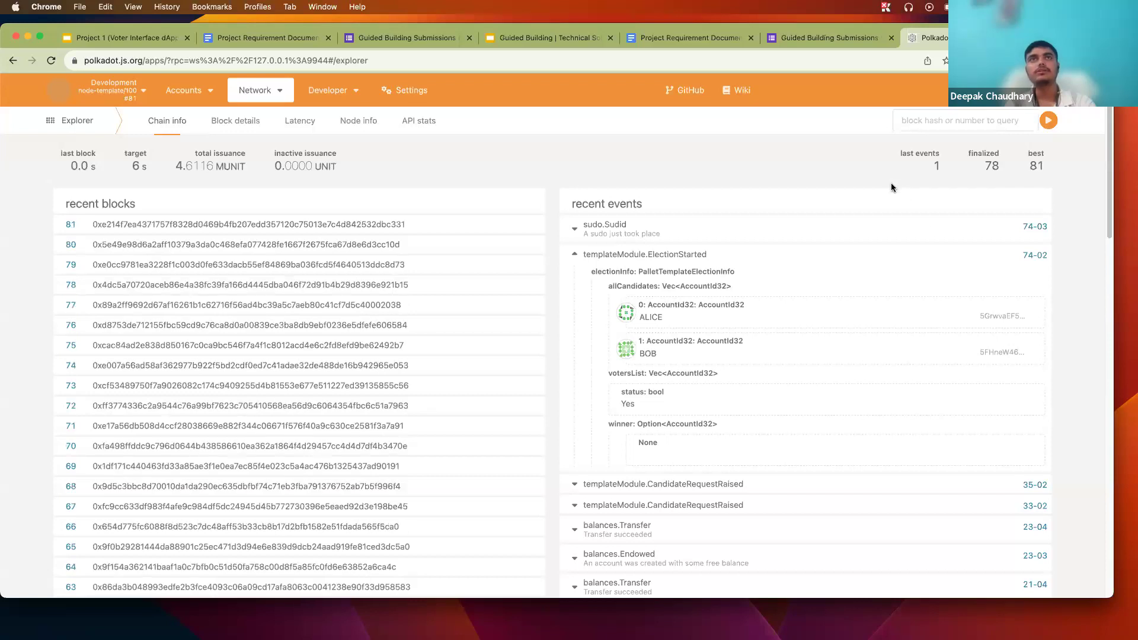
{"action": "mouse_move", "coordinate": [364, 100]}
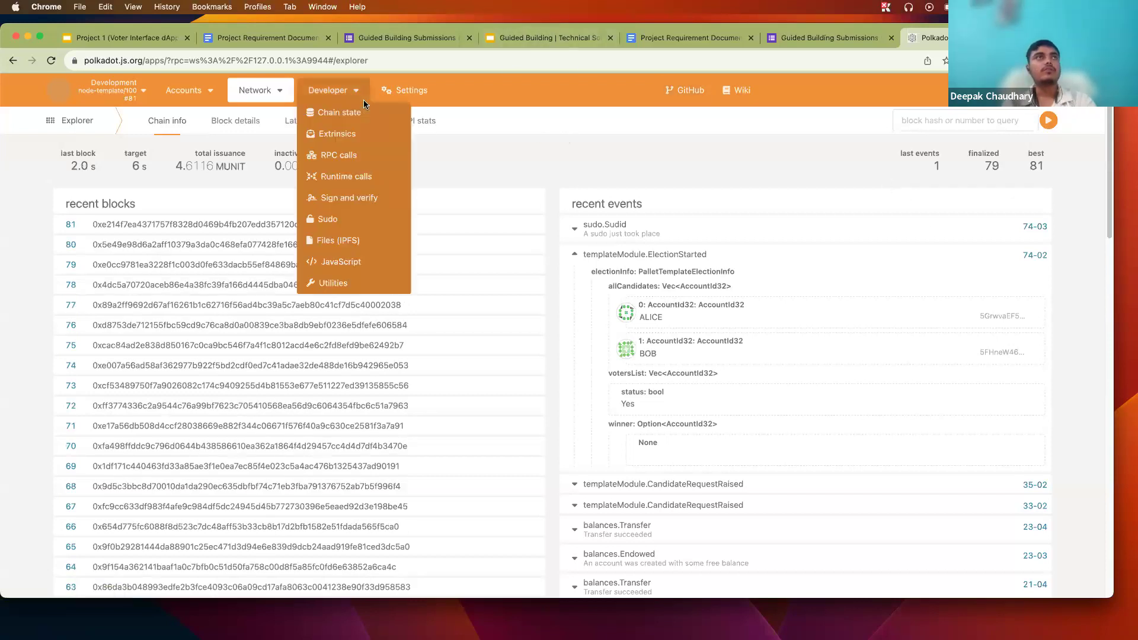
{"action": "left_click", "coordinate": [361, 114]}
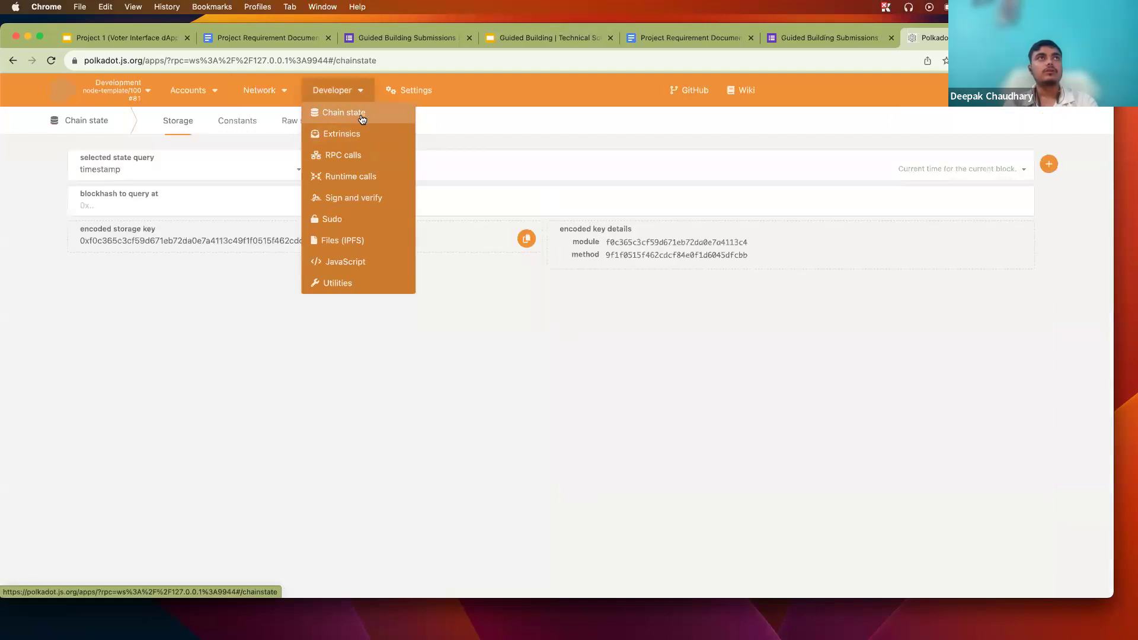
{"action": "left_click", "coordinate": [269, 170]}
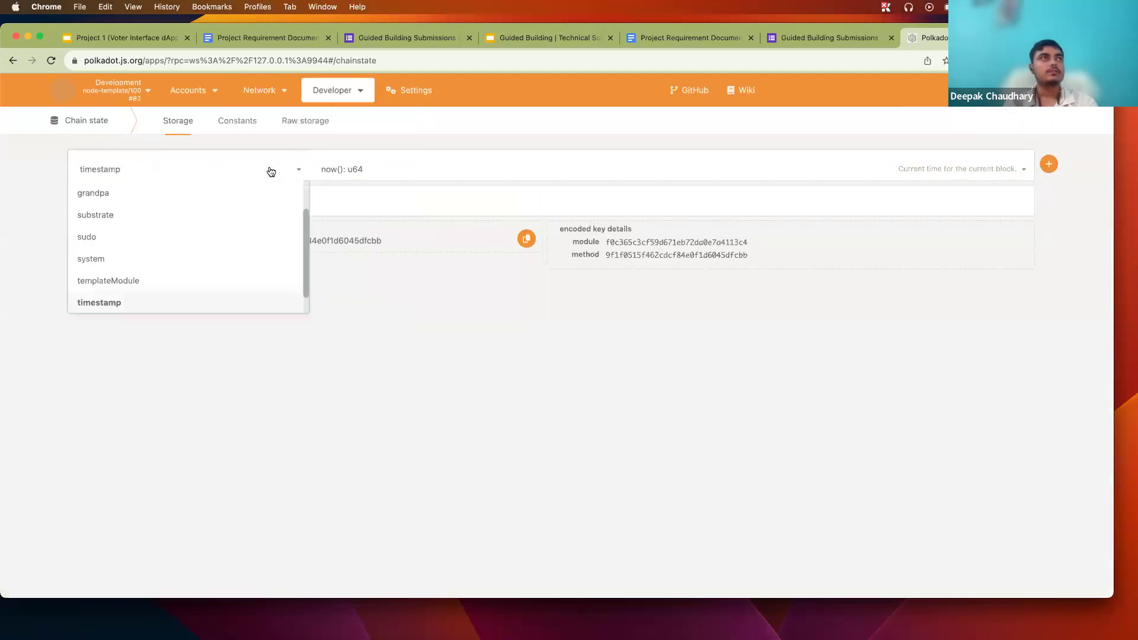
{"action": "left_click", "coordinate": [211, 280]}
Step: Set up a new extrinsic that calls castVote from the templateModule pallet
{"action": "mouse_move", "coordinate": [345, 100]}
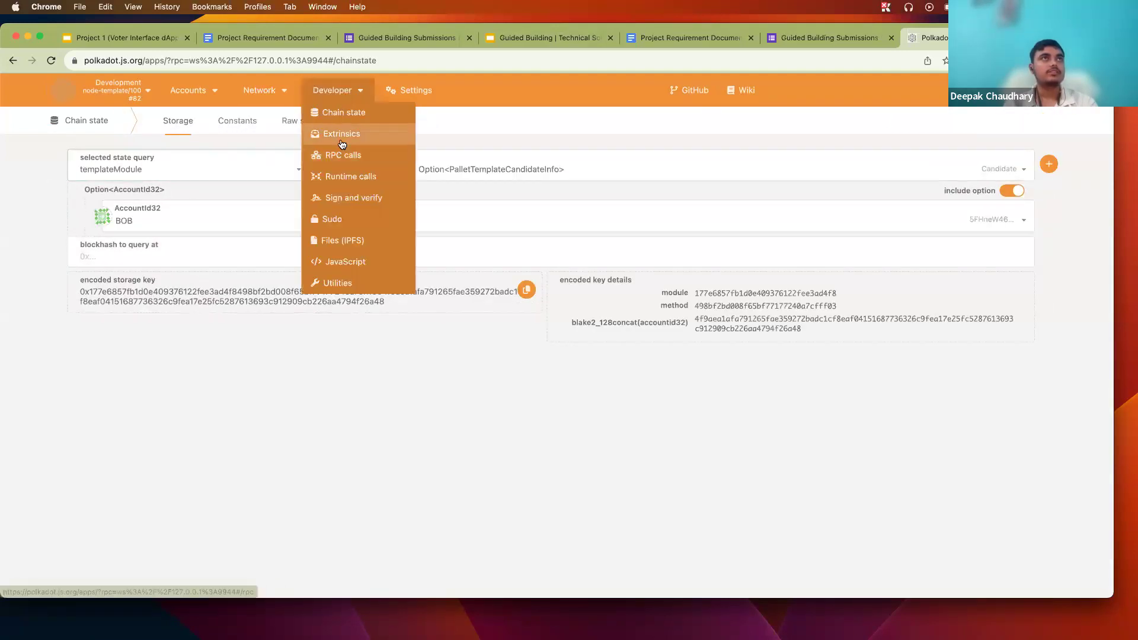
{"action": "left_click", "coordinate": [342, 139]}
{"action": "left_click", "coordinate": [245, 212]}
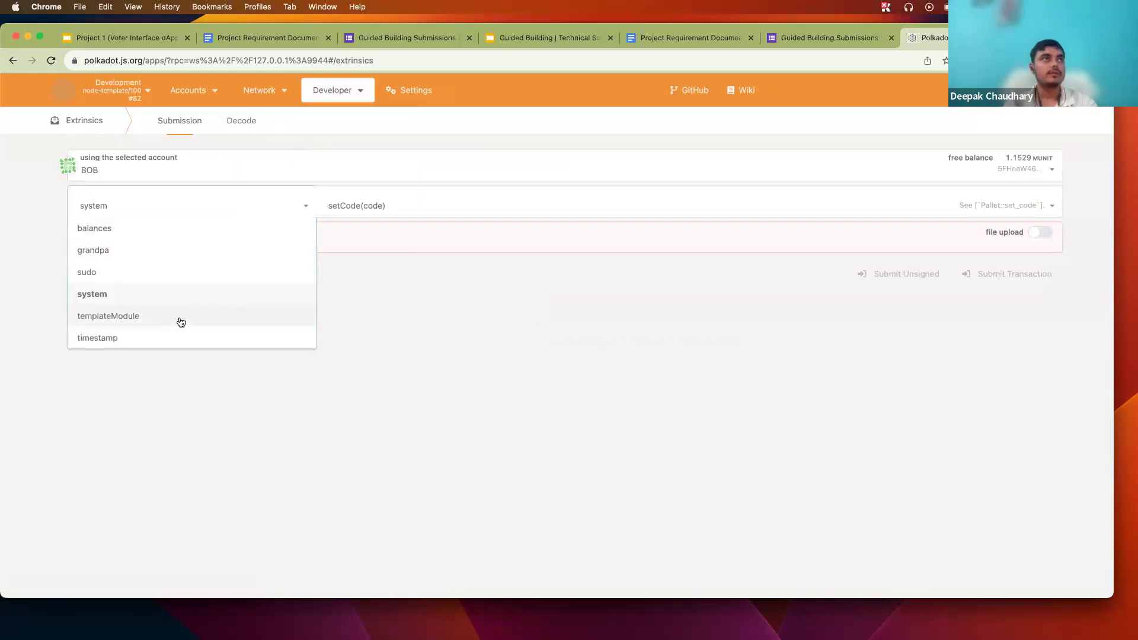
{"action": "left_click", "coordinate": [178, 318]}
{"action": "left_click", "coordinate": [417, 213]}
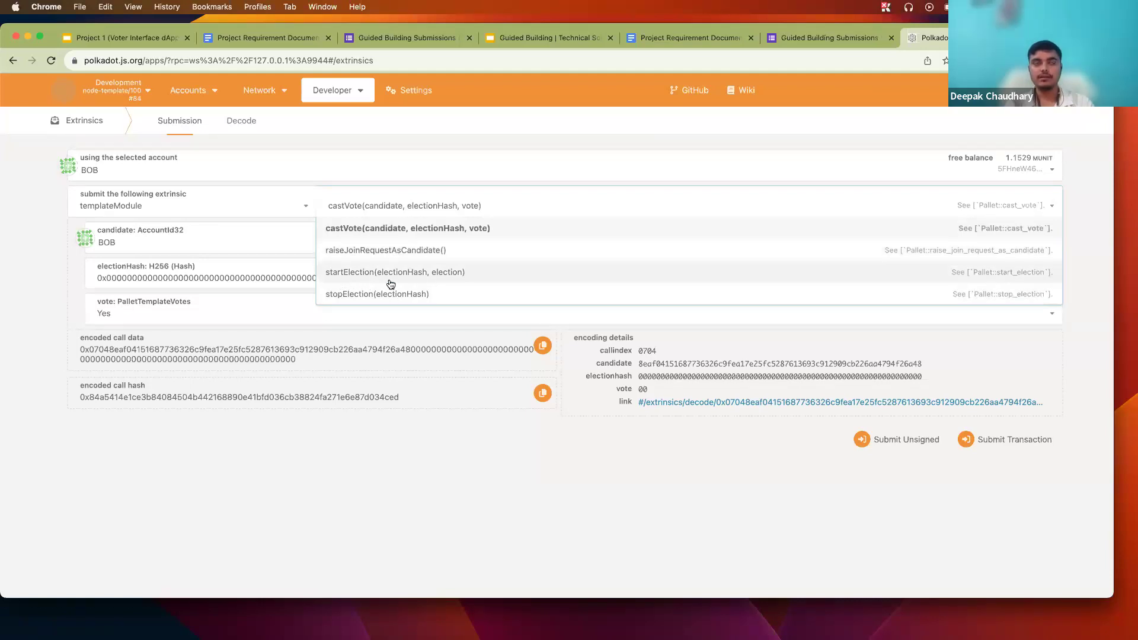
{"action": "left_click", "coordinate": [385, 228]}
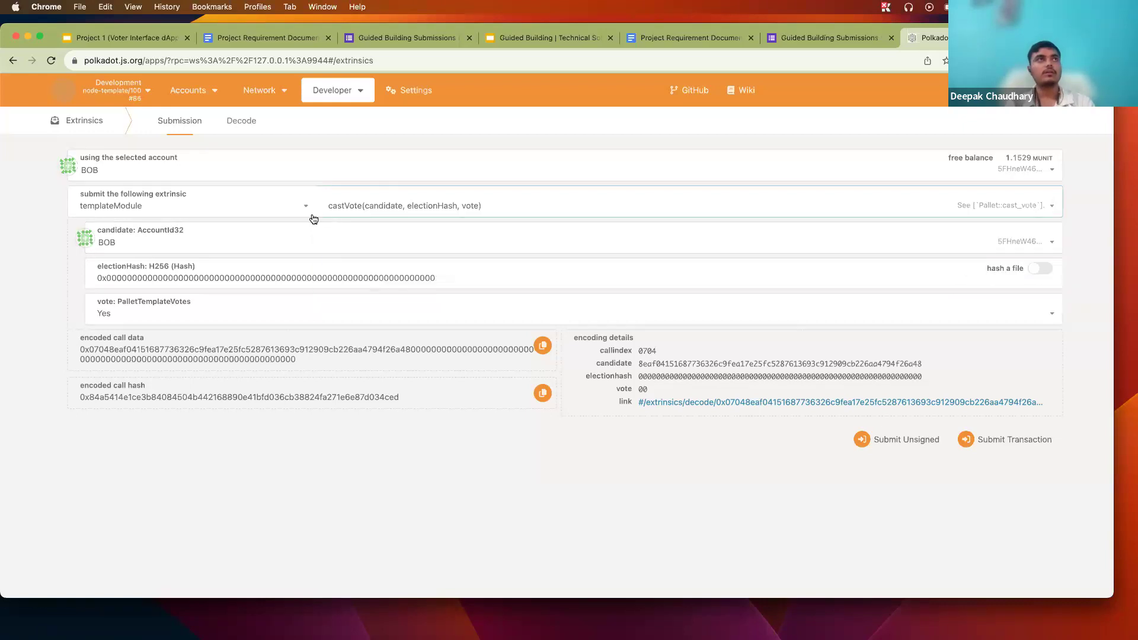
Step: Set ALICE_STASH as the sending account and ALICE as the candidate of the castVote call
{"action": "left_click", "coordinate": [239, 178]}
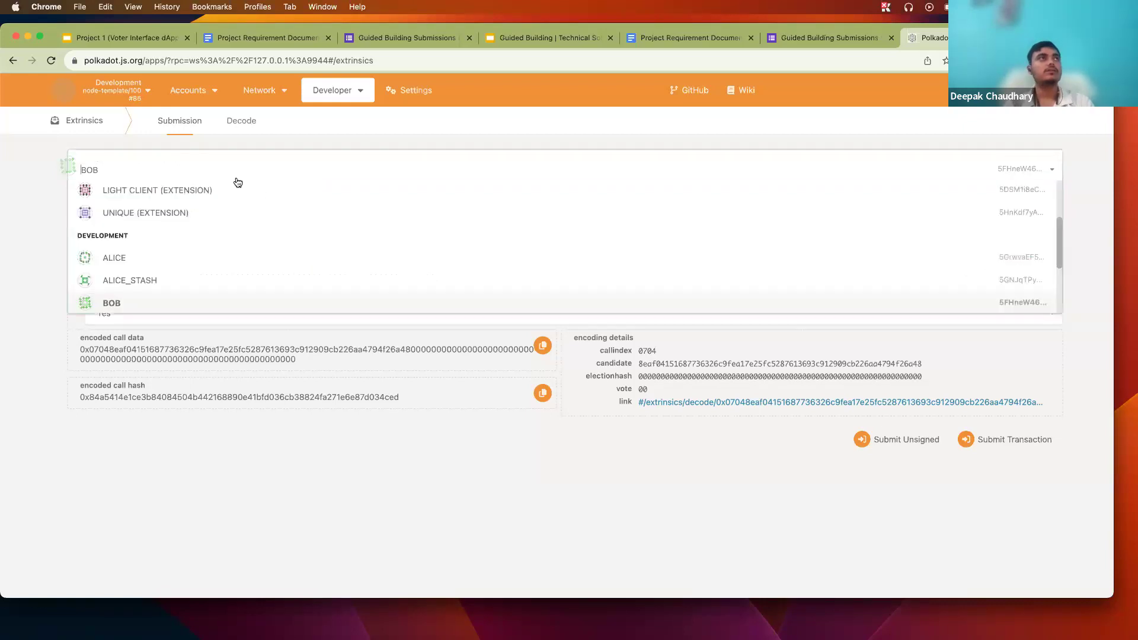
{"action": "left_click", "coordinate": [198, 280]}
{"action": "left_click", "coordinate": [208, 244]}
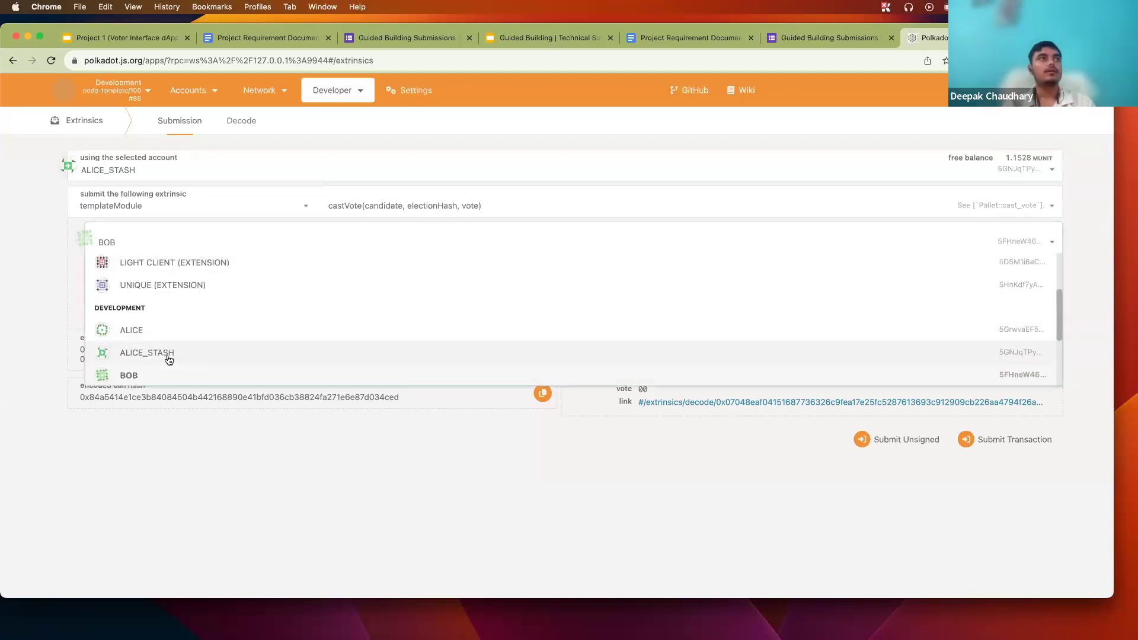
{"action": "left_click", "coordinate": [162, 333]}
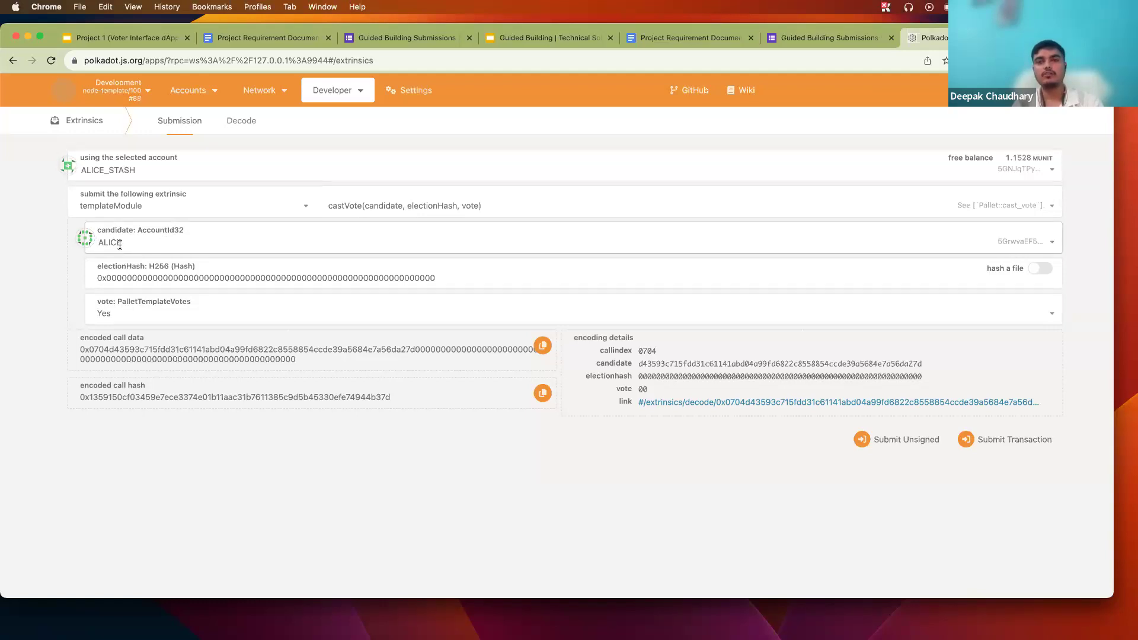
Step: Change the last digit of the castVote electionHash to 1, then submit and sign the transaction with the vote Yes
{"action": "left_click", "coordinate": [497, 281]}
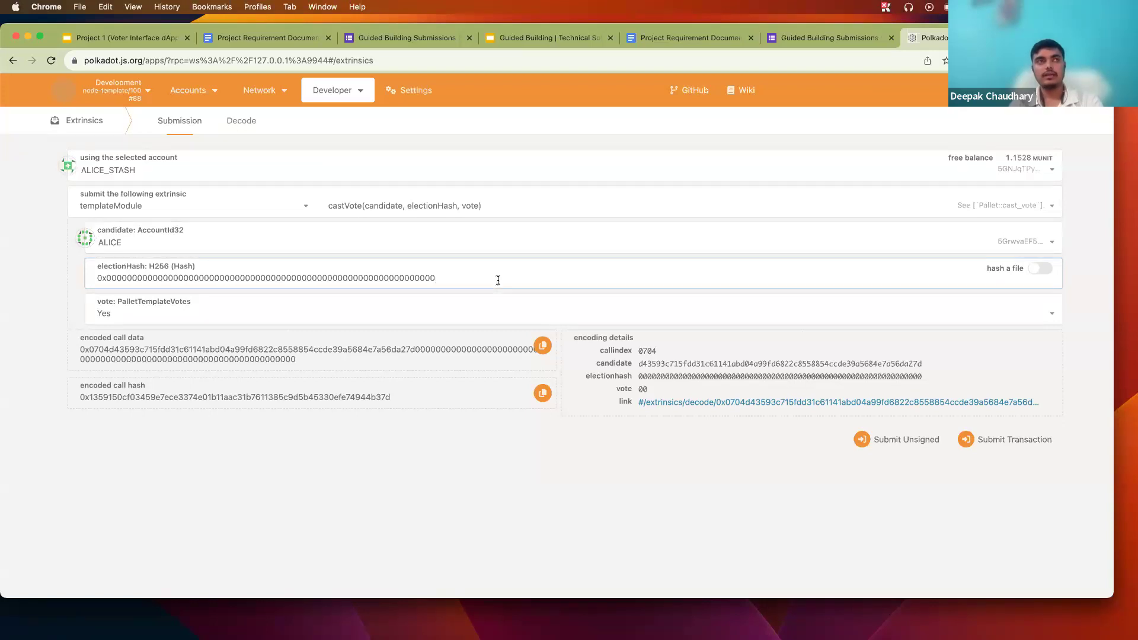
{"action": "type", "text": "1"}
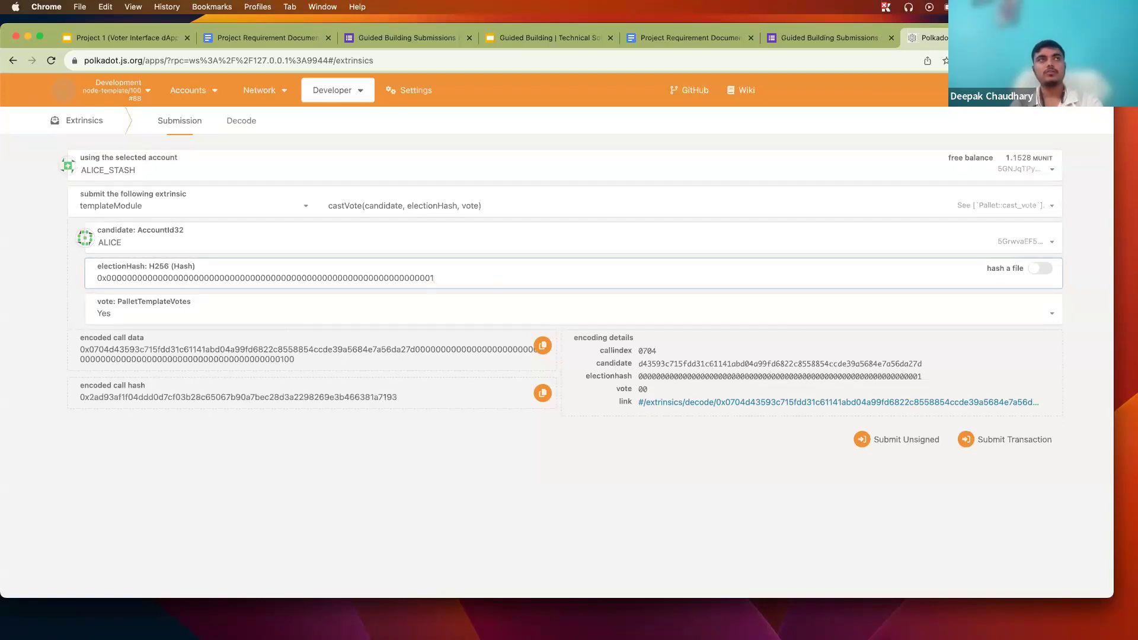
{"action": "key", "text": "super+a"}
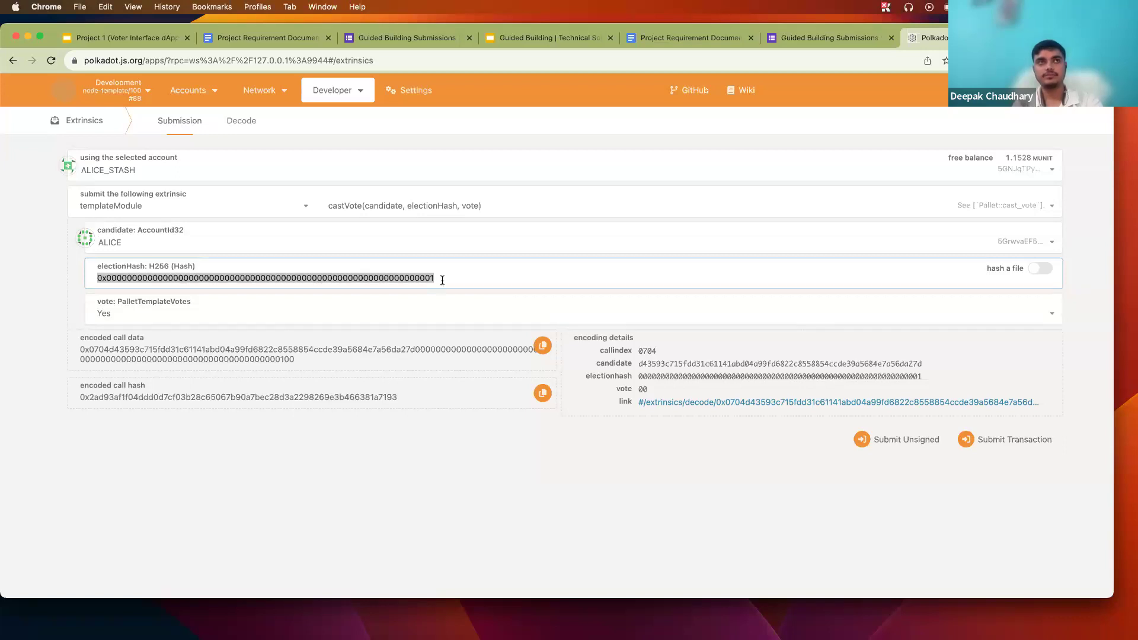
{"action": "left_click", "coordinate": [442, 280]}
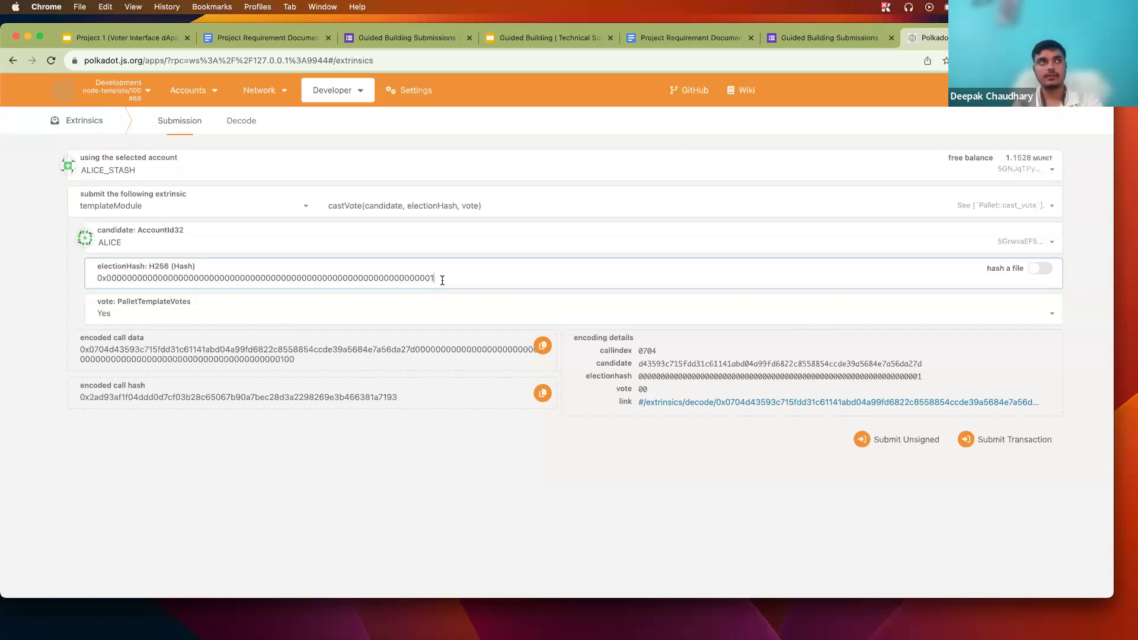
{"action": "left_click", "coordinate": [307, 319]}
{"action": "left_click", "coordinate": [308, 319]}
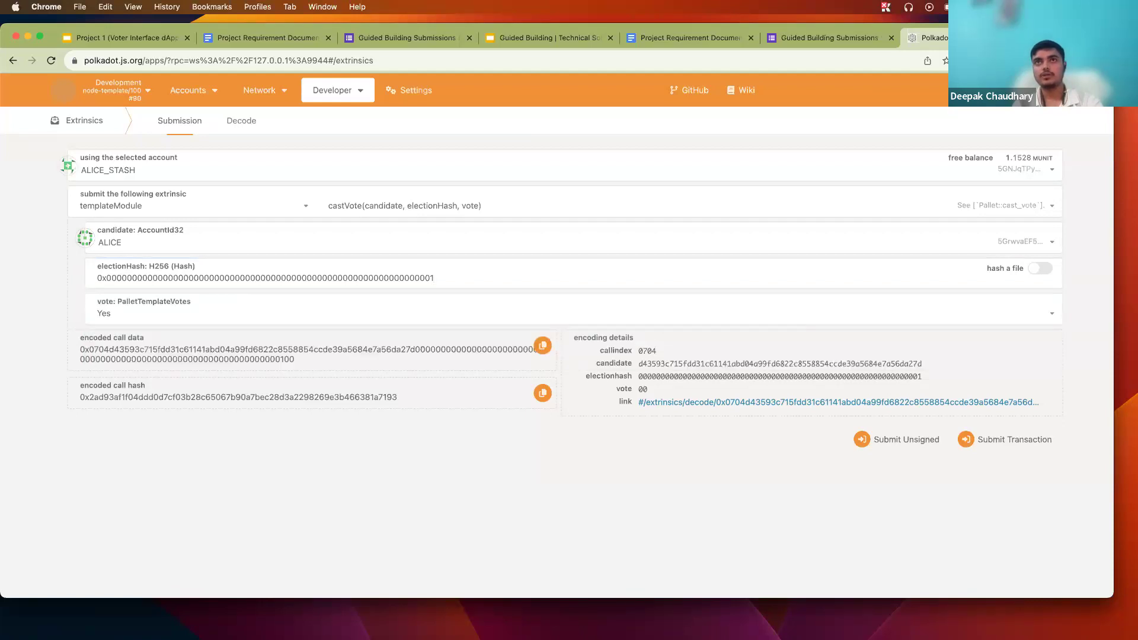
{"action": "left_click", "coordinate": [979, 439]}
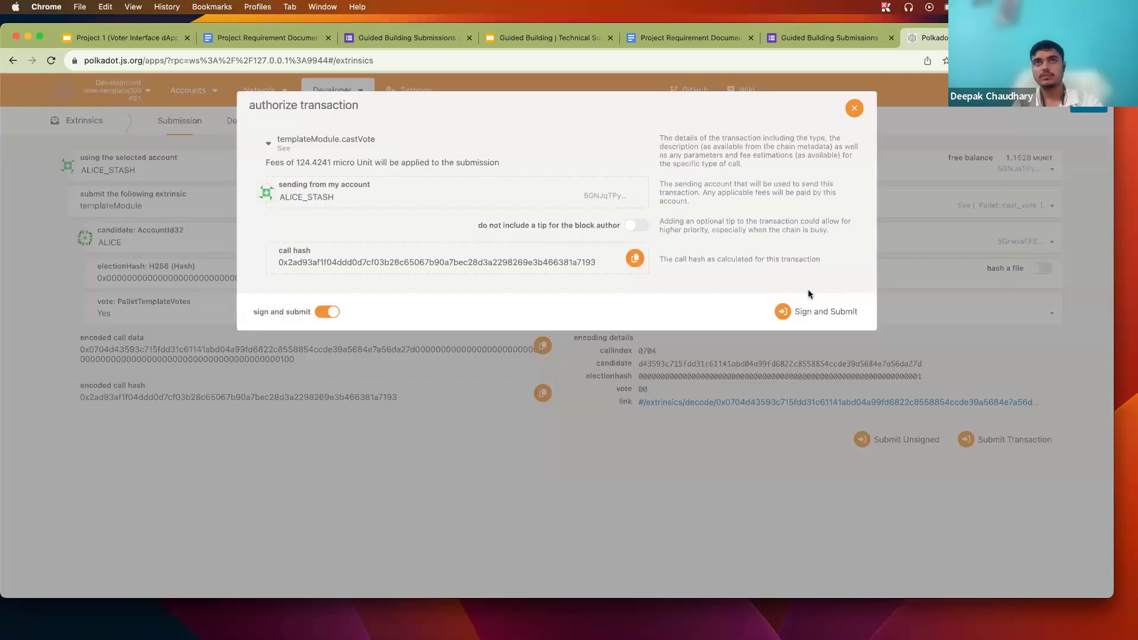
{"action": "left_click", "coordinate": [806, 312]}
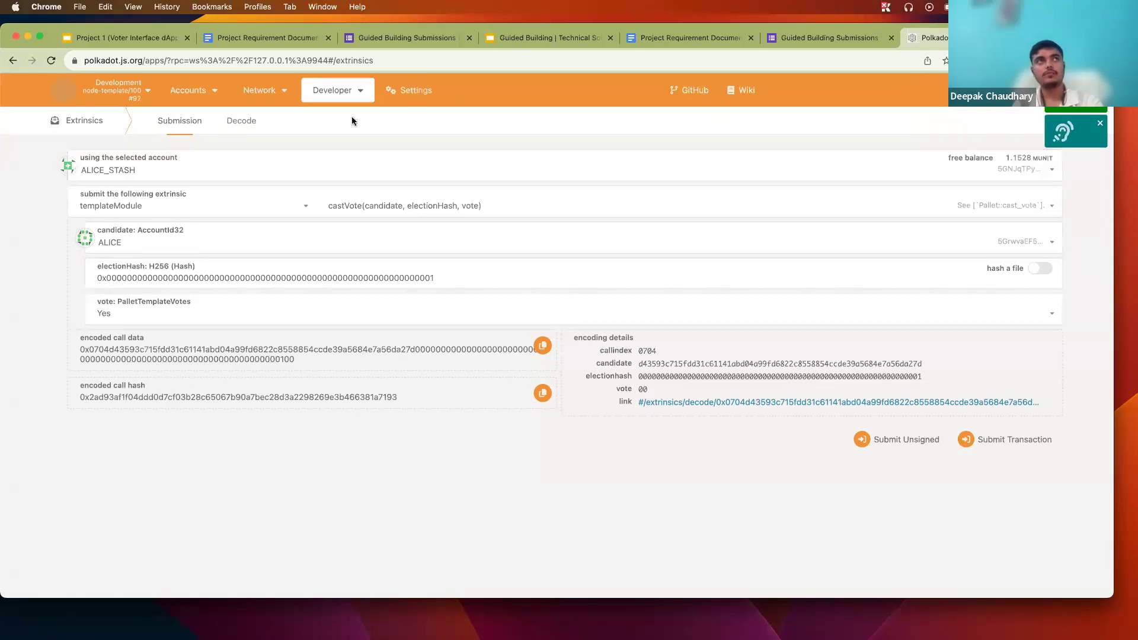
Step: Expand the templateModule.CastVote event in the Explorer to review its candidate and response
{"action": "mouse_move", "coordinate": [261, 92]}
{"action": "left_click", "coordinate": [277, 113]}
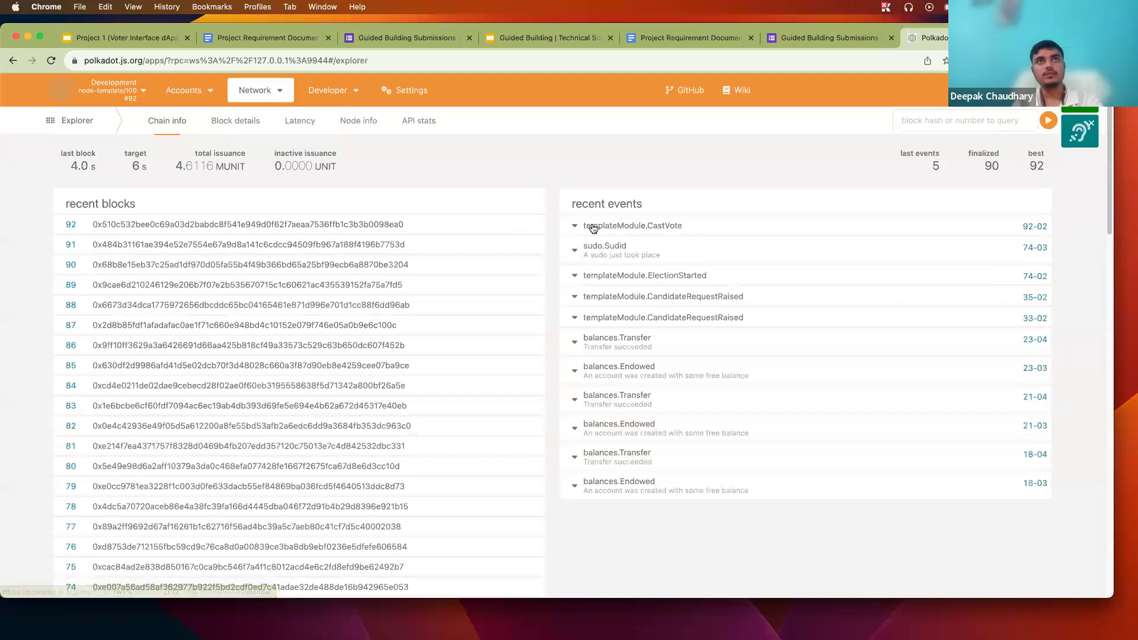
{"action": "left_click", "coordinate": [602, 236]}
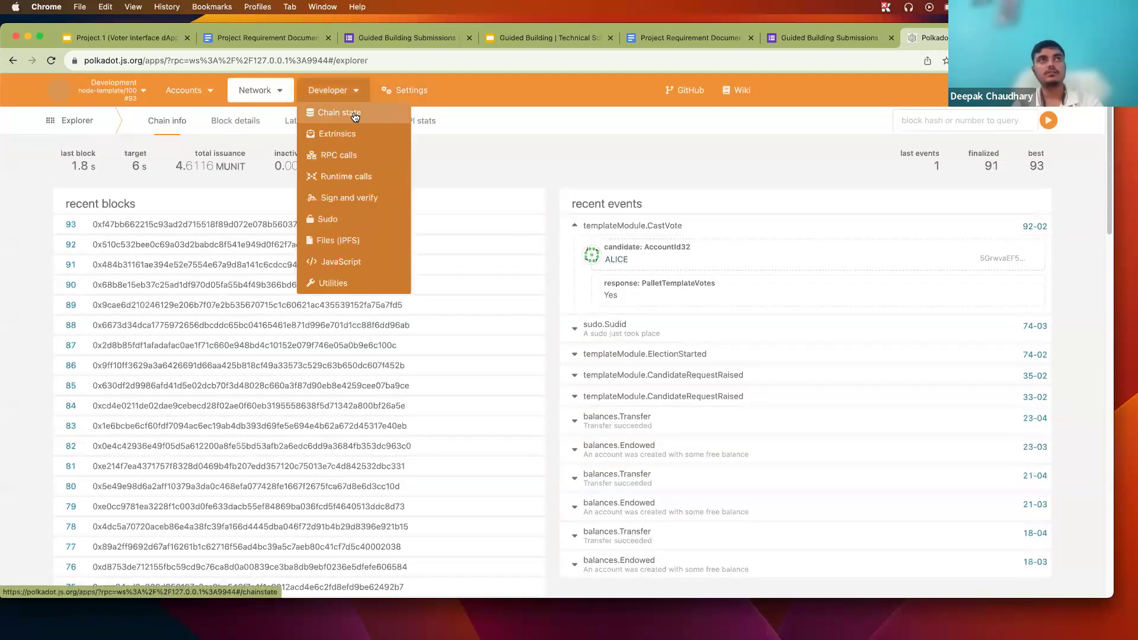
Step: Query the templateModule election storage in the chain state with the hash option excluded
{"action": "left_click", "coordinate": [351, 114]}
{"action": "left_click", "coordinate": [230, 174]}
{"action": "left_click", "coordinate": [167, 281]}
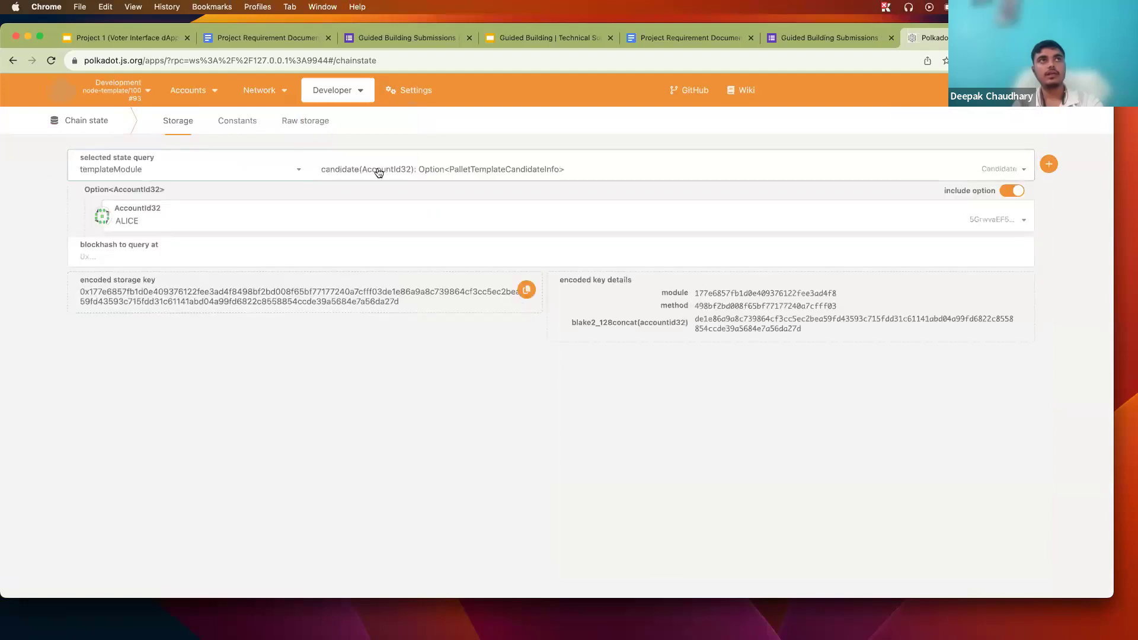
{"action": "left_click", "coordinate": [393, 172]}
{"action": "left_click", "coordinate": [439, 235]}
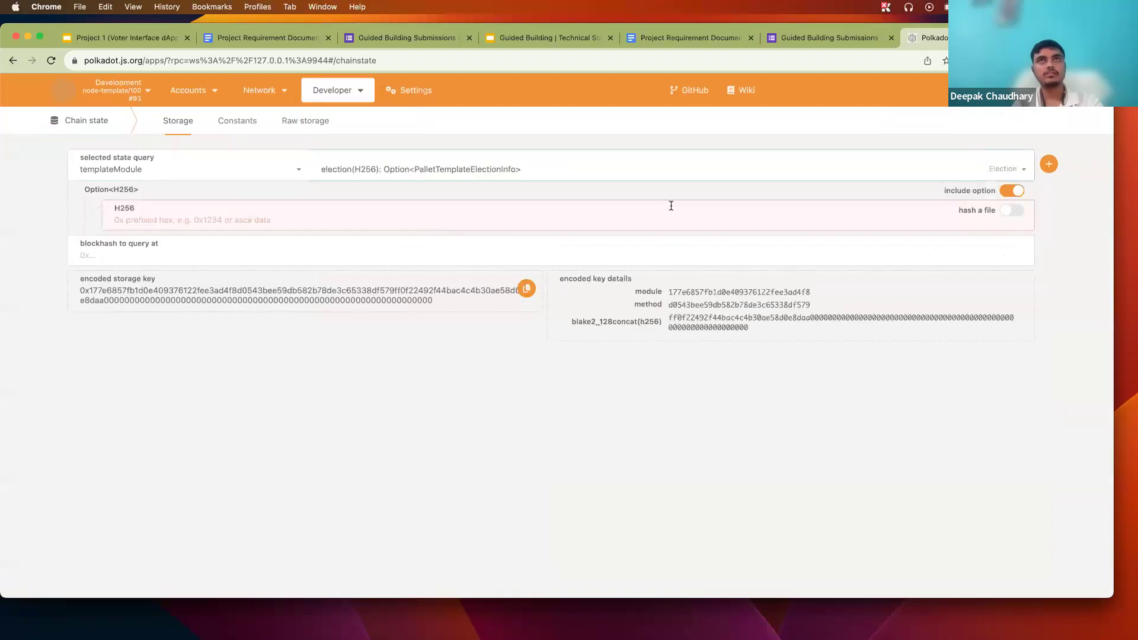
{"action": "left_click", "coordinate": [1011, 190]}
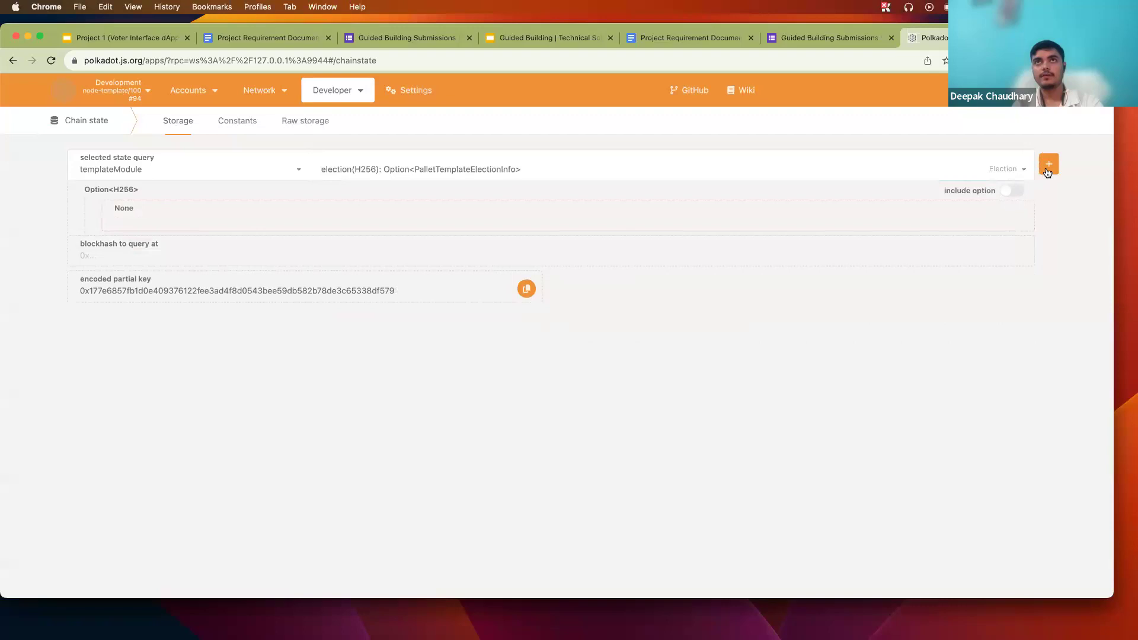
{"action": "left_click", "coordinate": [1048, 164]}
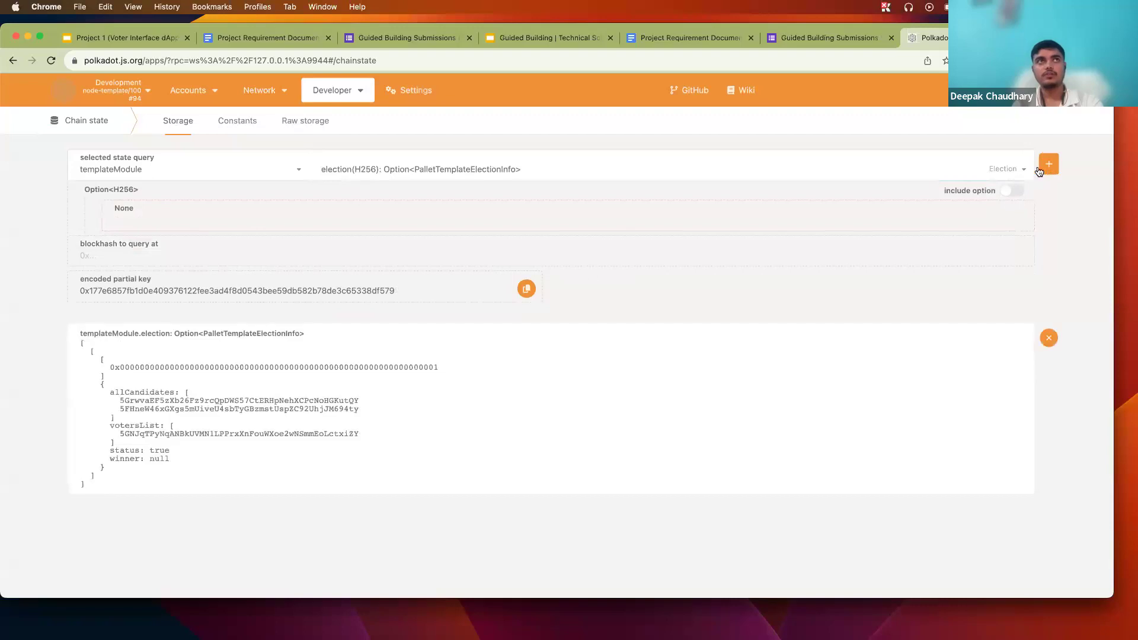
Step: Examine the stored election's hash, candidates, voters list, status and winner in the query result
{"action": "double_click", "coordinate": [264, 364]}
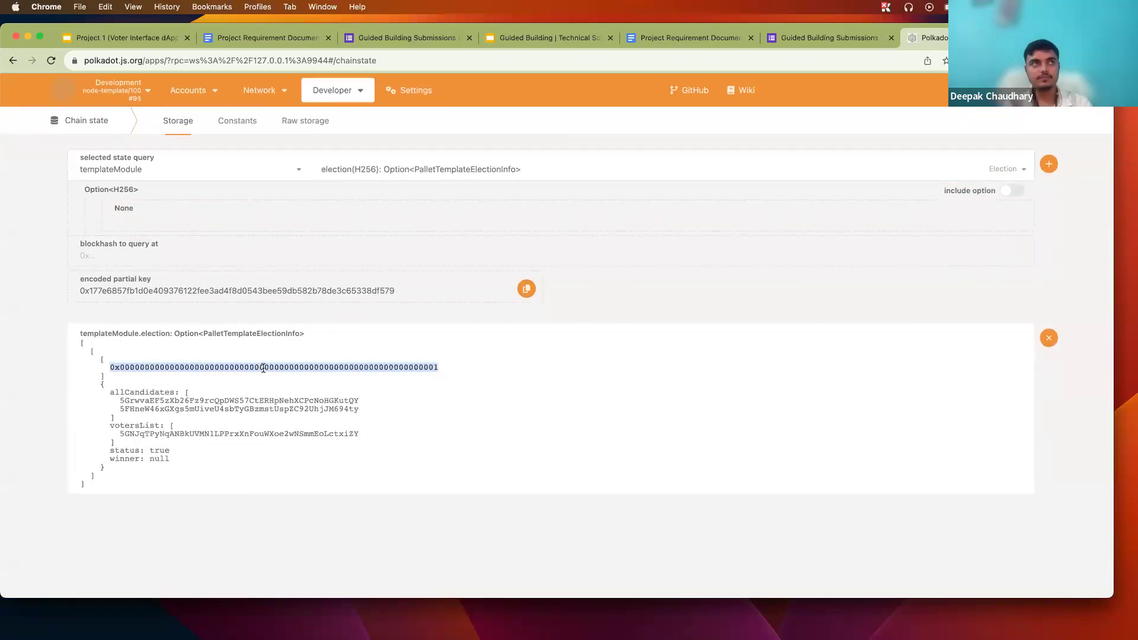
{"action": "triple_click", "coordinate": [155, 400]}
{"action": "double_click", "coordinate": [168, 409]}
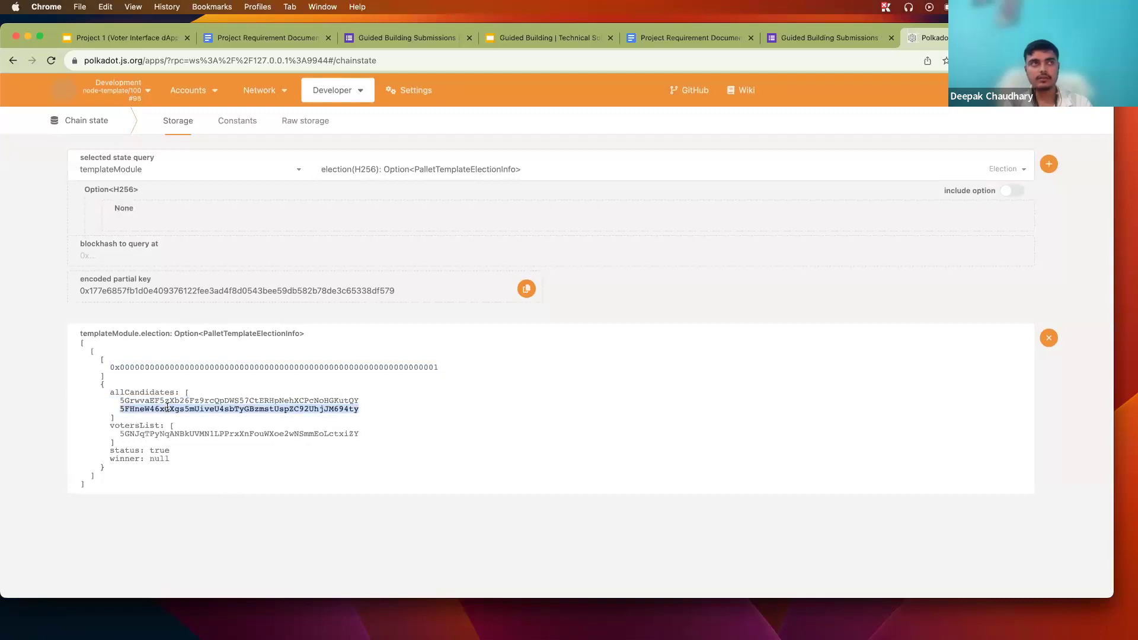
{"action": "double_click", "coordinate": [130, 434]}
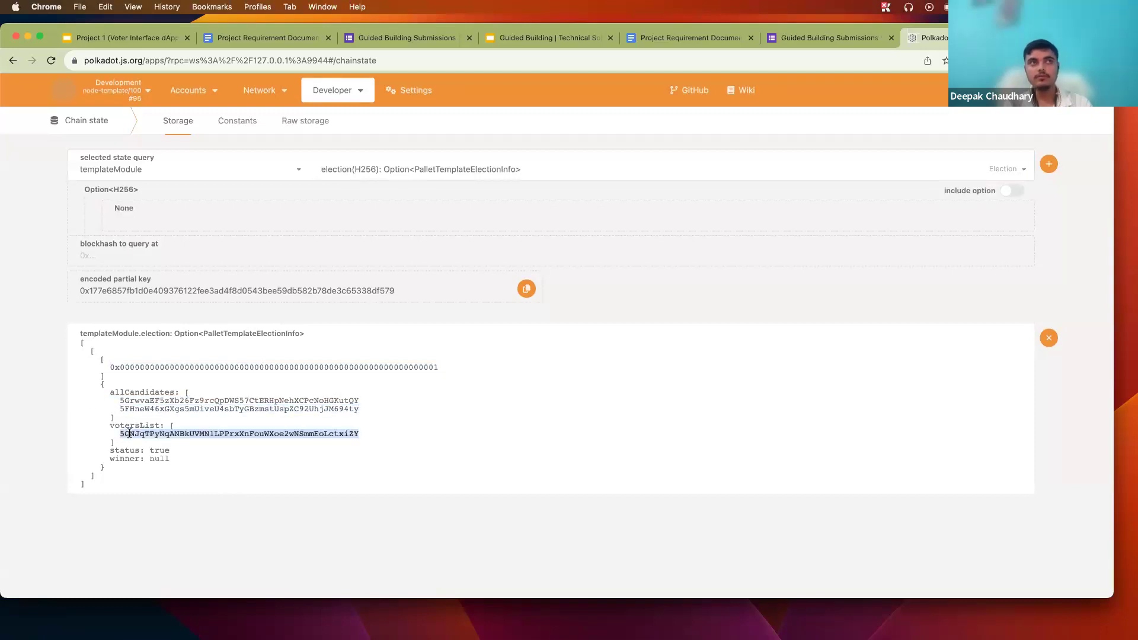
{"action": "left_click", "coordinate": [121, 434]}
{"action": "double_click", "coordinate": [127, 434]}
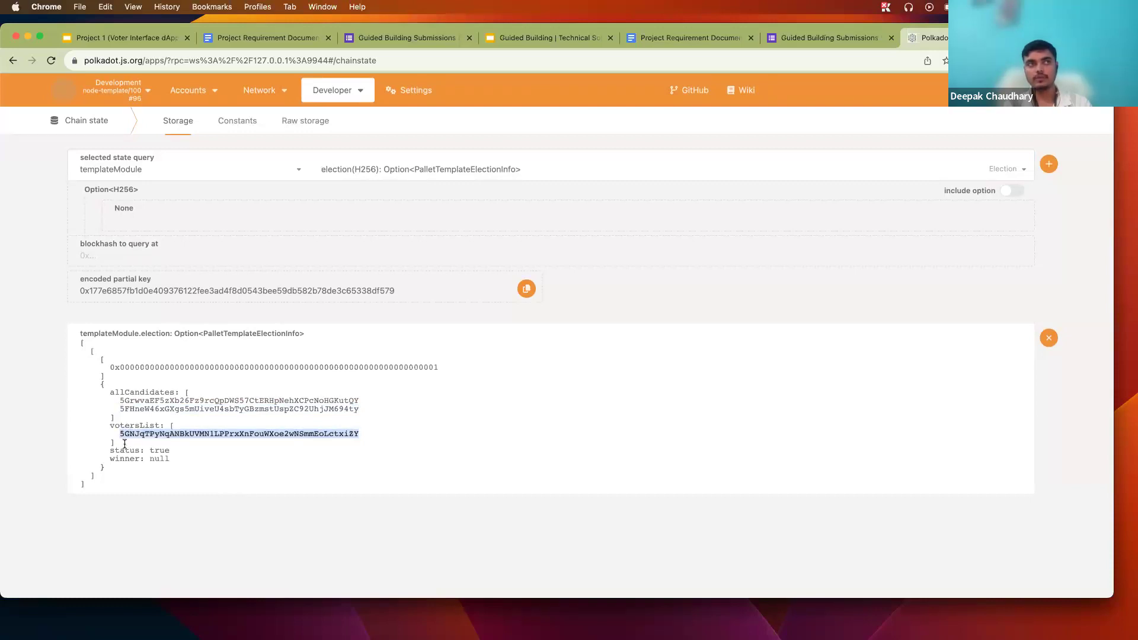
{"action": "double_click", "coordinate": [154, 450]}
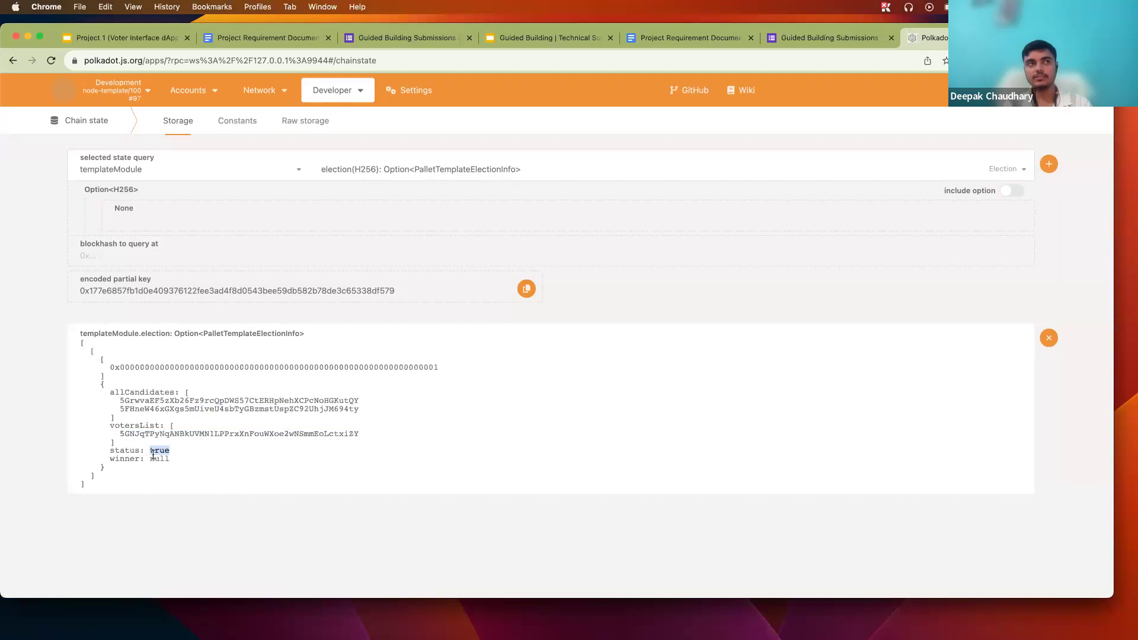
{"action": "double_click", "coordinate": [158, 459]}
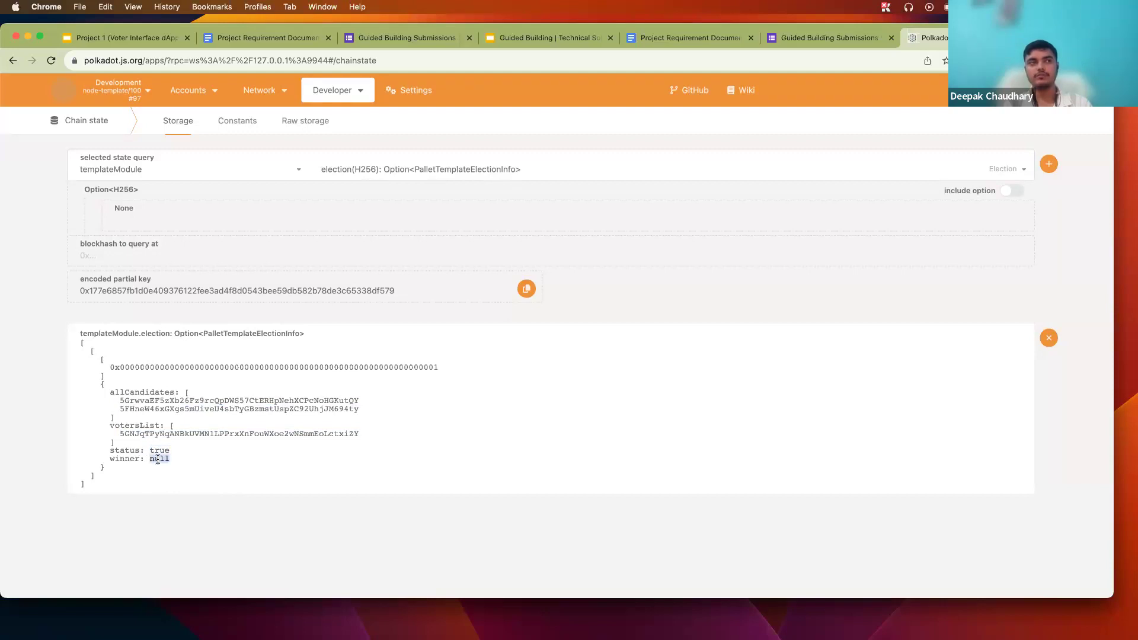
Step: Return to the extrinsics page and select the templateModule castVote call again for a second vote
{"action": "mouse_move", "coordinate": [335, 90]}
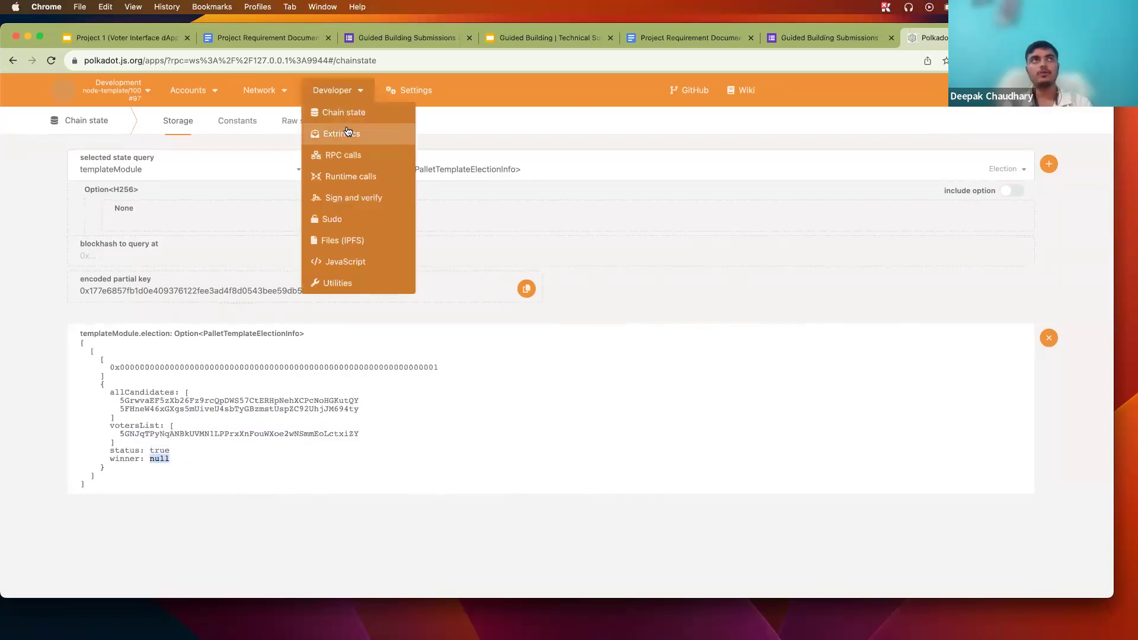
{"action": "left_click", "coordinate": [348, 134]}
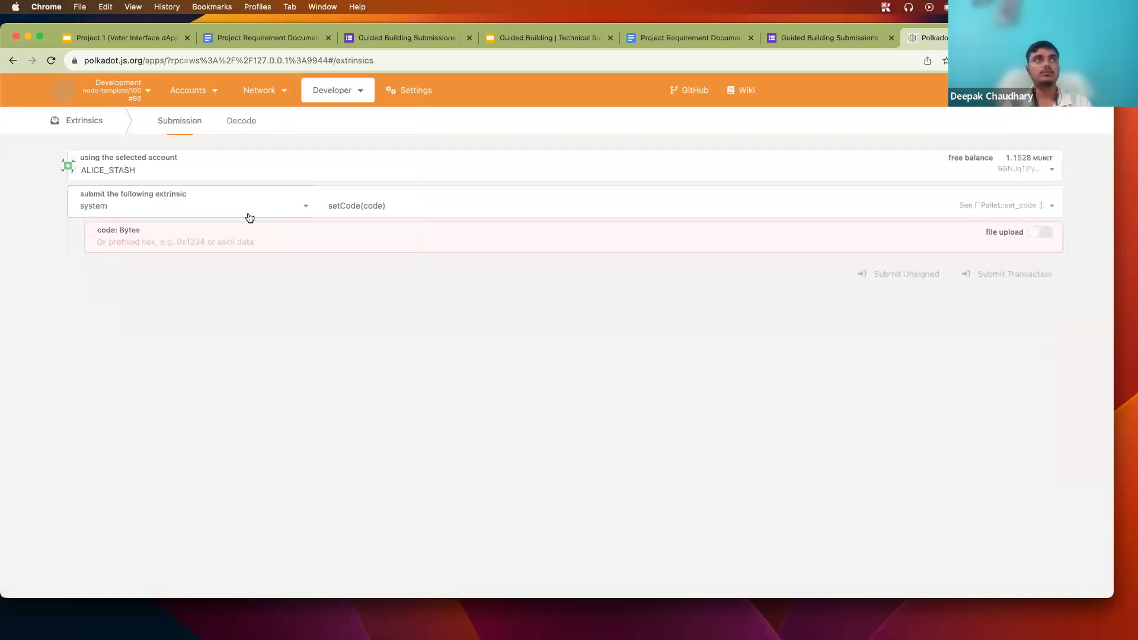
{"action": "left_click", "coordinate": [247, 217]}
{"action": "left_click", "coordinate": [197, 316]}
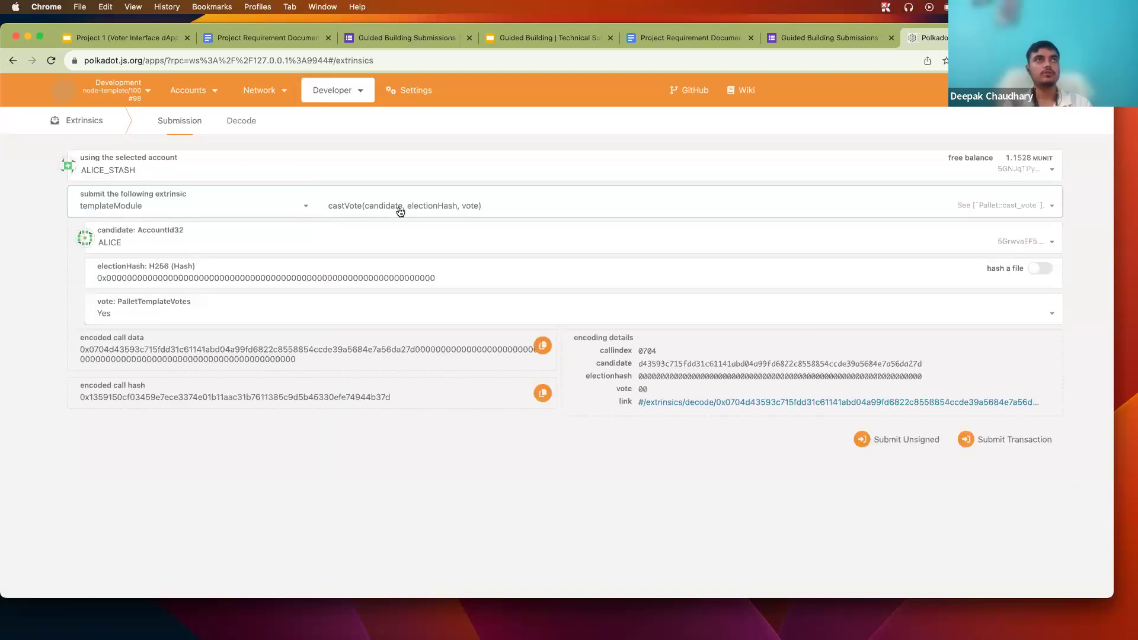
{"action": "left_click", "coordinate": [401, 209]}
{"action": "left_click", "coordinate": [403, 230]}
Step: Set BOB_STASH as the submitting account and BOB as the candidate for the castVote call
{"action": "left_click", "coordinate": [208, 172]}
{"action": "scroll", "coordinate": [190, 255], "scroll_direction": "down", "scroll_amount": 2}
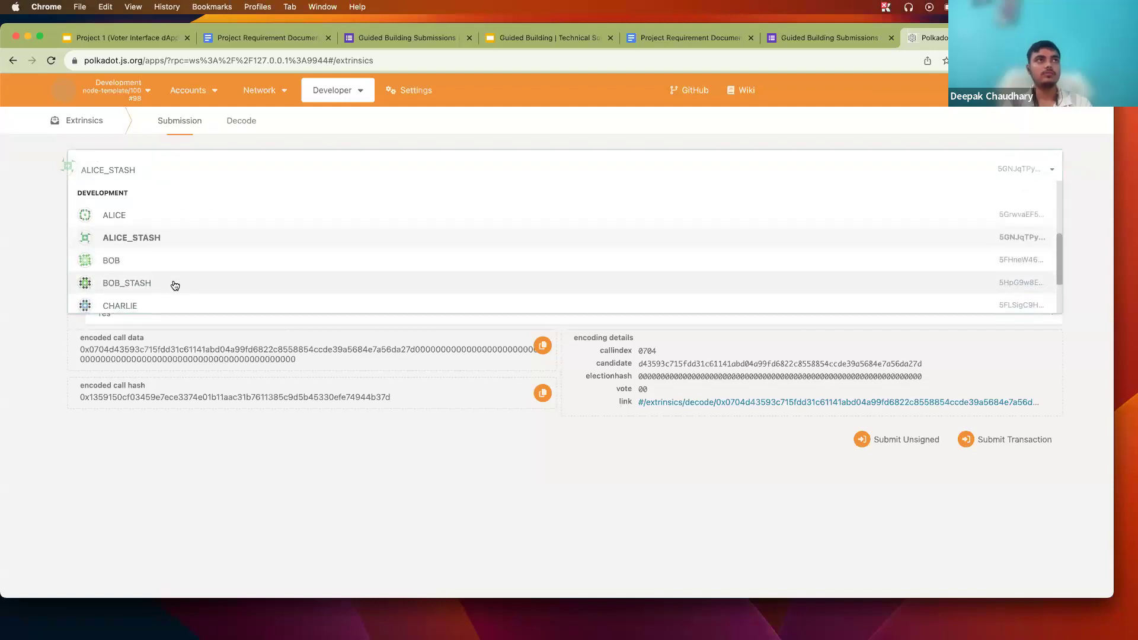
{"action": "left_click", "coordinate": [175, 283]}
{"action": "left_click", "coordinate": [213, 237]}
{"action": "scroll", "coordinate": [179, 342], "scroll_direction": "down", "scroll_amount": 1}
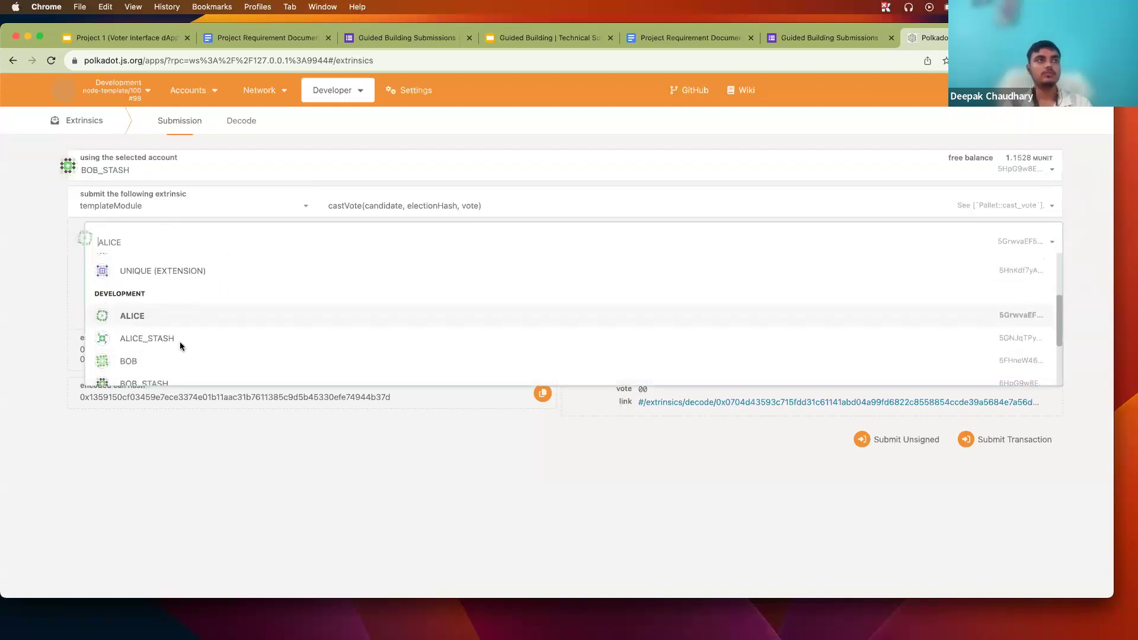
{"action": "left_click", "coordinate": [177, 360]}
Step: Change the election hash's last digit to 1, then sign and submit the castVote transaction with a Yes vote
{"action": "left_click", "coordinate": [446, 274]}
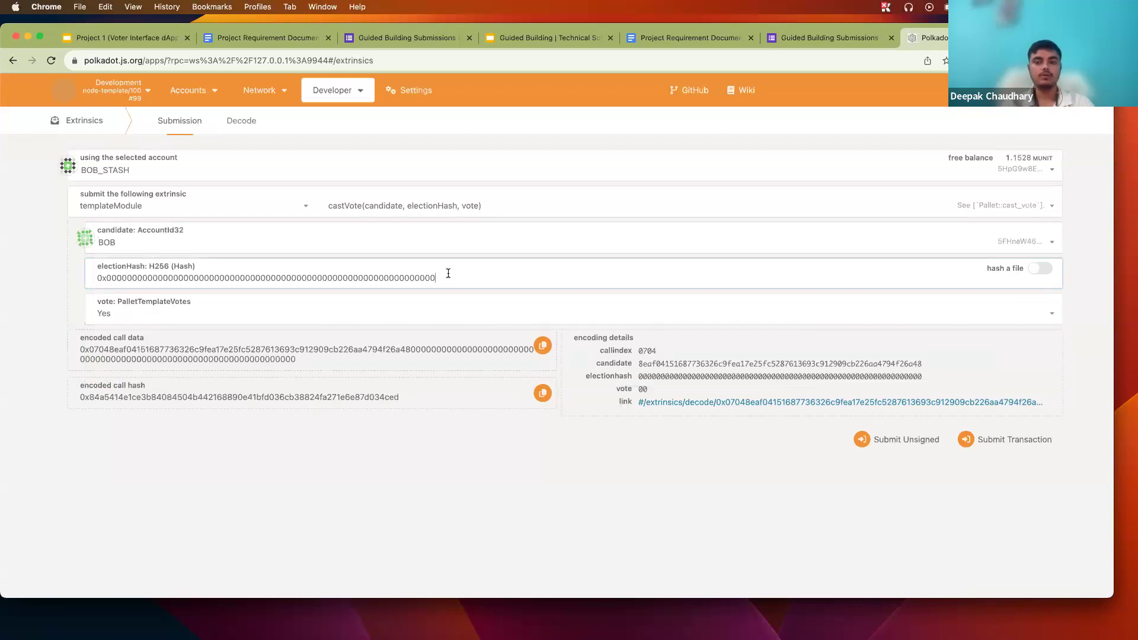
{"action": "key", "text": "BackSpace"}
{"action": "type", "text": "1"}
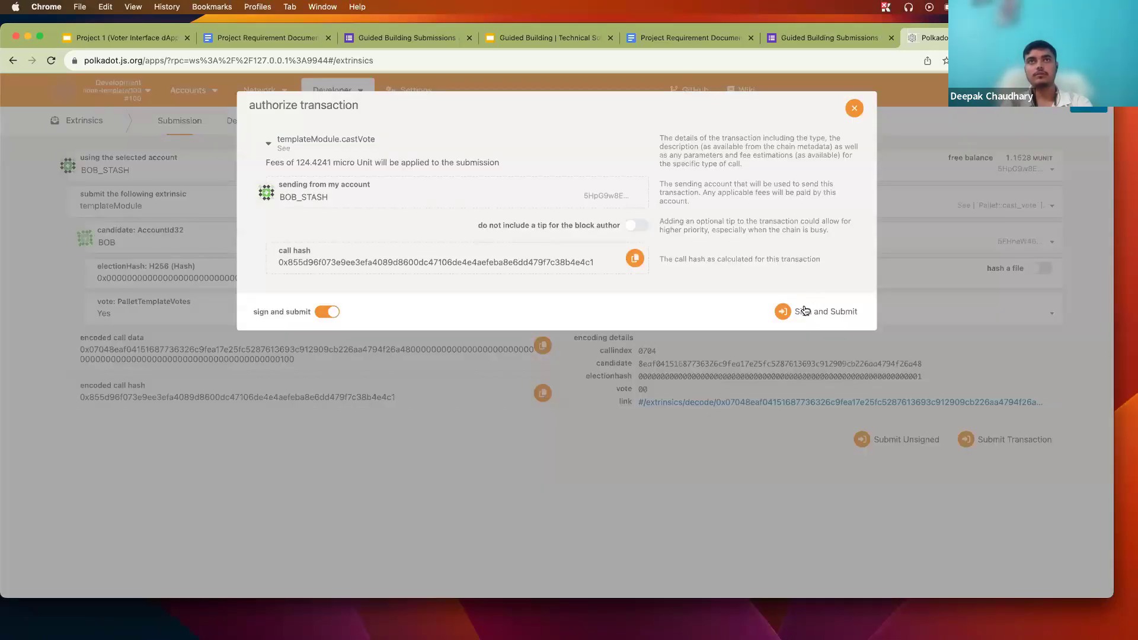
{"action": "left_click", "coordinate": [812, 378]}
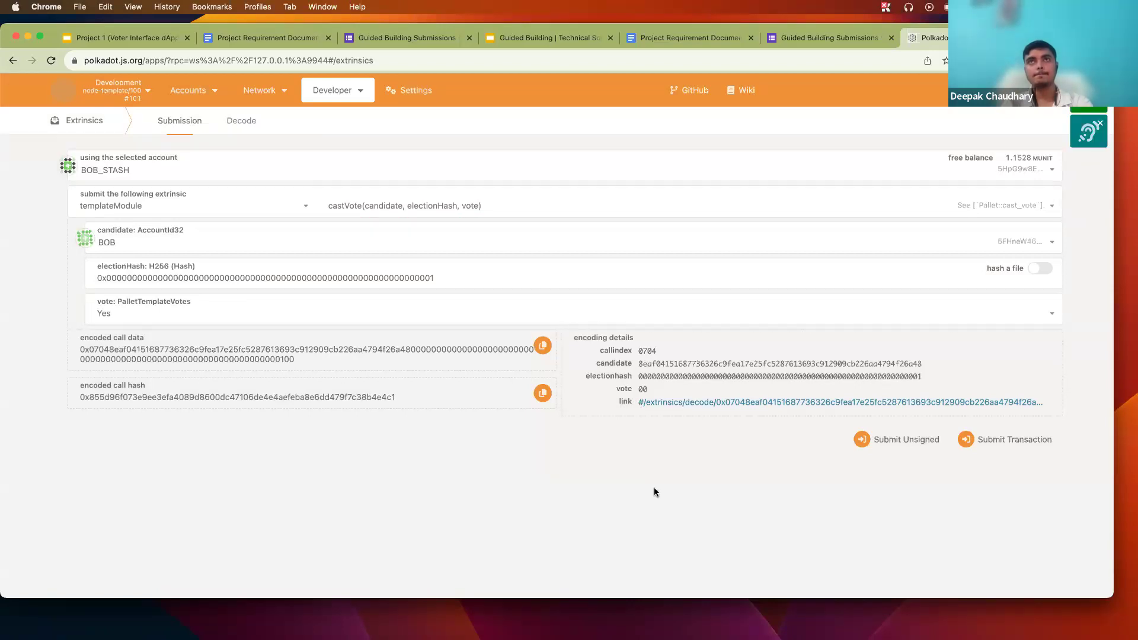
Step: Switch the submitting account to CHARLIE and sign and submit the same Yes vote for BOB
{"action": "left_click", "coordinate": [246, 172]}
{"action": "scroll", "coordinate": [237, 259], "scroll_direction": "down", "scroll_amount": 2}
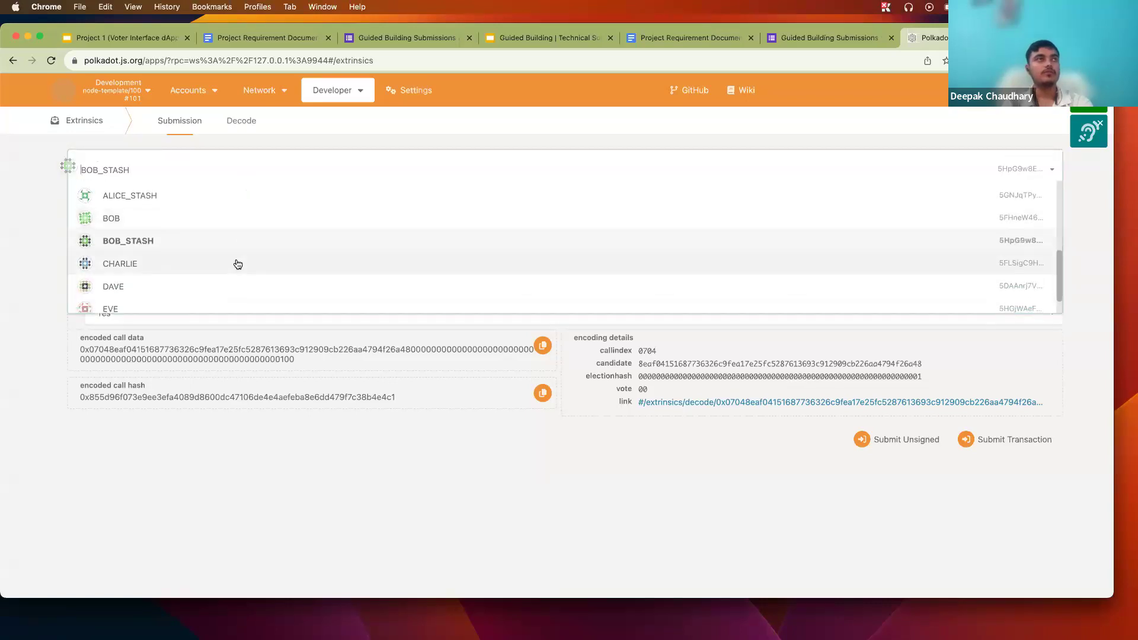
{"action": "left_click", "coordinate": [236, 263]}
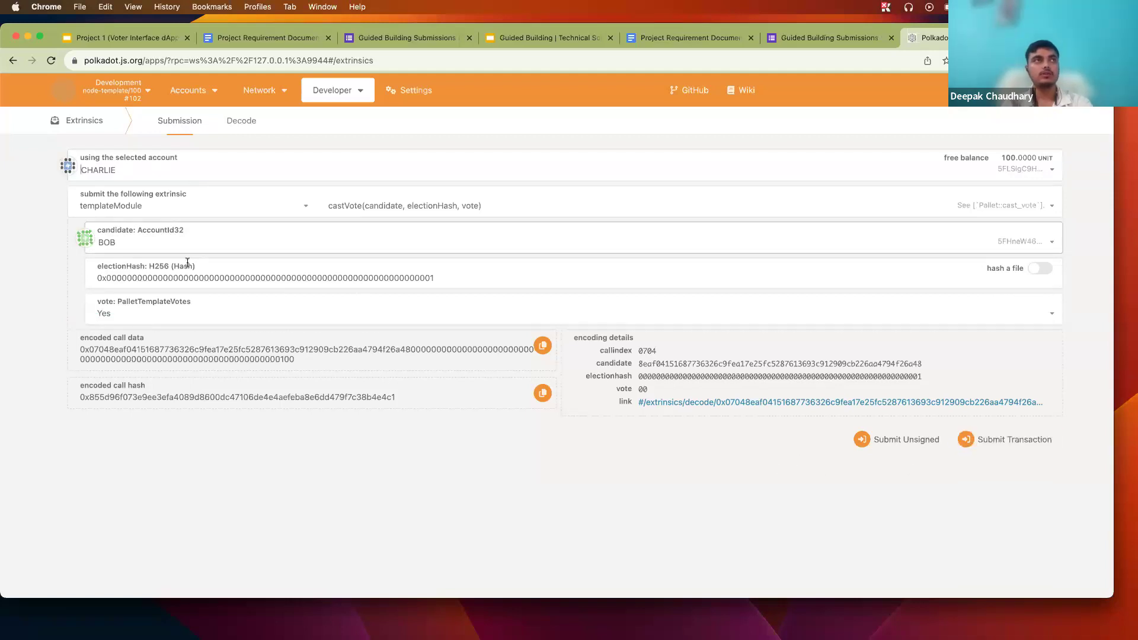
{"action": "left_click", "coordinate": [966, 440]}
{"action": "left_click", "coordinate": [818, 312]}
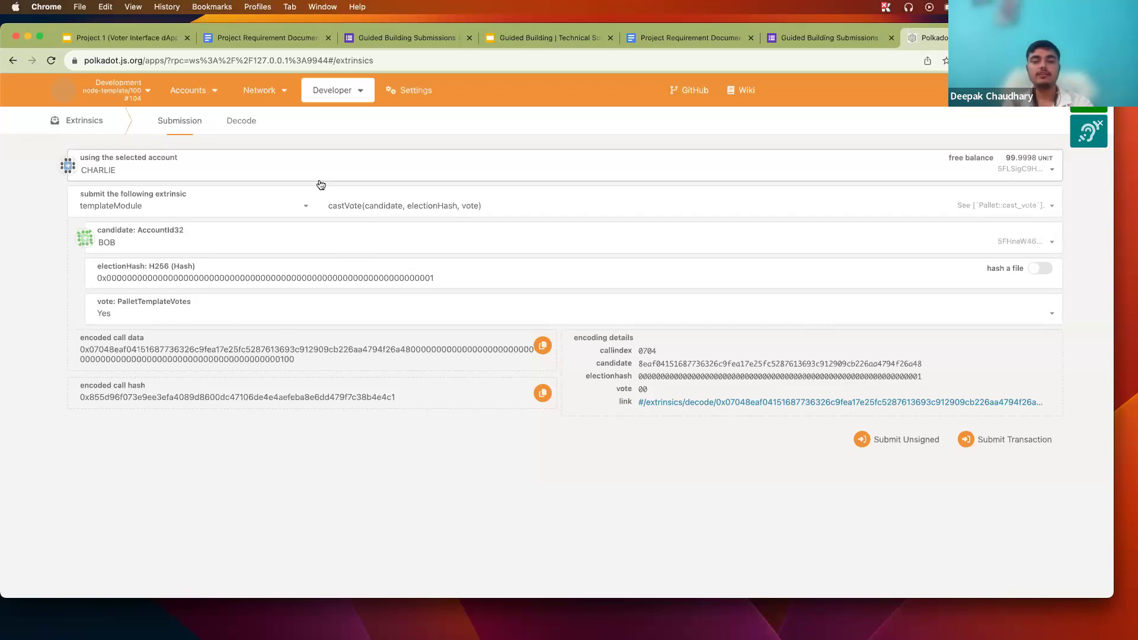
Step: Try to cast a second vote from CHARLIE in the same election, with ALICE as the candidate
{"action": "left_click", "coordinate": [269, 243]}
{"action": "left_click", "coordinate": [228, 315]}
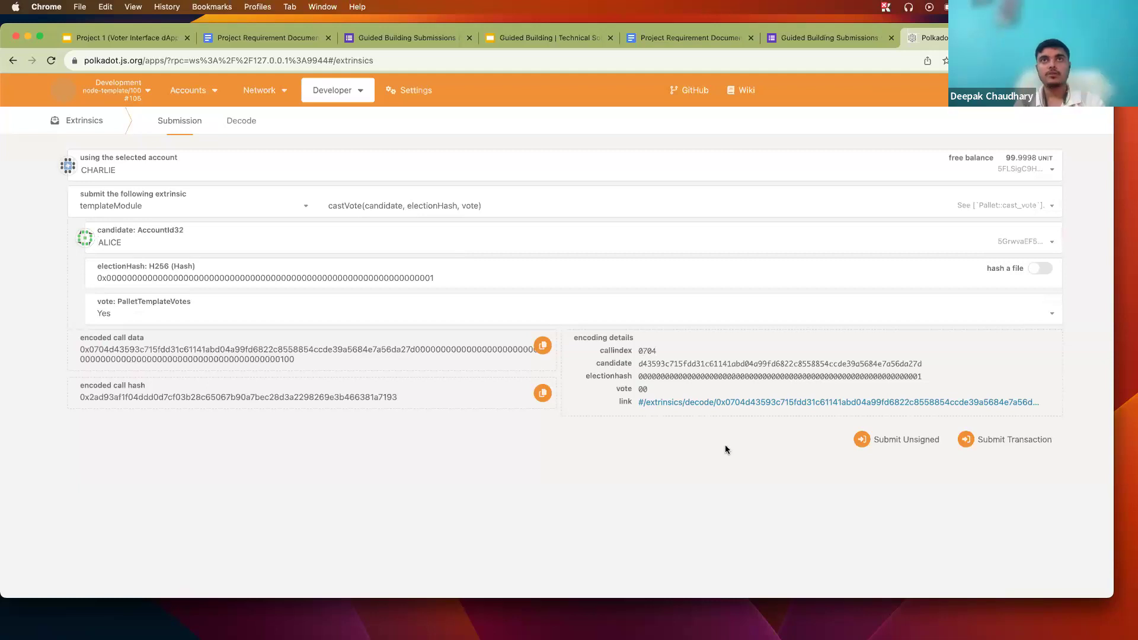
{"action": "left_click", "coordinate": [1008, 439]}
{"action": "left_click", "coordinate": [794, 313]}
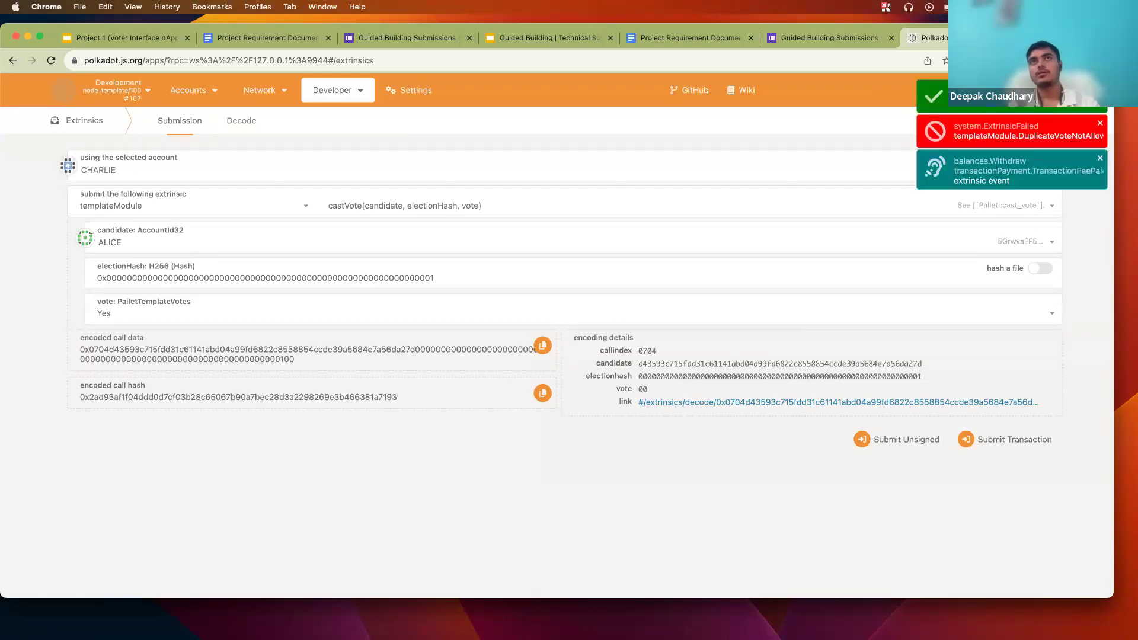
{"action": "double_click", "coordinate": [1048, 136]}
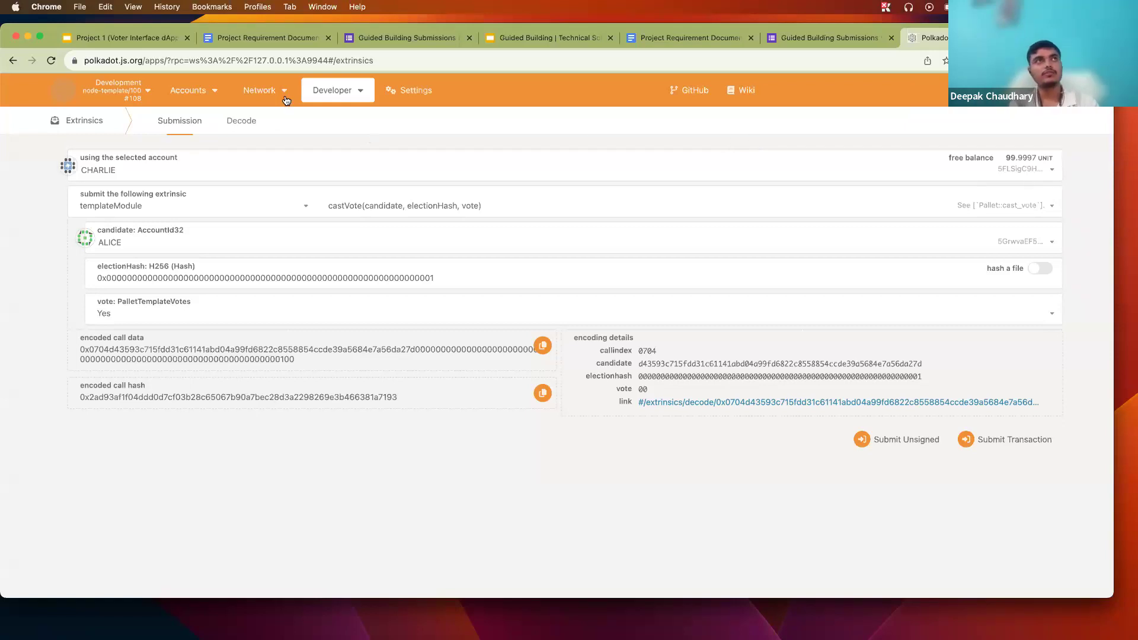
Step: Open the Explorer's chain info and review the candidate and response of the two most recent templateModule.CastVote events
{"action": "mouse_move", "coordinate": [284, 94]}
{"action": "left_click", "coordinate": [283, 114]}
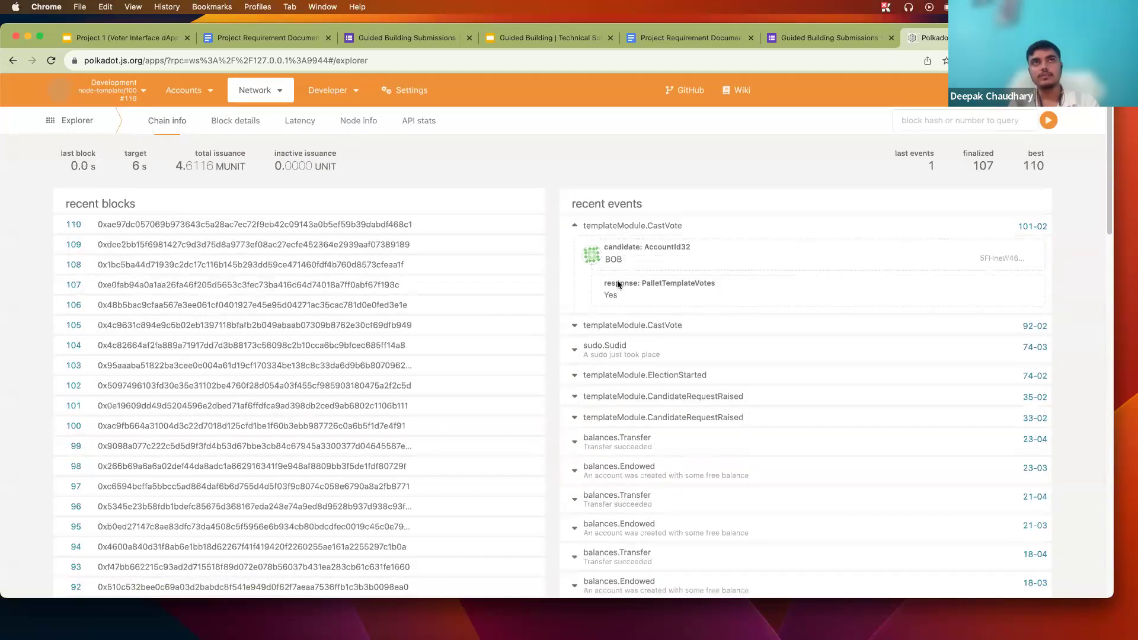
{"action": "double_click", "coordinate": [612, 258]}
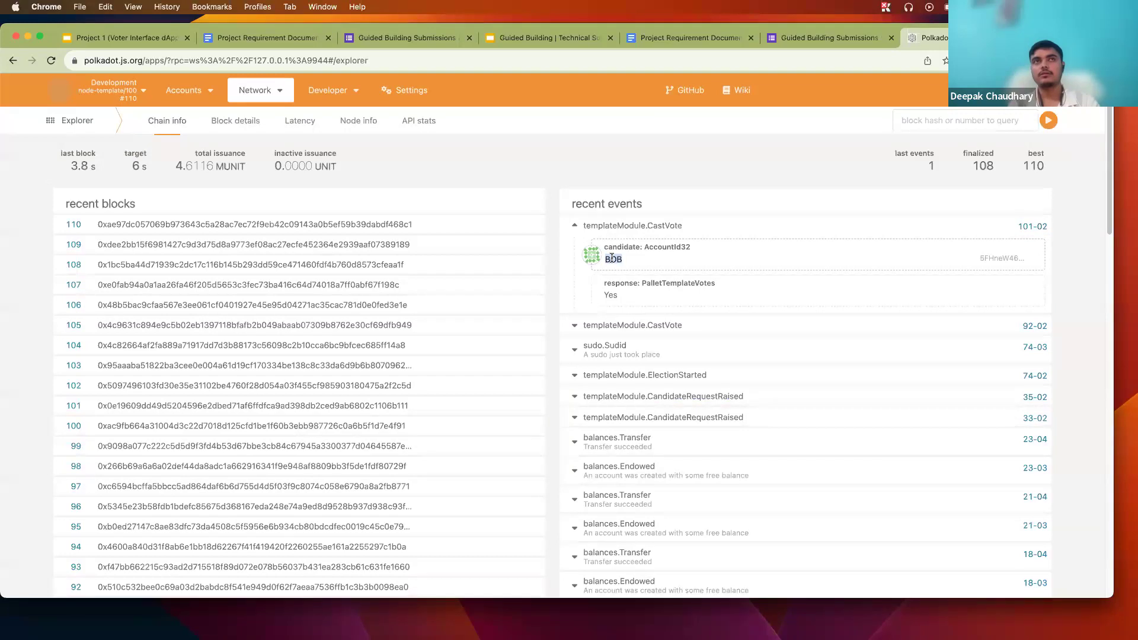
{"action": "left_click", "coordinate": [611, 294]}
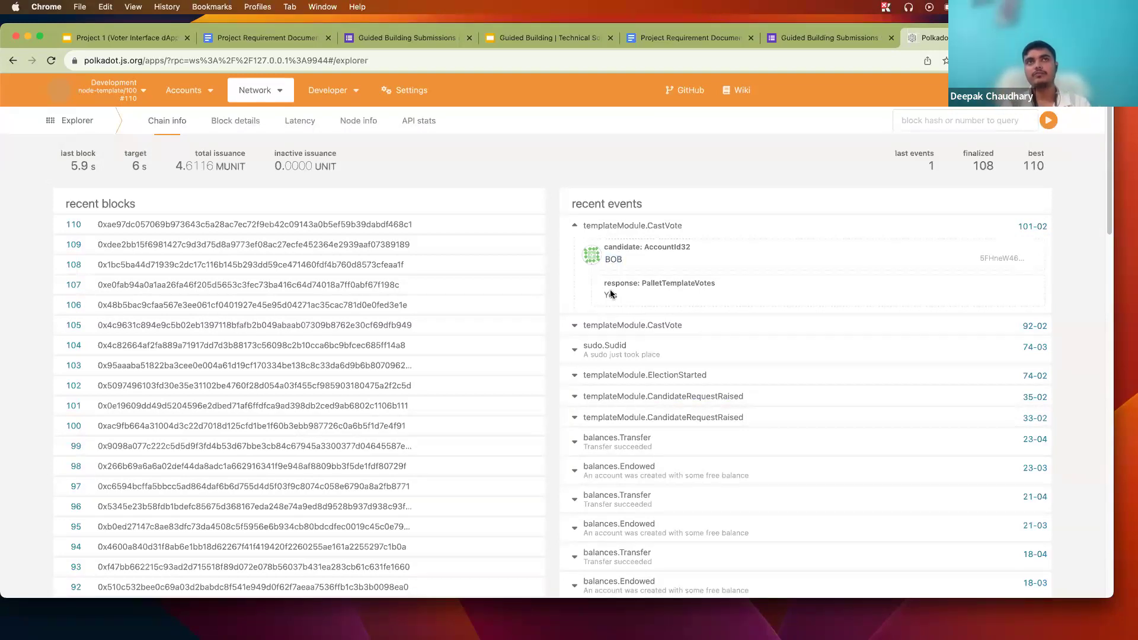
{"action": "double_click", "coordinate": [610, 295]}
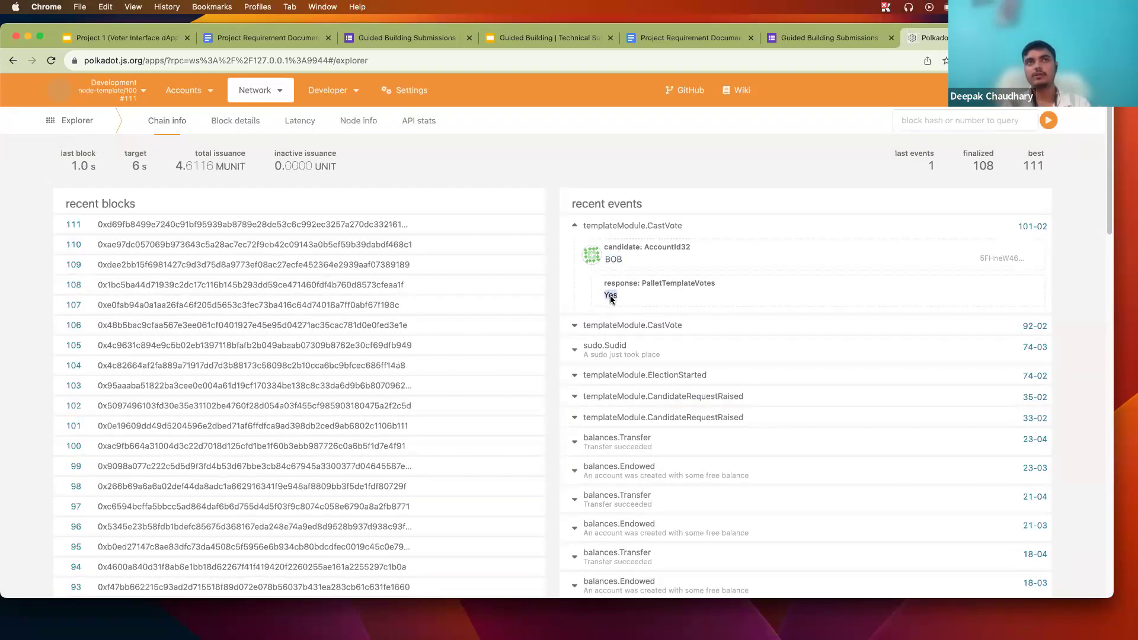
{"action": "left_click", "coordinate": [607, 327]}
{"action": "double_click", "coordinate": [614, 359]}
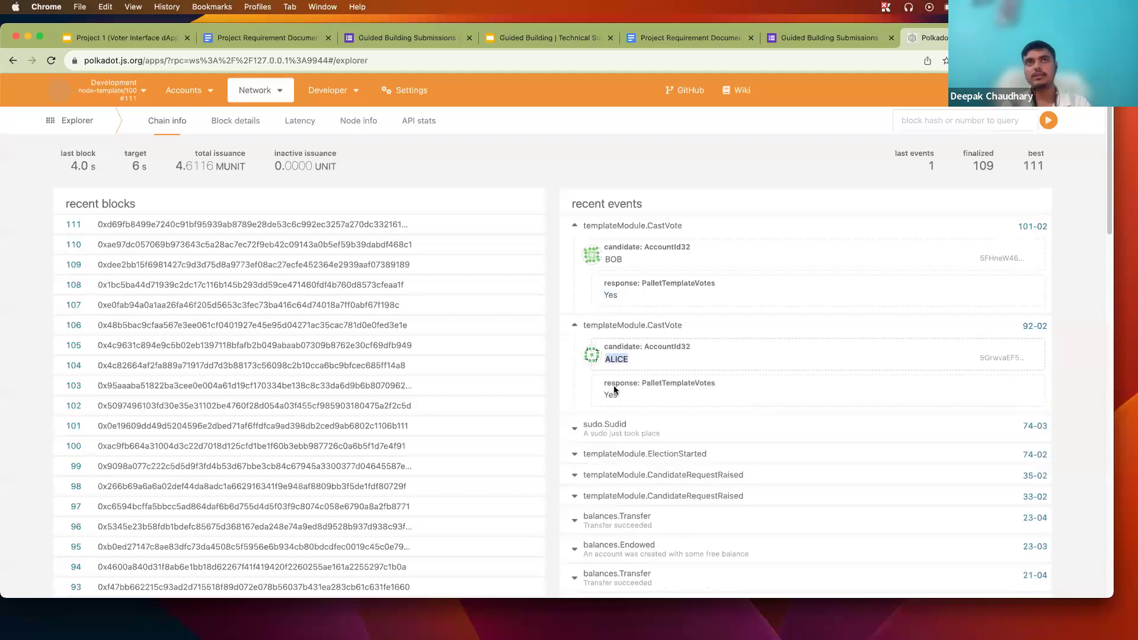
{"action": "double_click", "coordinate": [610, 394]}
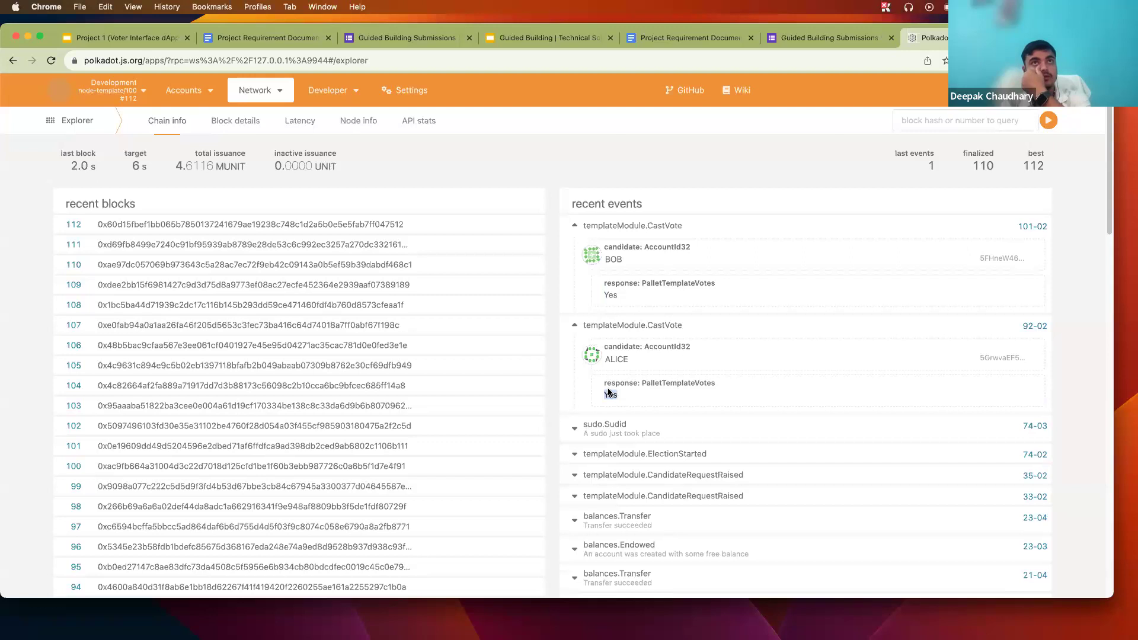
Step: Query the templateModule election storage in the chain state again, leaving out the hash option
{"action": "mouse_move", "coordinate": [343, 92]}
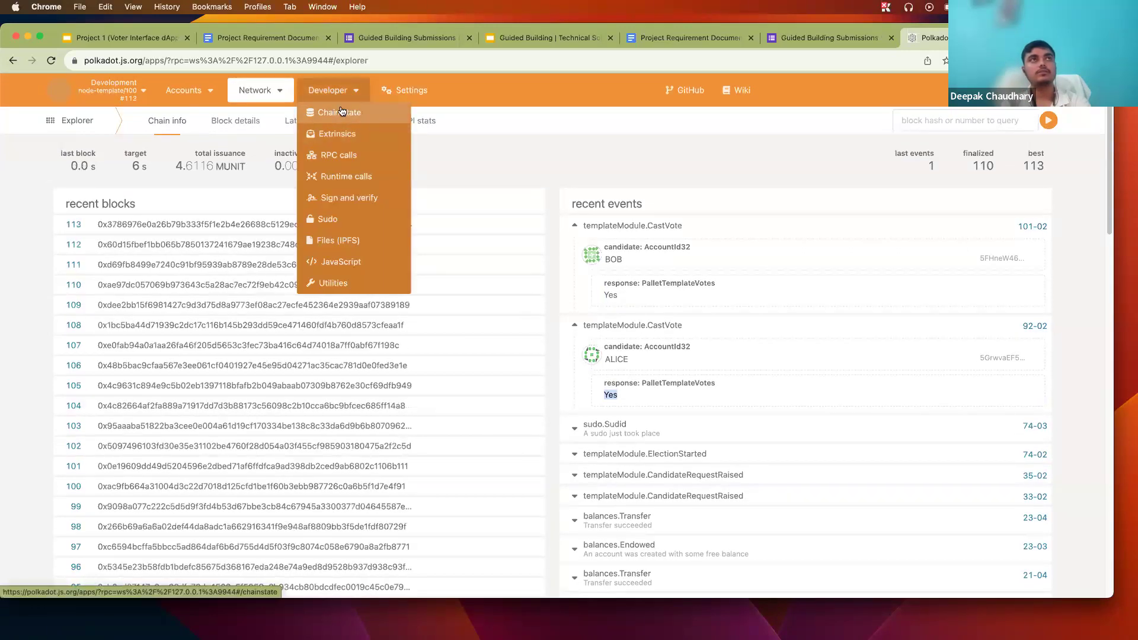
{"action": "left_click", "coordinate": [339, 112]}
{"action": "left_click", "coordinate": [190, 169]}
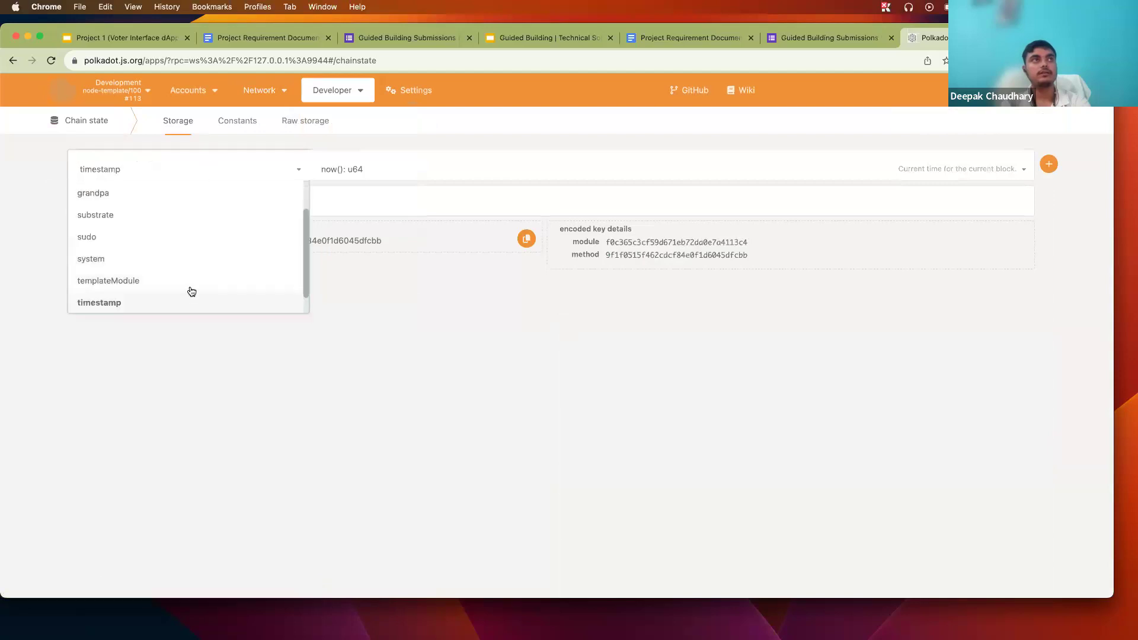
{"action": "left_click", "coordinate": [190, 282]}
{"action": "left_click", "coordinate": [450, 169]}
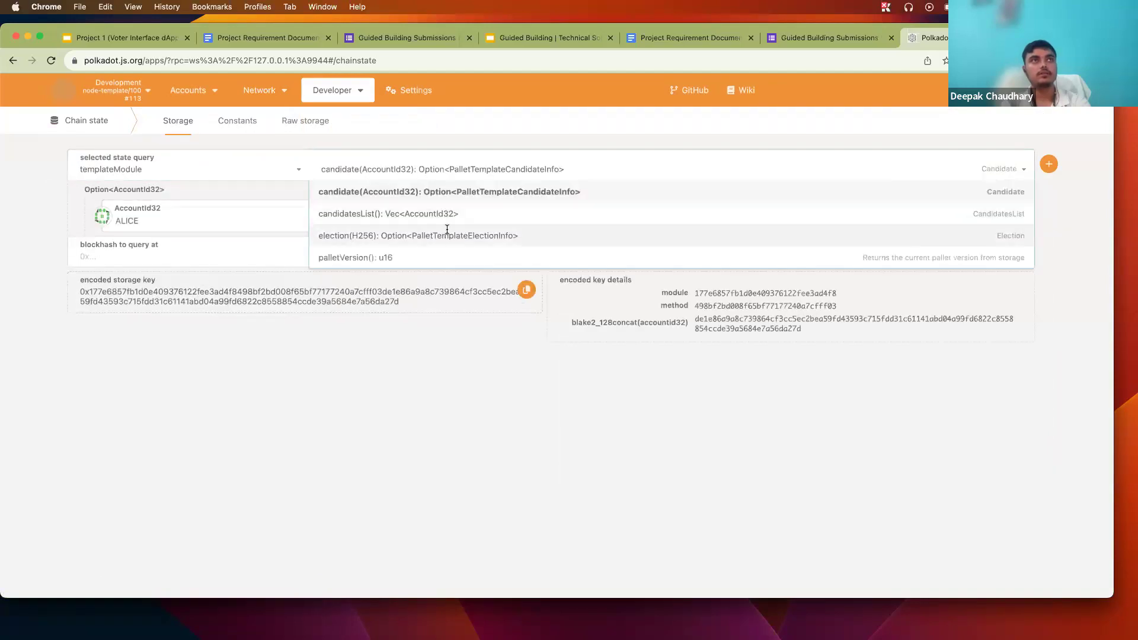
{"action": "left_click", "coordinate": [445, 235]}
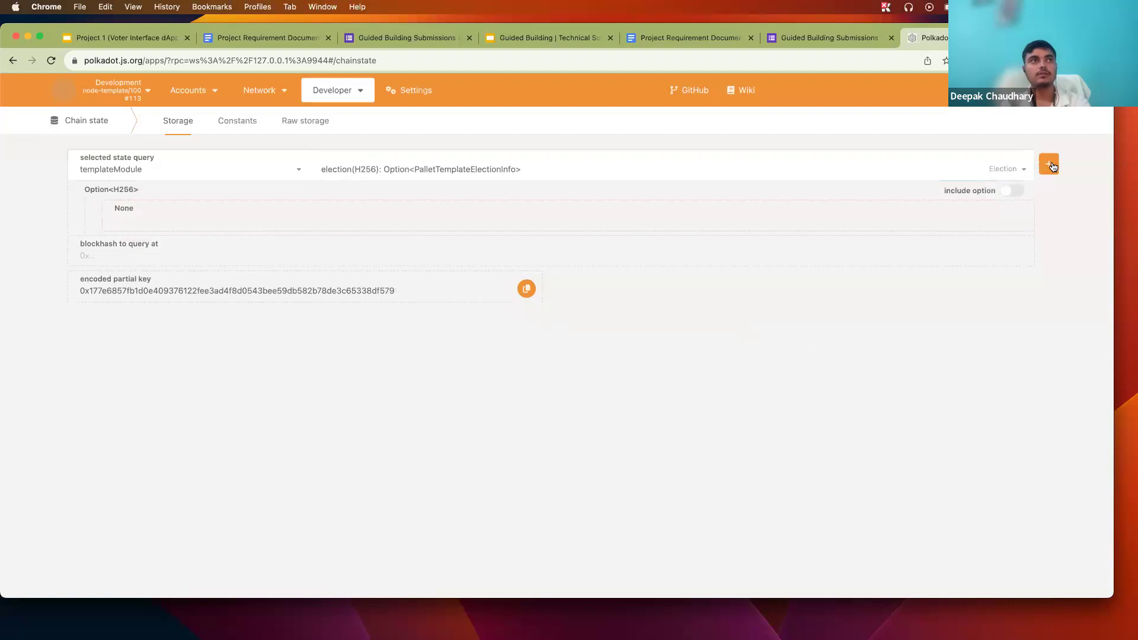
{"action": "left_click", "coordinate": [1050, 165]}
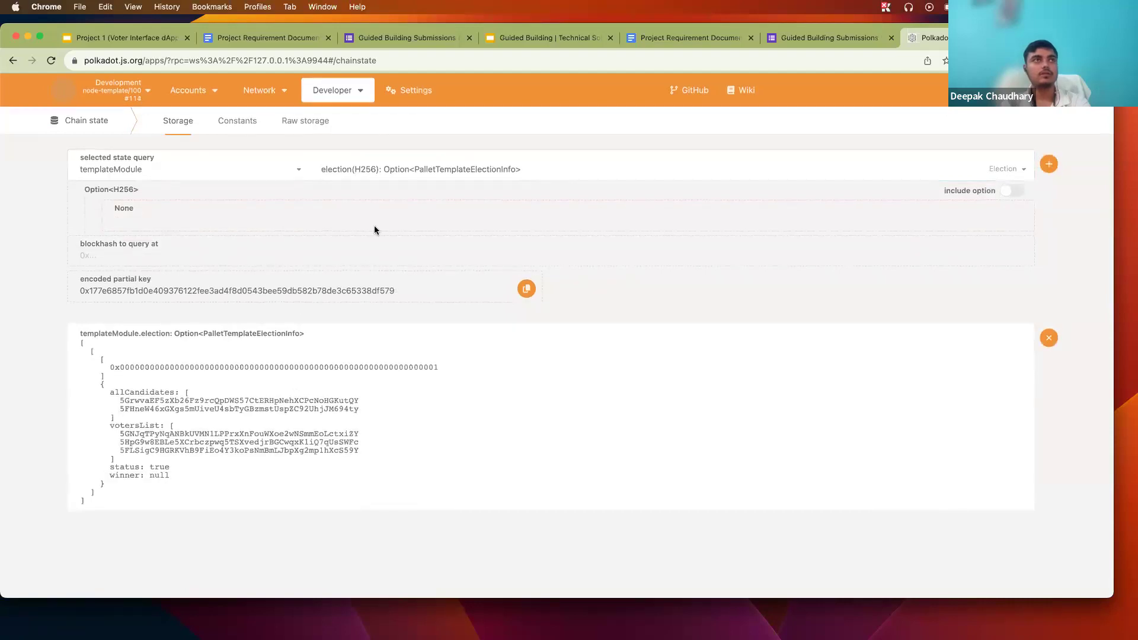
Step: Examine the candidate accounts listed under allCandidates in the election query result
{"action": "left_click", "coordinate": [394, 170]}
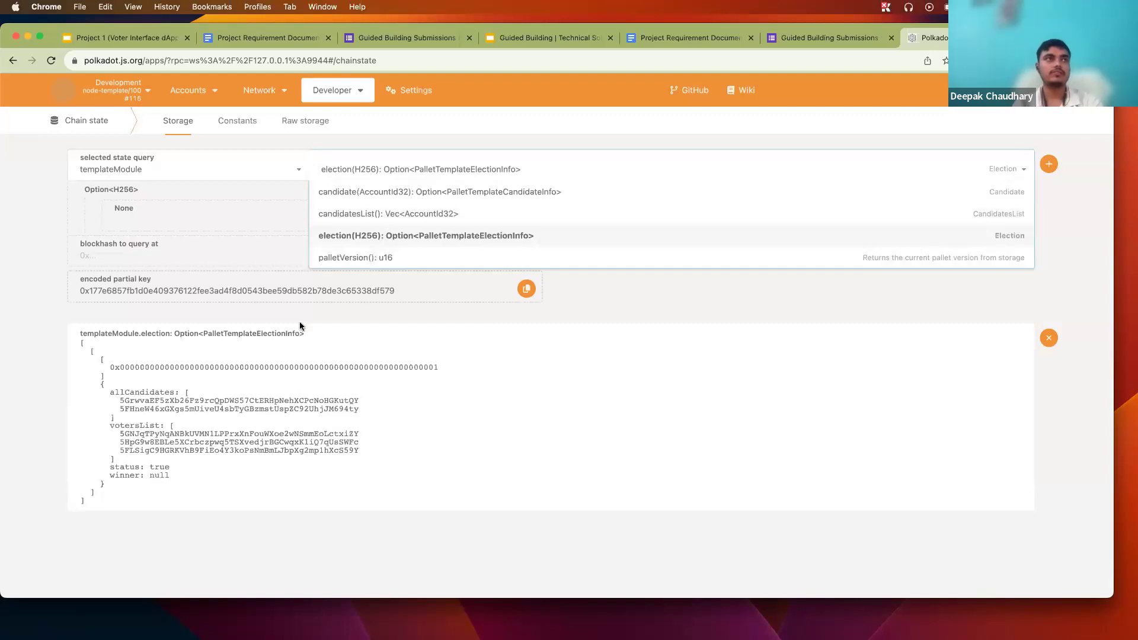
{"action": "double_click", "coordinate": [281, 334]}
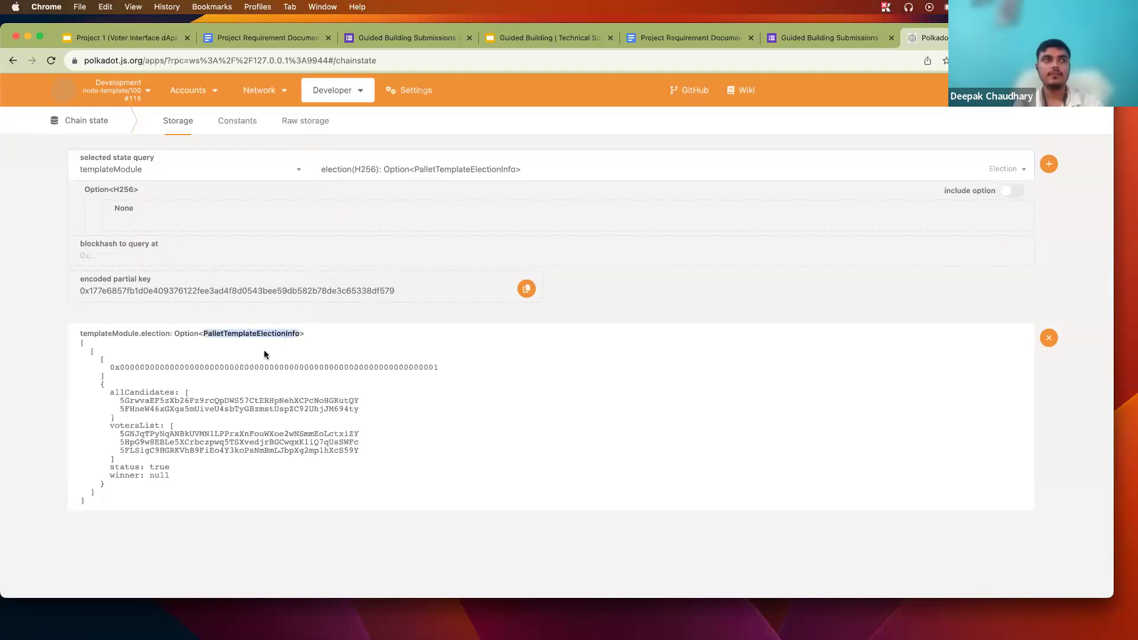
{"action": "double_click", "coordinate": [231, 400]}
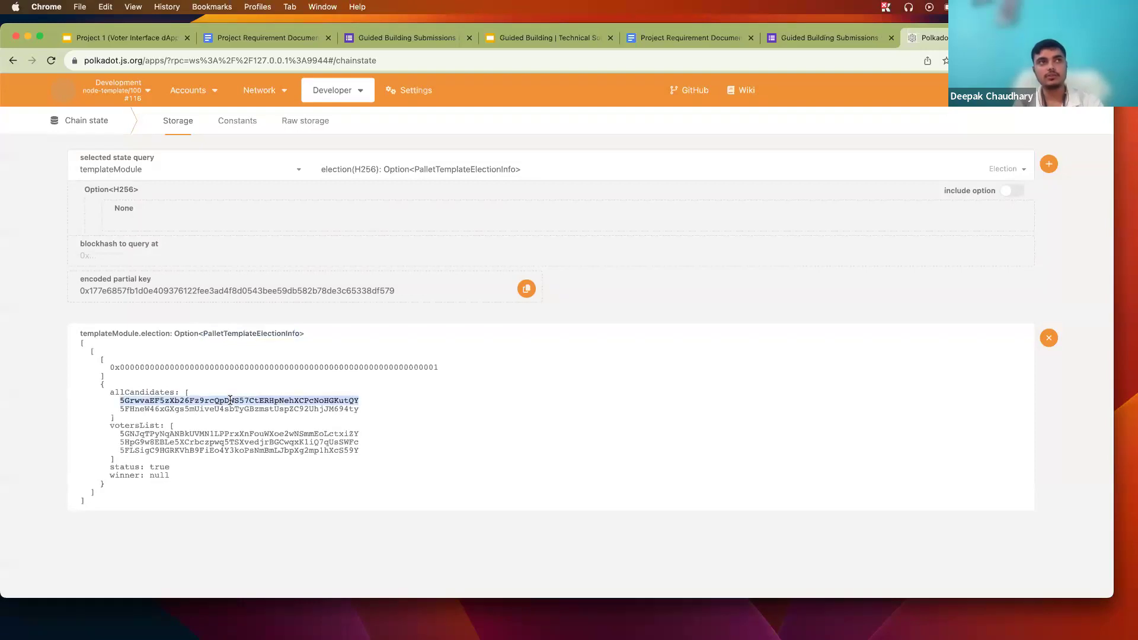
{"action": "double_click", "coordinate": [199, 409]}
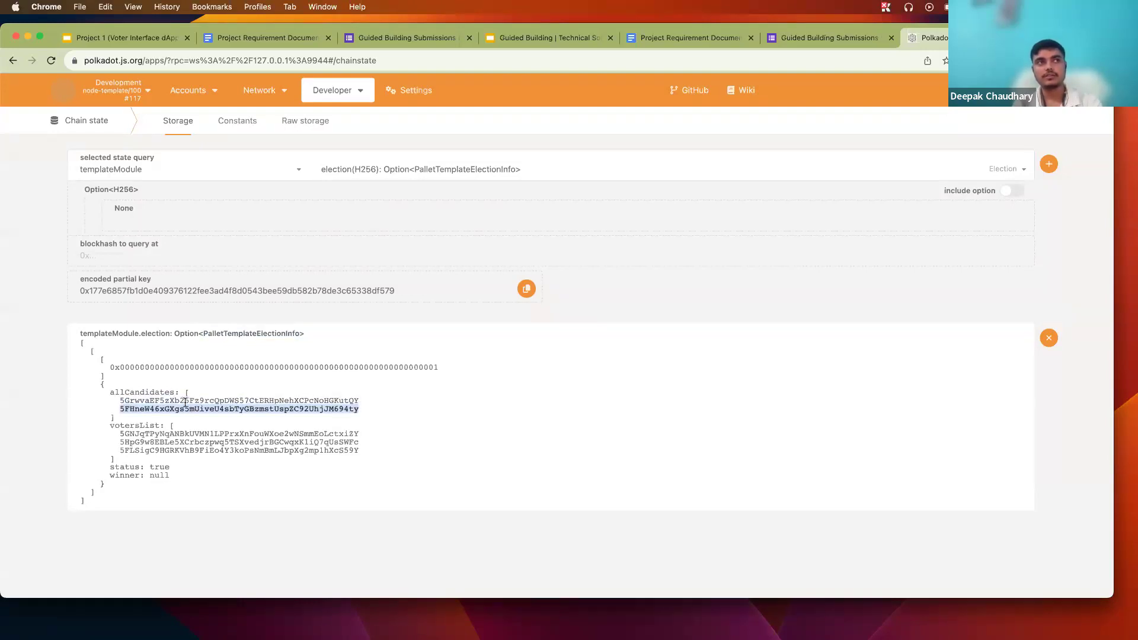
{"action": "double_click", "coordinate": [185, 401]}
{"action": "double_click", "coordinate": [192, 408]}
{"action": "double_click", "coordinate": [205, 403]}
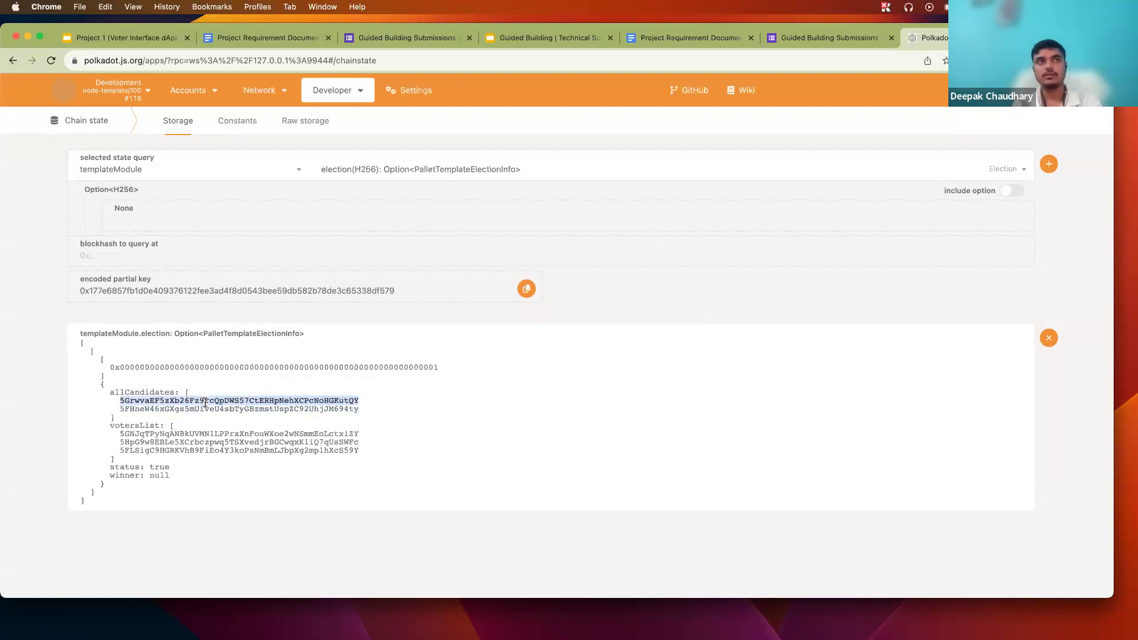
Step: Query the templateModule candidatesList storage in the chain state
{"action": "mouse_move", "coordinate": [356, 91]}
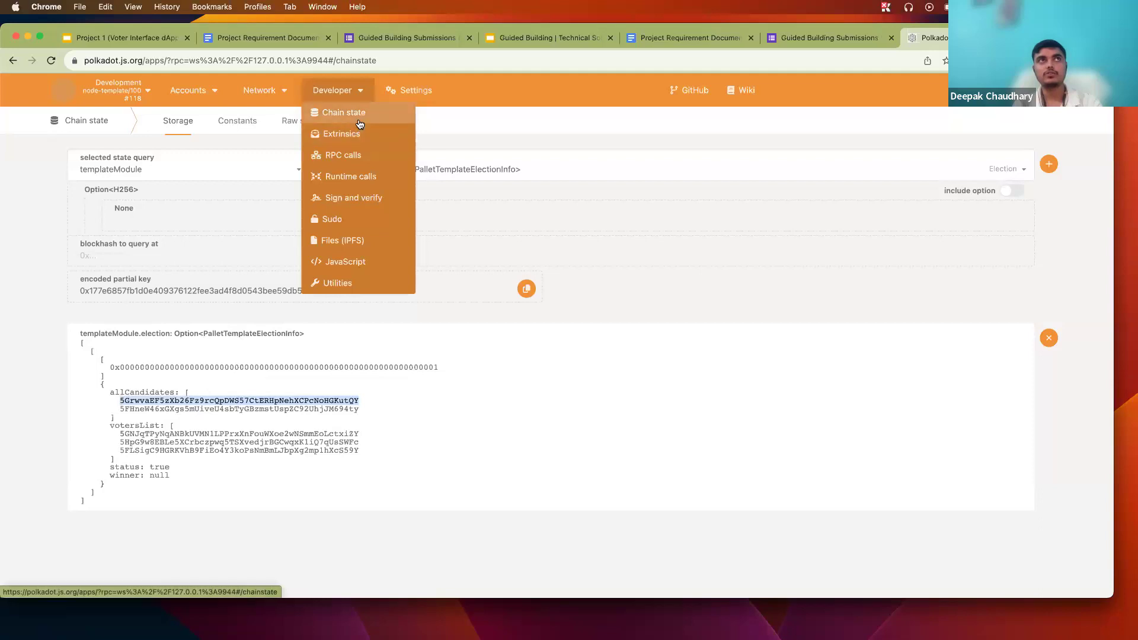
{"action": "left_click", "coordinate": [338, 116]}
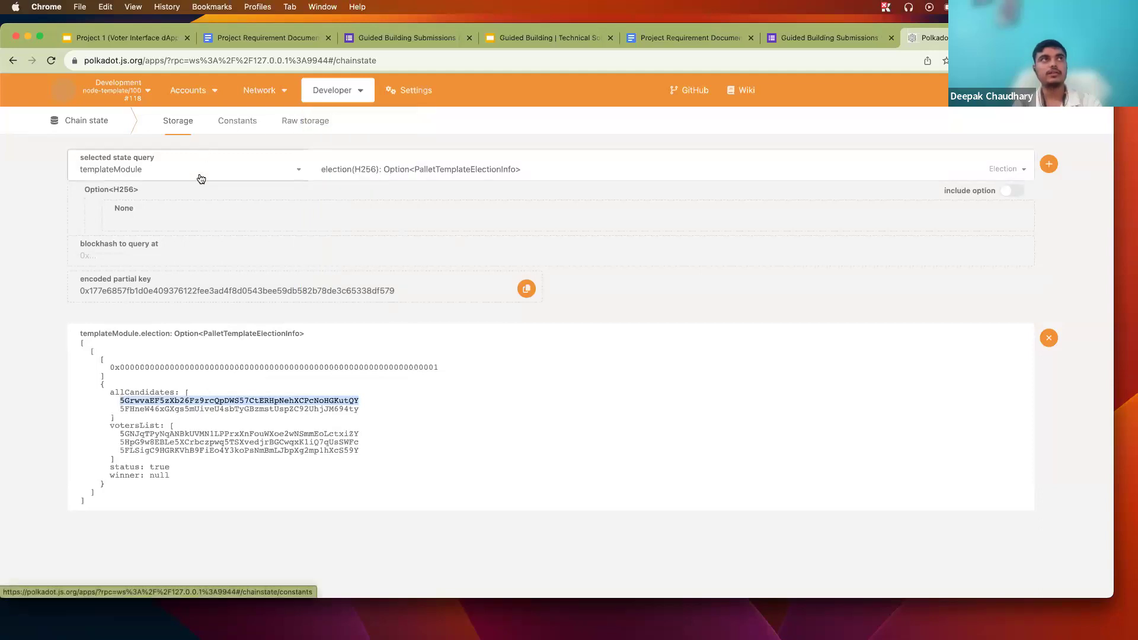
{"action": "left_click", "coordinate": [385, 180]}
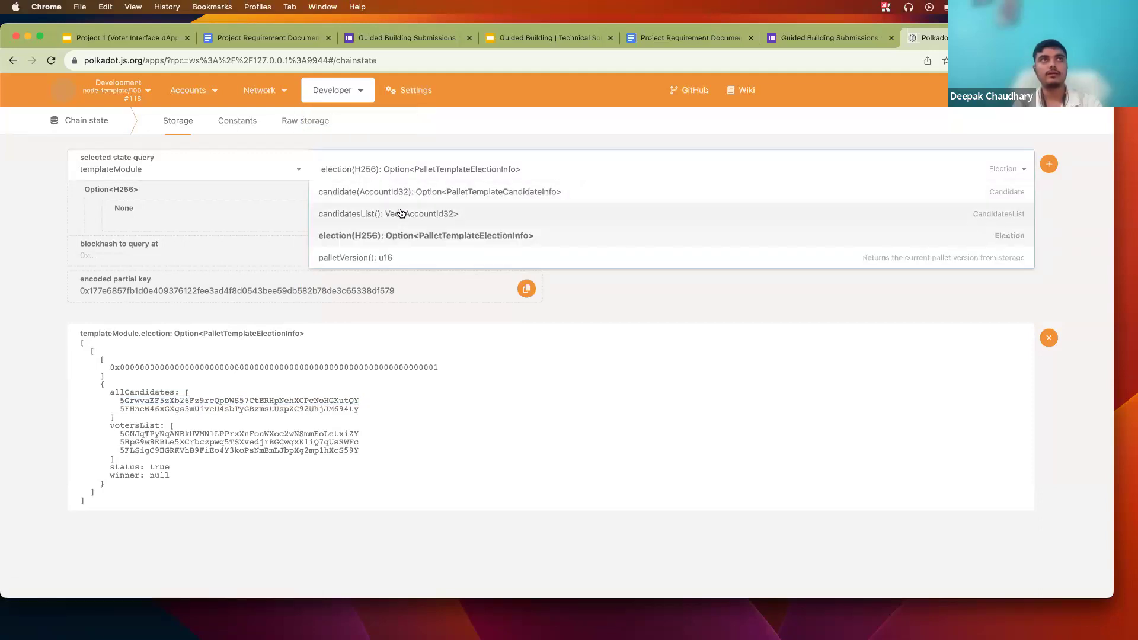
{"action": "left_click", "coordinate": [400, 210]}
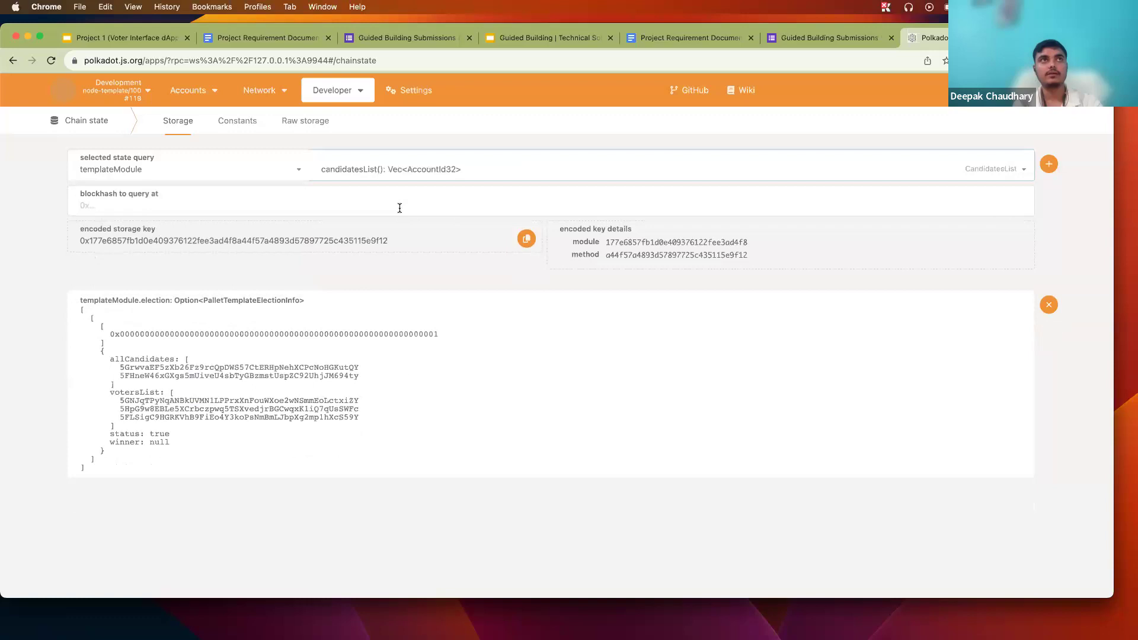
{"action": "left_click", "coordinate": [1048, 167]}
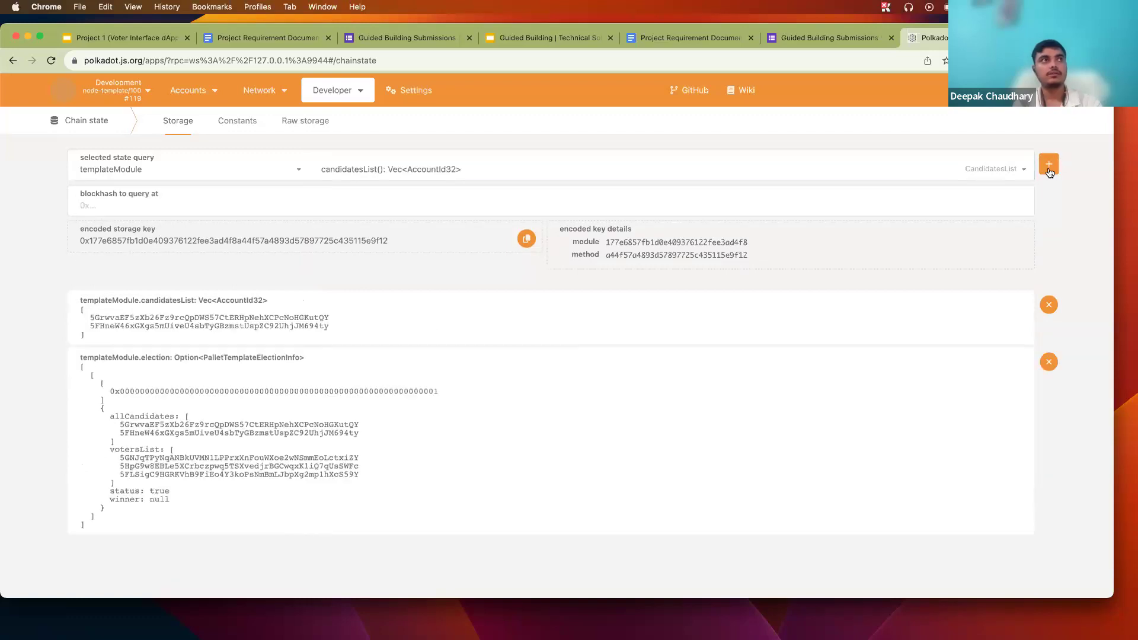
Step: Query the templateModule candidate storage with the account option excluded and review each candidate's aye and naye votes
{"action": "left_click", "coordinate": [491, 172]}
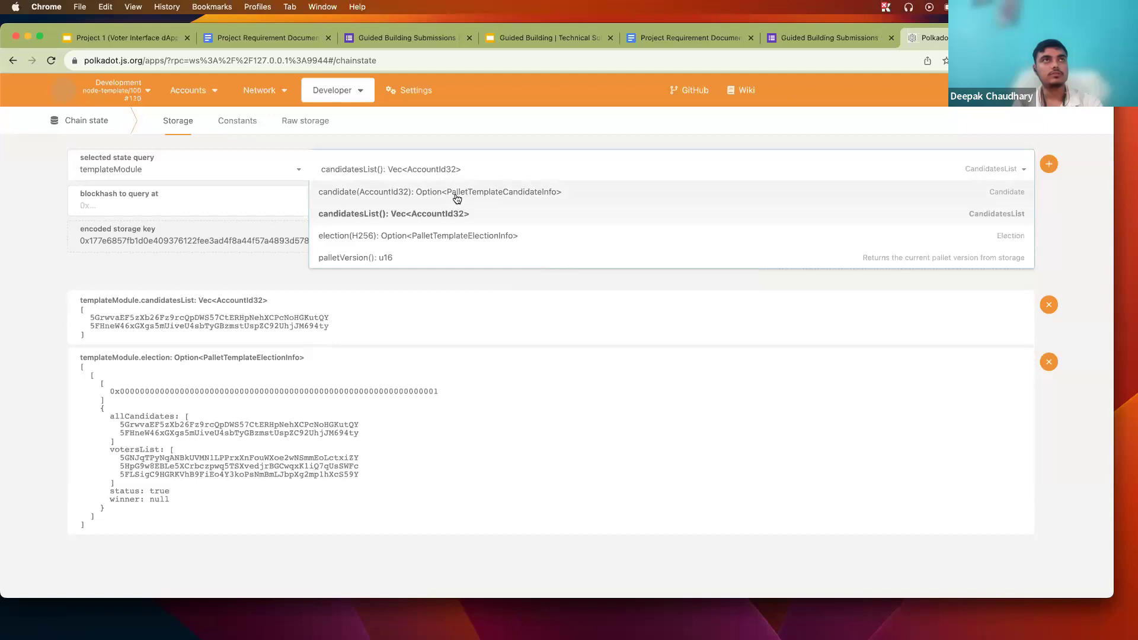
{"action": "left_click", "coordinate": [457, 197]}
{"action": "left_click", "coordinate": [1010, 191]}
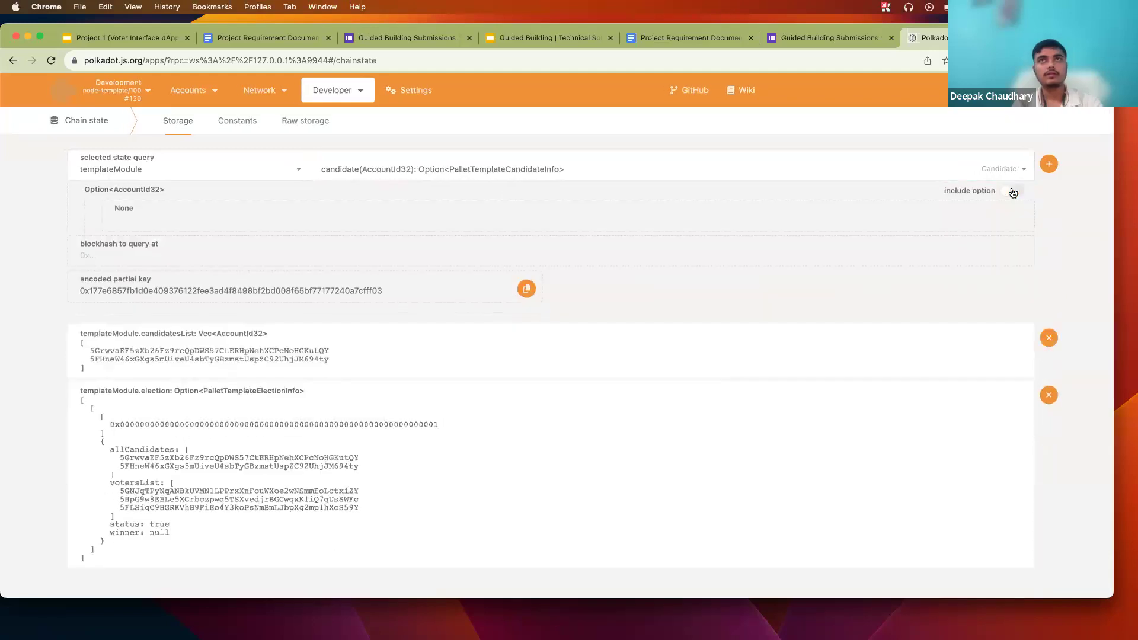
{"action": "left_click", "coordinate": [1048, 174]}
{"action": "scroll", "coordinate": [564, 361], "scroll_direction": "down", "scroll_amount": 5}
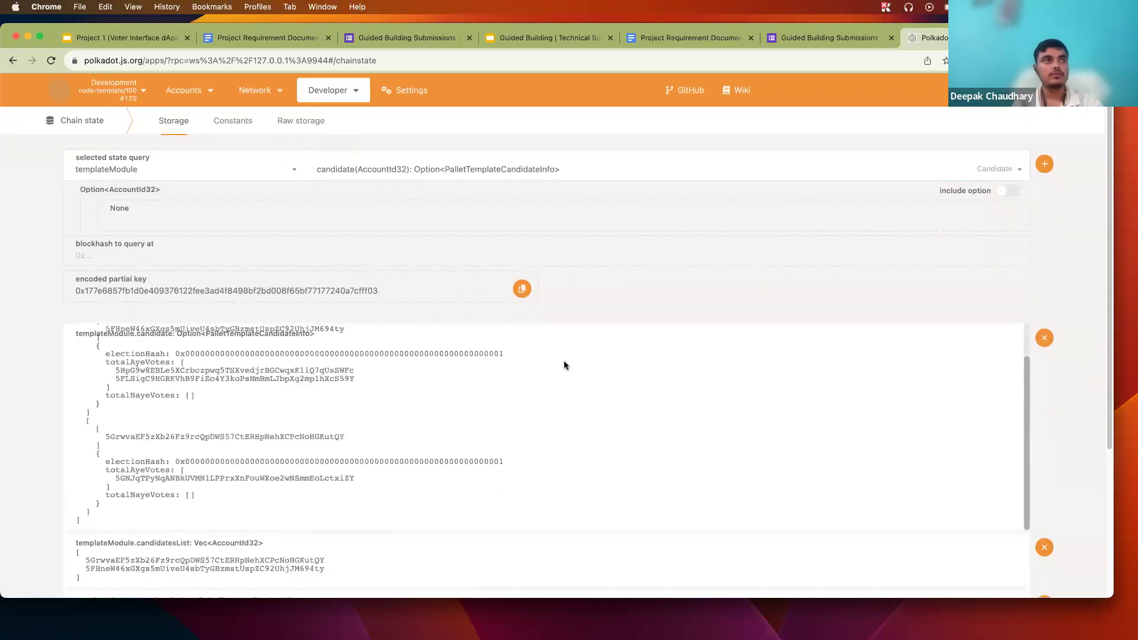
Step: Remove the templateModule election and candidatesList query results, keeping only the candidate result
{"action": "scroll", "coordinate": [563, 363], "scroll_direction": "down", "scroll_amount": 5}
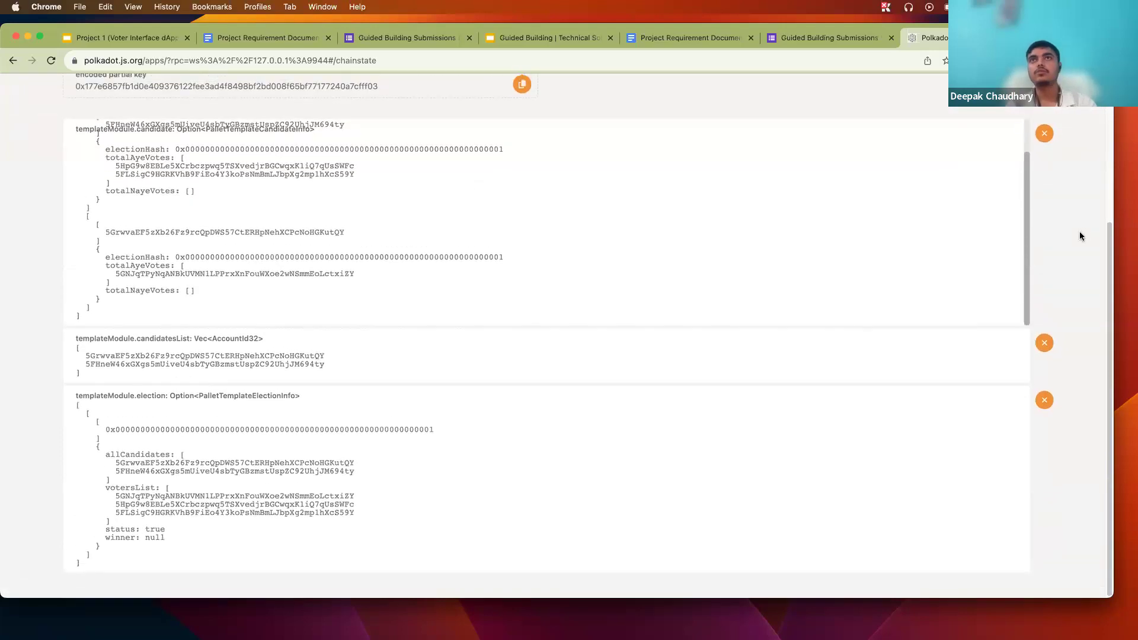
{"action": "left_click", "coordinate": [1044, 400]}
{"action": "left_click", "coordinate": [1044, 532]}
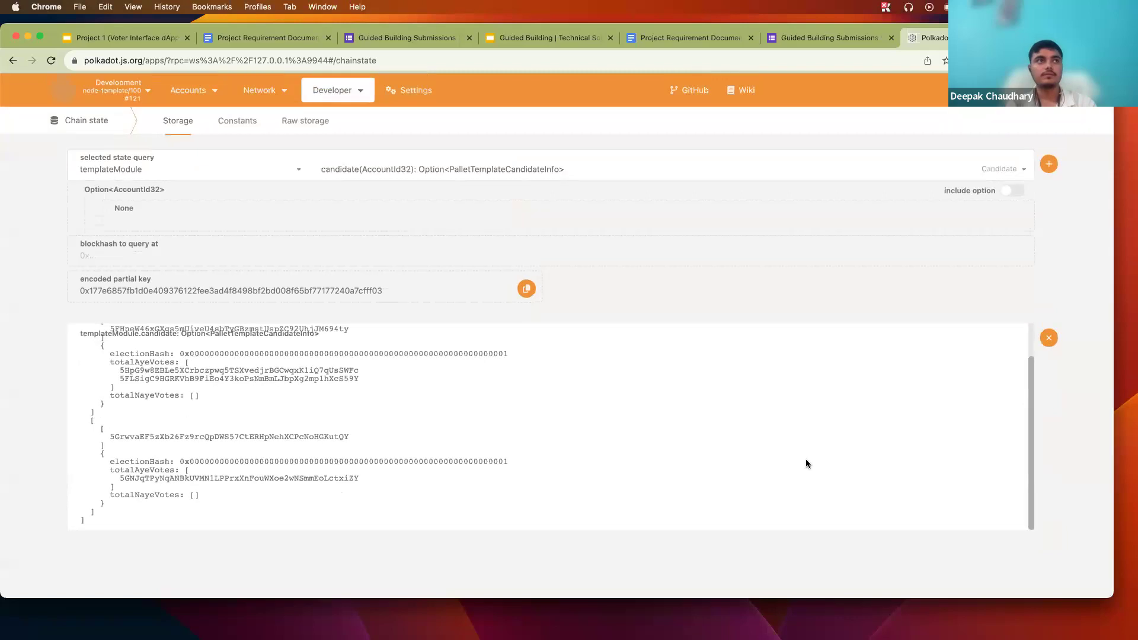
Step: Examine the first candidate's account, election hash and aye-vote accounts in the templateModule candidate query result
{"action": "scroll", "coordinate": [248, 397], "scroll_direction": "down", "scroll_amount": 2}
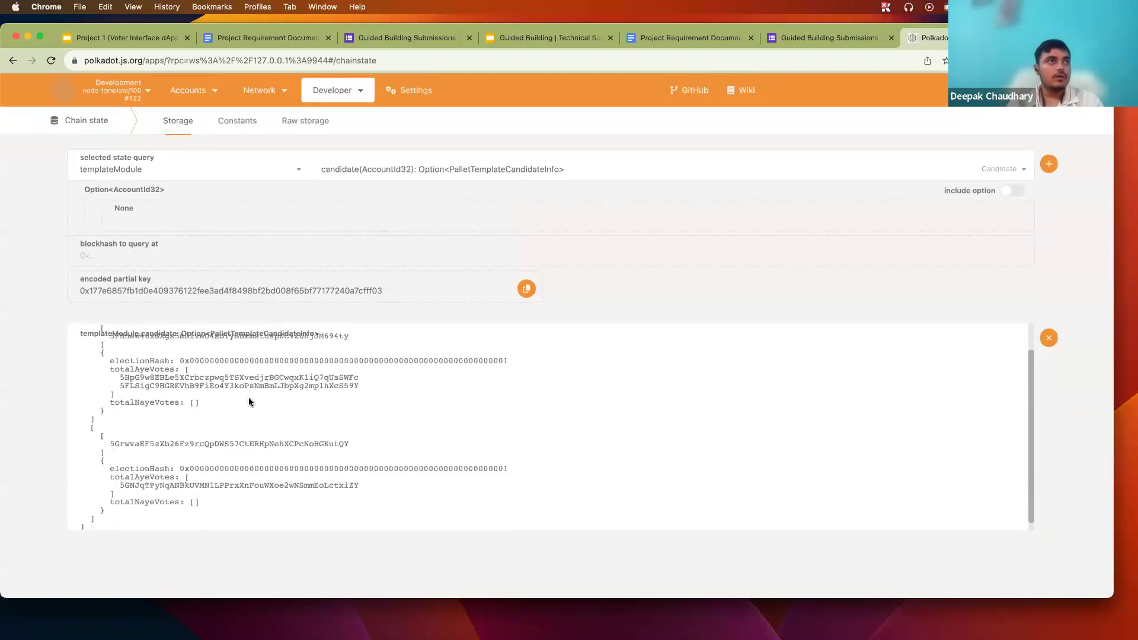
{"action": "scroll", "coordinate": [248, 397], "scroll_direction": "up", "scroll_amount": 2}
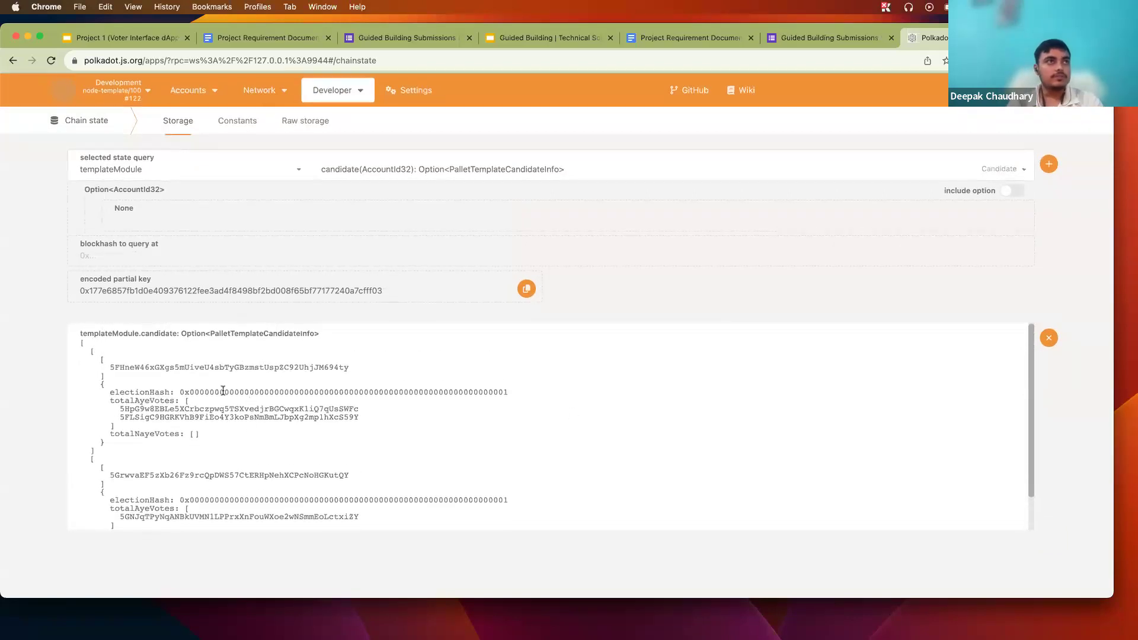
{"action": "double_click", "coordinate": [223, 391]}
{"action": "left_click", "coordinate": [178, 368]}
{"action": "triple_click", "coordinate": [178, 368]}
{"action": "double_click", "coordinate": [178, 368]}
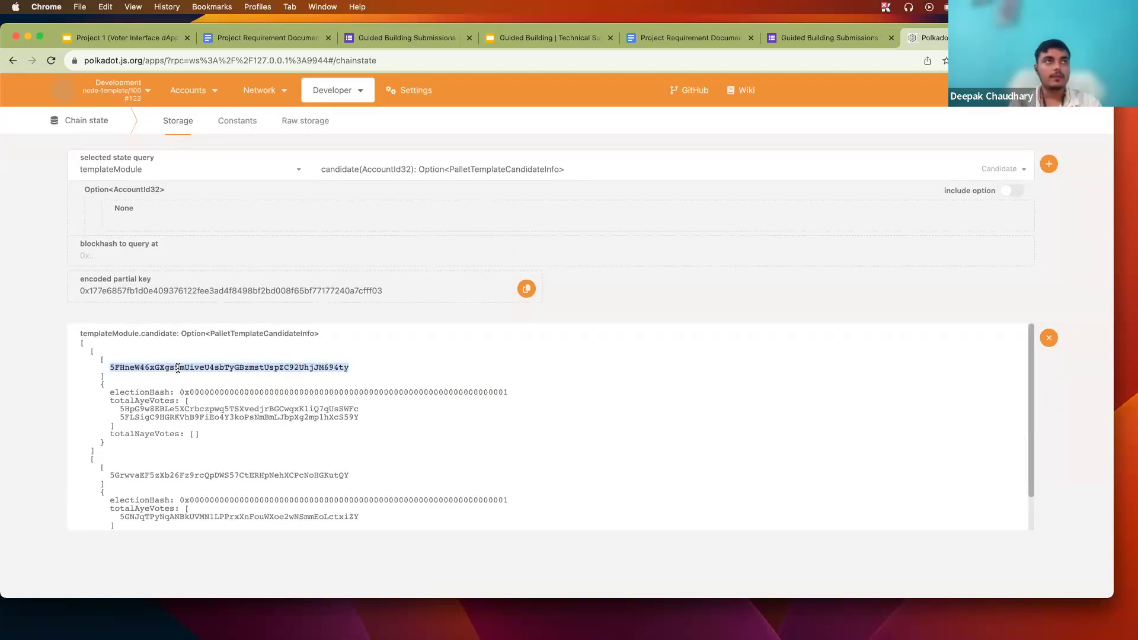
{"action": "double_click", "coordinate": [221, 395]}
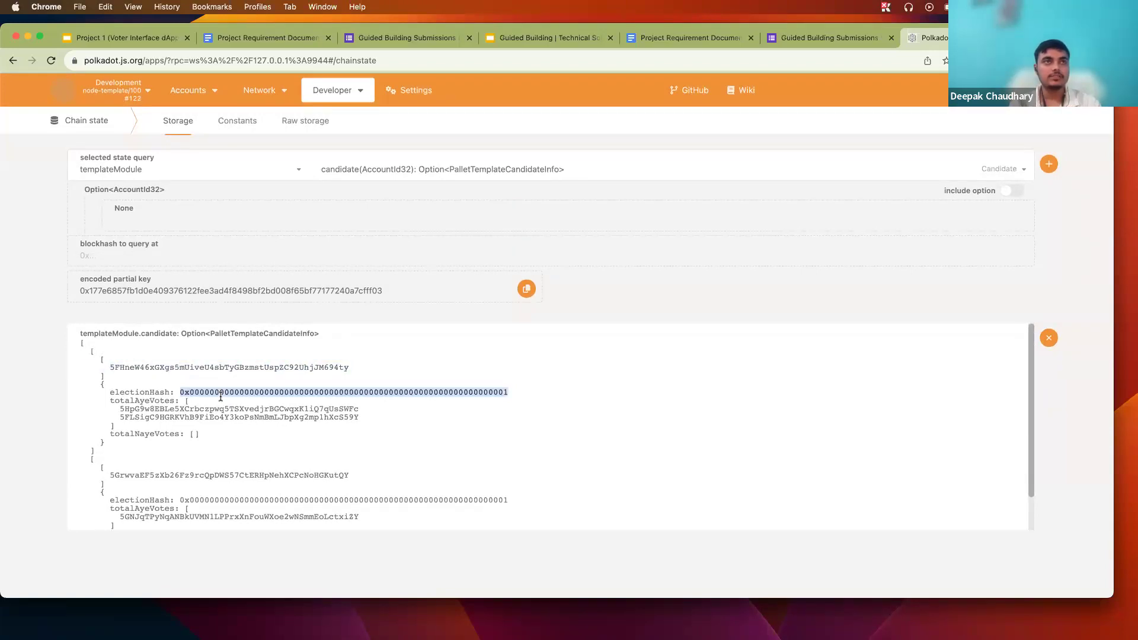
{"action": "double_click", "coordinate": [173, 409]}
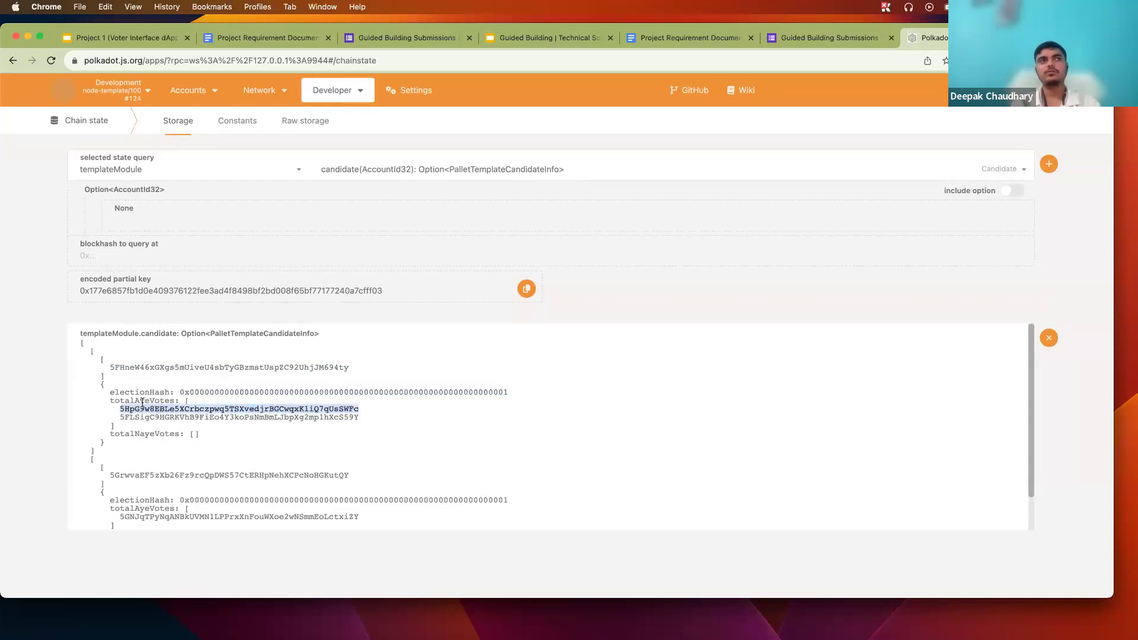
{"action": "left_click", "coordinate": [145, 403]}
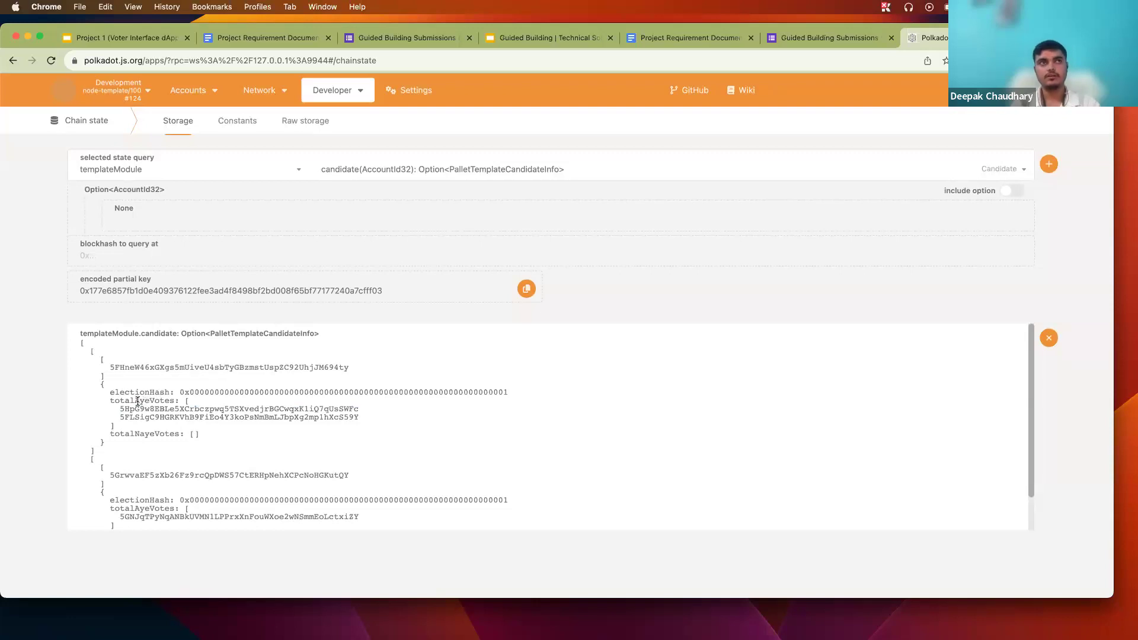
{"action": "double_click", "coordinate": [140, 409]}
{"action": "double_click", "coordinate": [143, 416]}
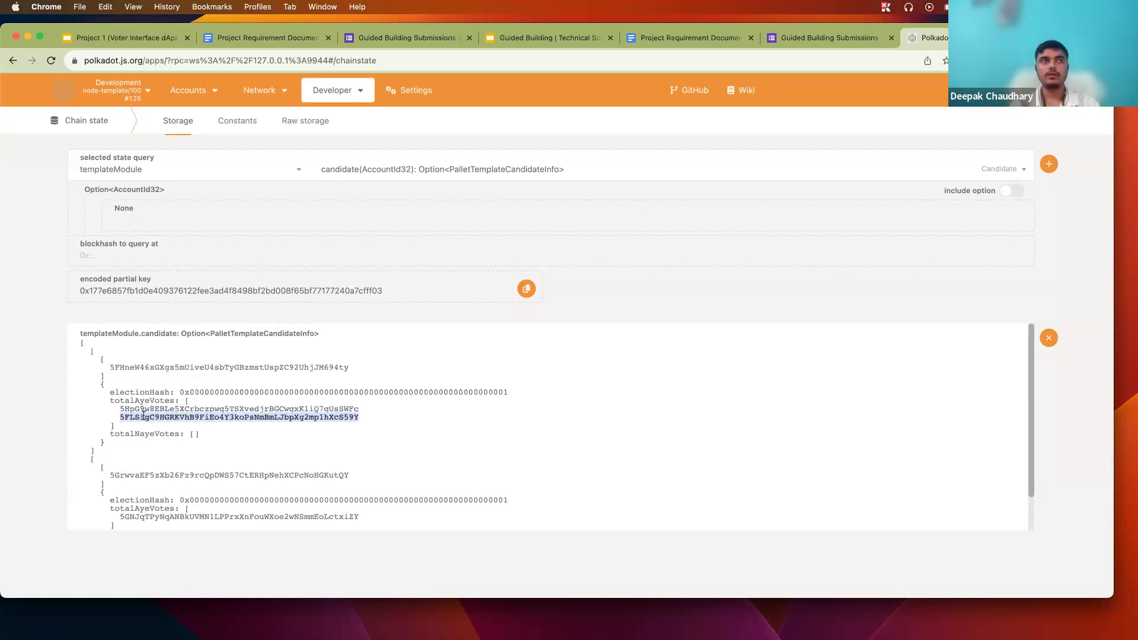
Step: Examine the second candidate's account and aye-vote account in the candidate query result
{"action": "scroll", "coordinate": [166, 430], "scroll_direction": "down", "scroll_amount": 3}
{"action": "left_click", "coordinate": [179, 440]}
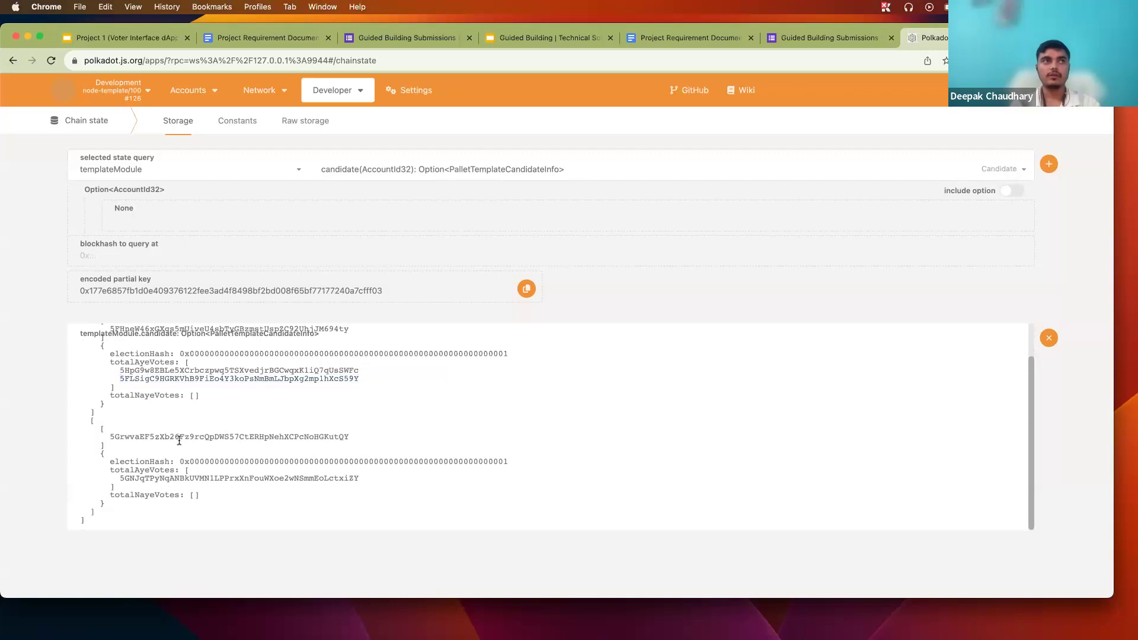
{"action": "double_click", "coordinate": [170, 437]}
{"action": "double_click", "coordinate": [170, 477]}
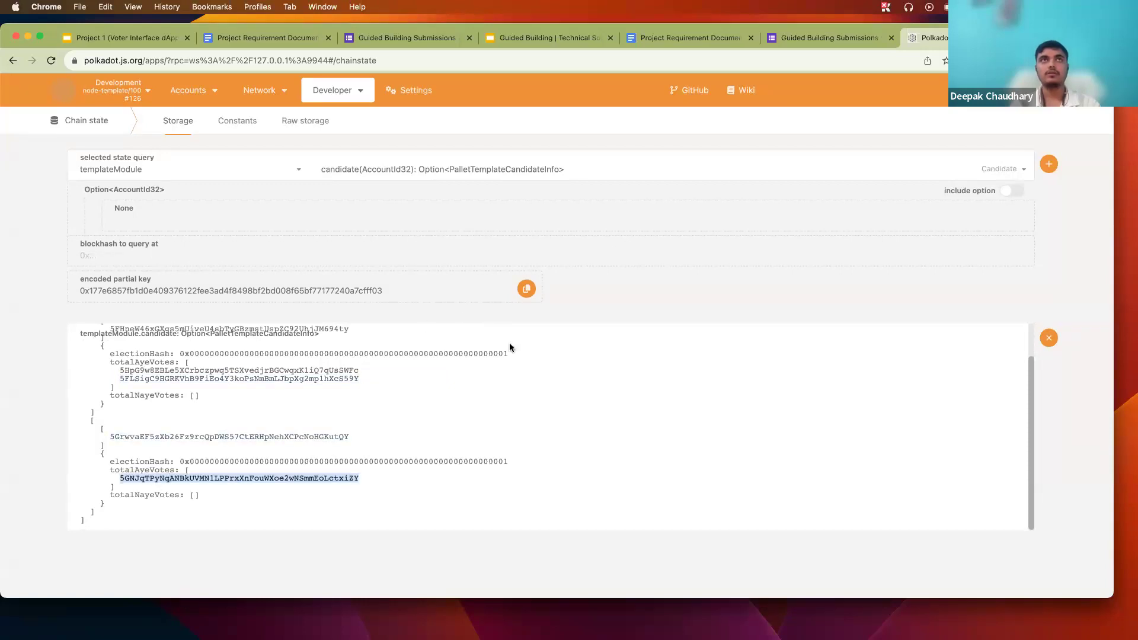
{"action": "scroll", "coordinate": [509, 343], "scroll_direction": "up", "scroll_amount": 1}
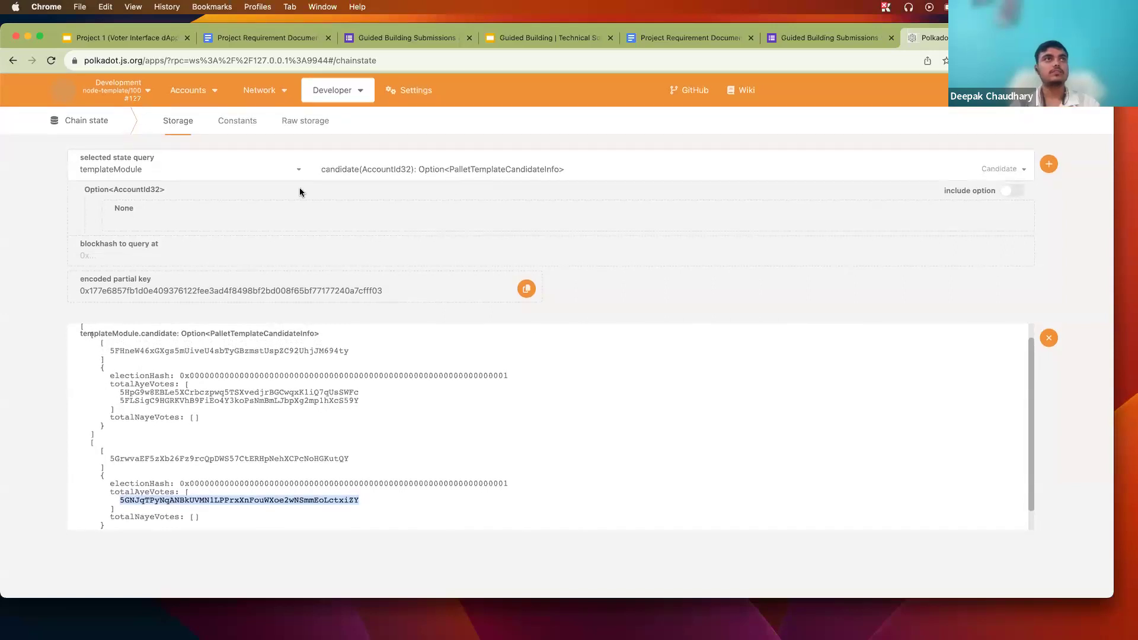
{"action": "mouse_move", "coordinate": [336, 98]}
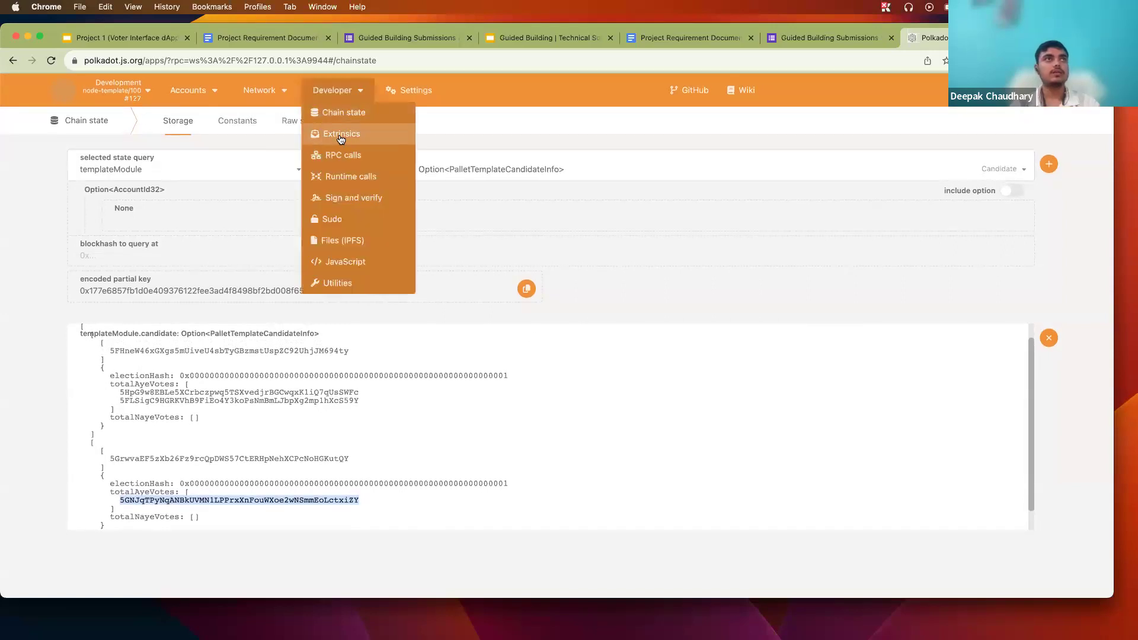
{"action": "left_click", "coordinate": [343, 136]}
{"action": "left_click", "coordinate": [259, 211]}
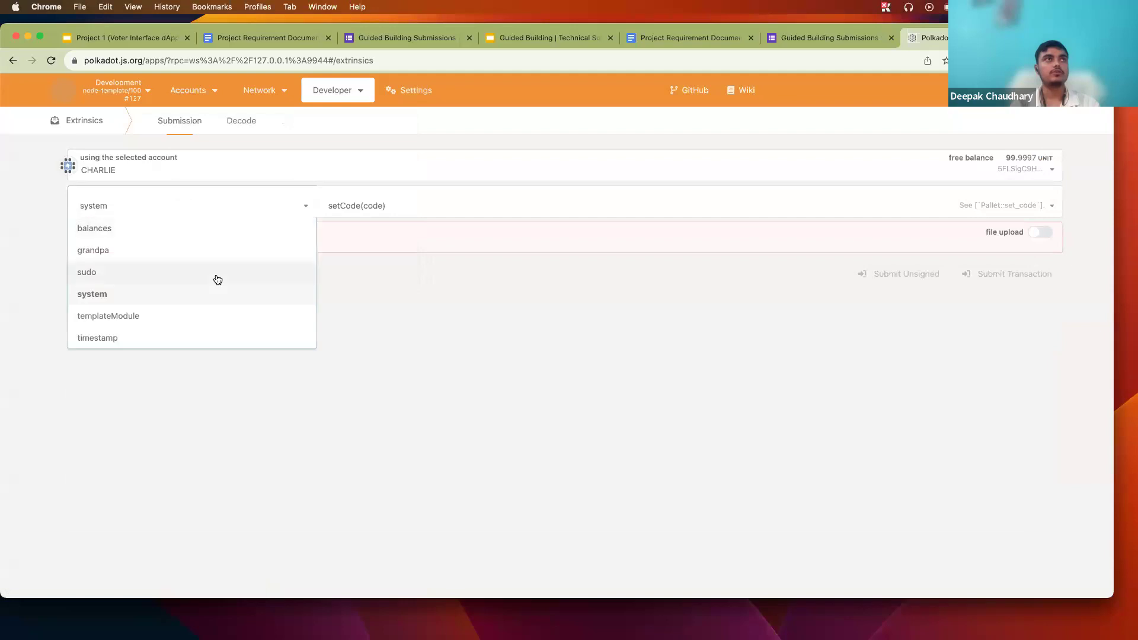
Step: Set up a sudo call to the templateModule stopElection(electionHash) function
{"action": "mouse_move", "coordinate": [350, 101]}
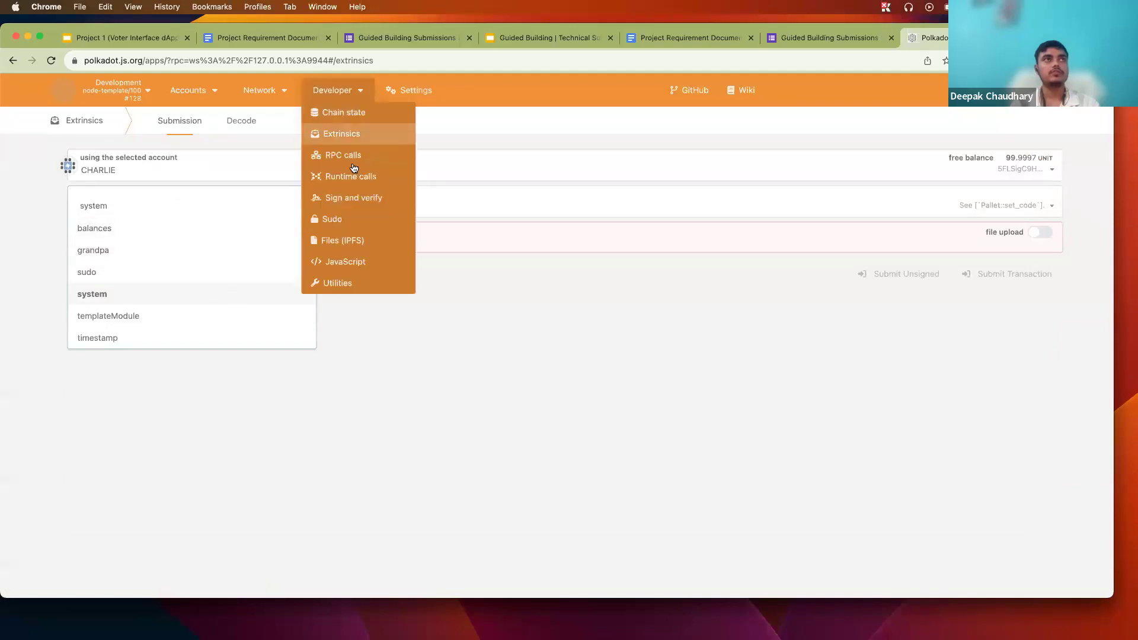
{"action": "left_click", "coordinate": [346, 224]}
{"action": "left_click", "coordinate": [224, 174]}
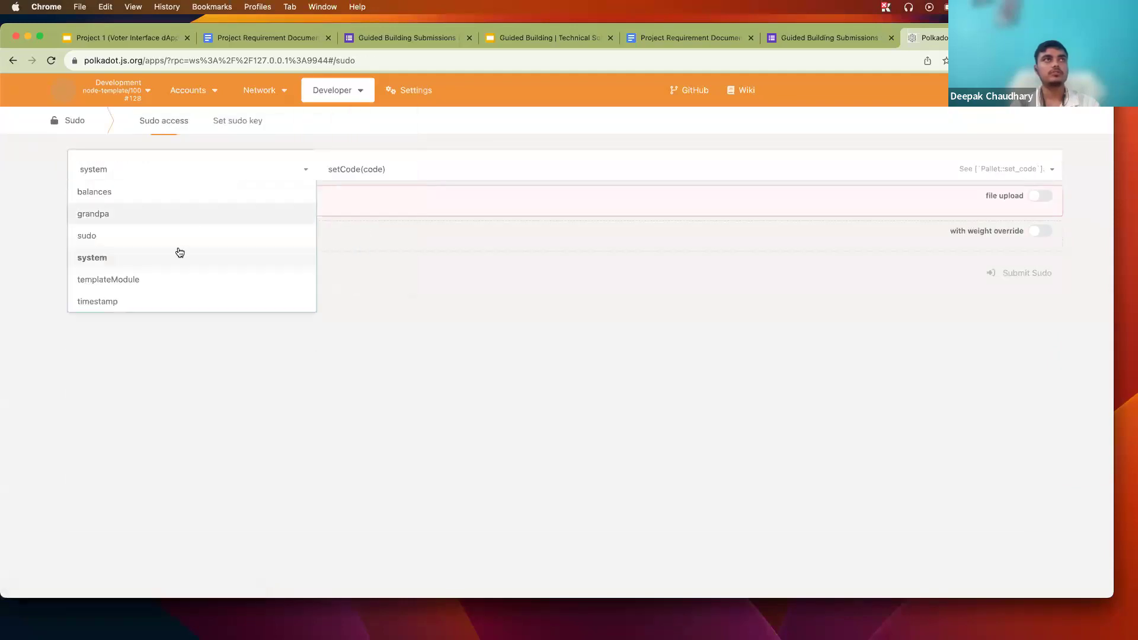
{"action": "left_click", "coordinate": [153, 280]}
{"action": "left_click", "coordinate": [409, 173]}
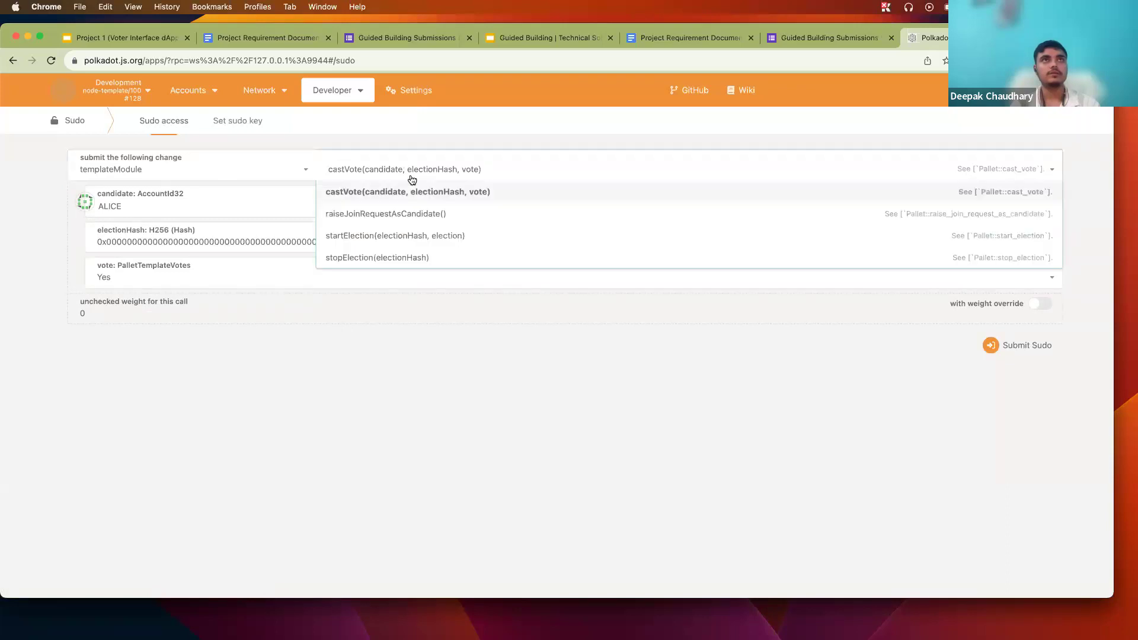
{"action": "left_click", "coordinate": [395, 257]}
Step: Change the final digit of the electionHash to 1, then sign and submit the sudo stopElection transaction from the ALICE account
{"action": "left_click", "coordinate": [486, 200]}
{"action": "key", "text": "BackSpace"}
{"action": "type", "text": "1"}
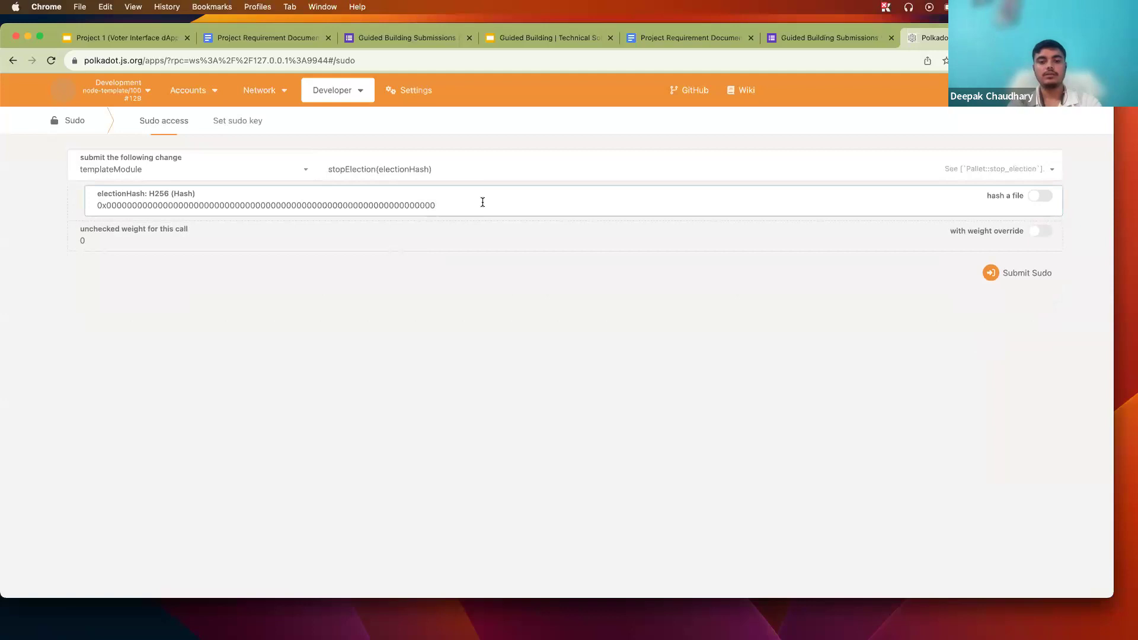
{"action": "left_click", "coordinate": [1016, 273]}
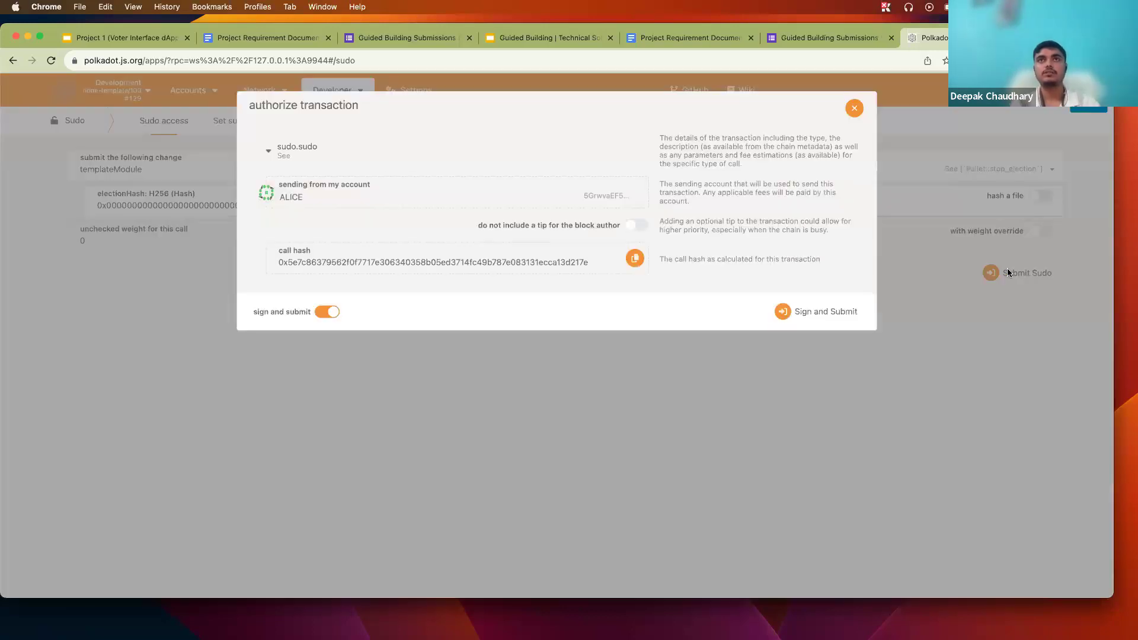
{"action": "left_click", "coordinate": [813, 310]}
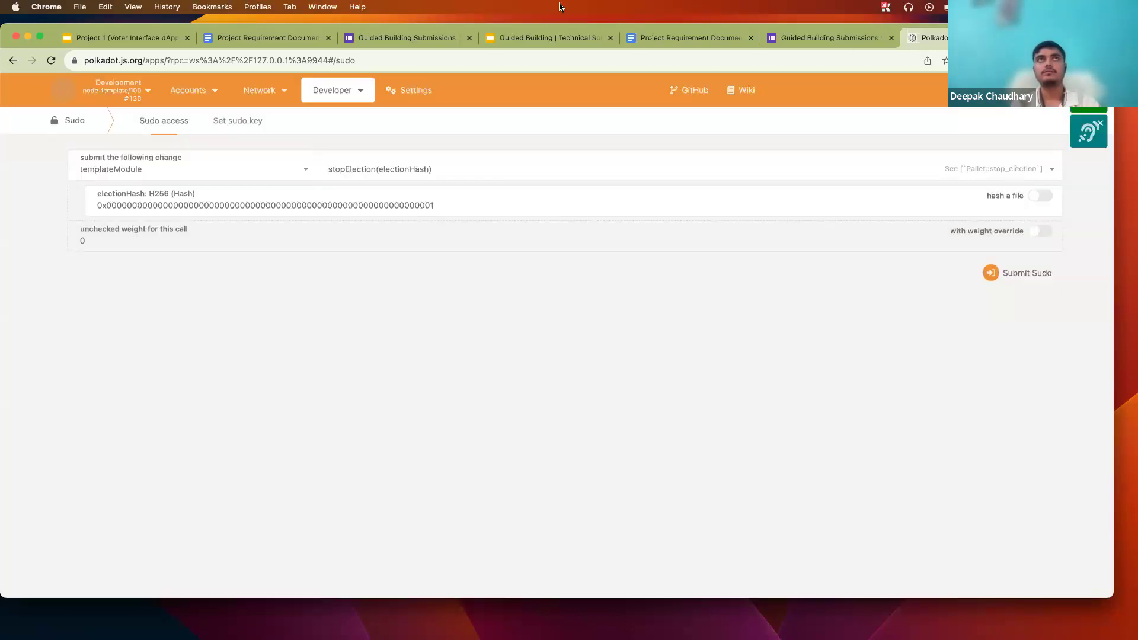
Step: Open the network explorer and expand the templateModule.Winner event among the recent events
{"action": "mouse_move", "coordinate": [284, 101]}
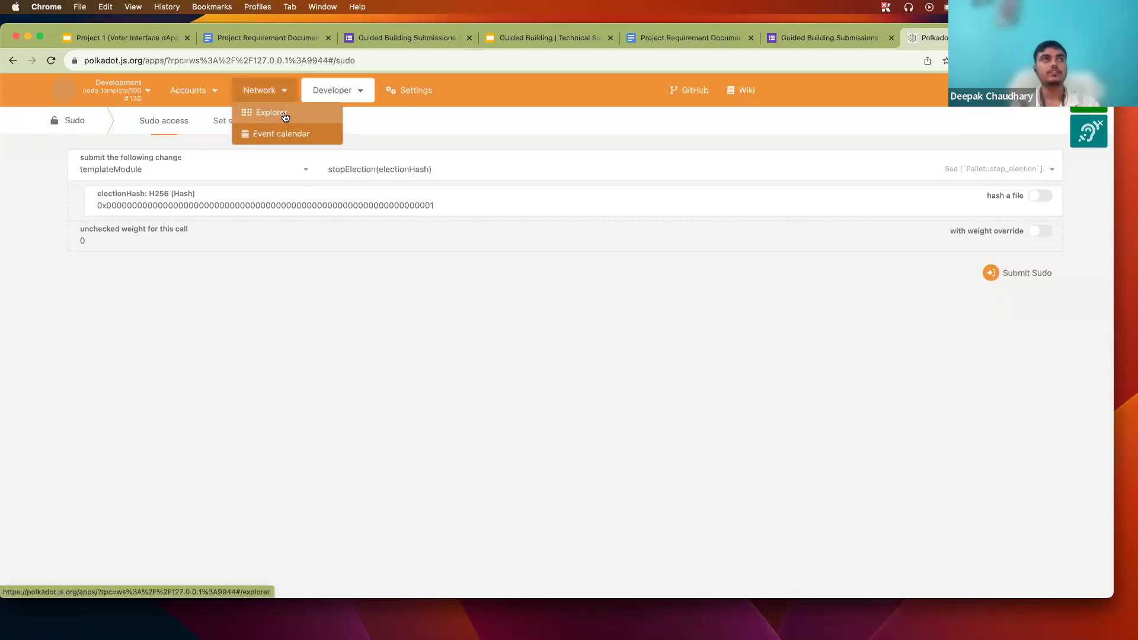
{"action": "left_click", "coordinate": [285, 116]}
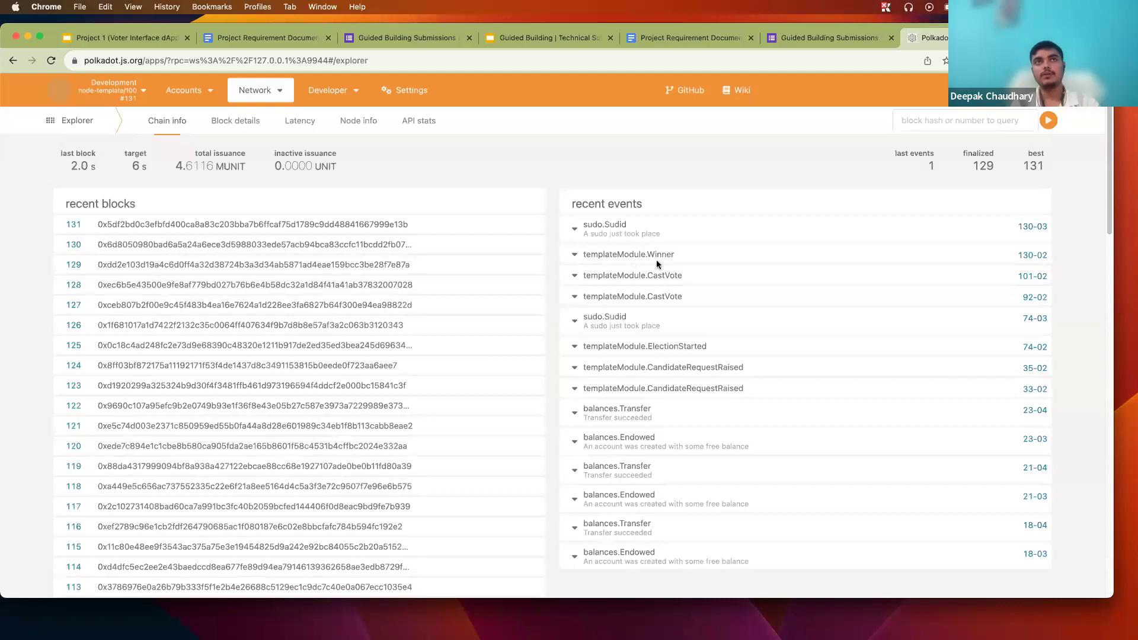
{"action": "left_click", "coordinate": [631, 256]}
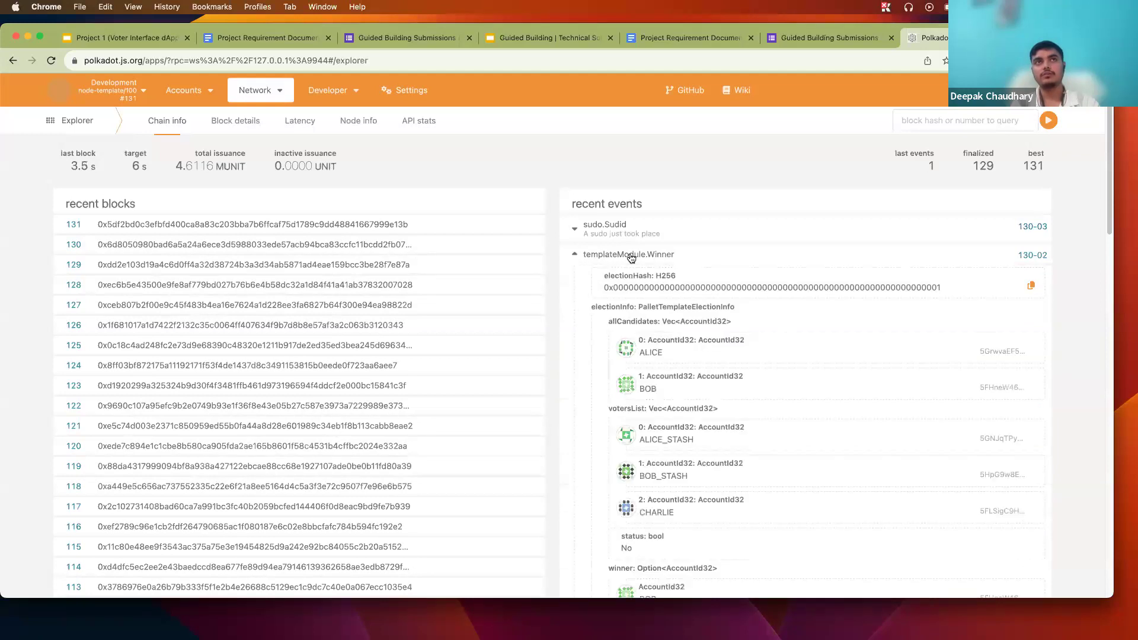
{"action": "scroll", "coordinate": [557, 264], "scroll_direction": "down", "scroll_amount": 3}
{"action": "scroll", "coordinate": [556, 265], "scroll_direction": "down", "scroll_amount": 1}
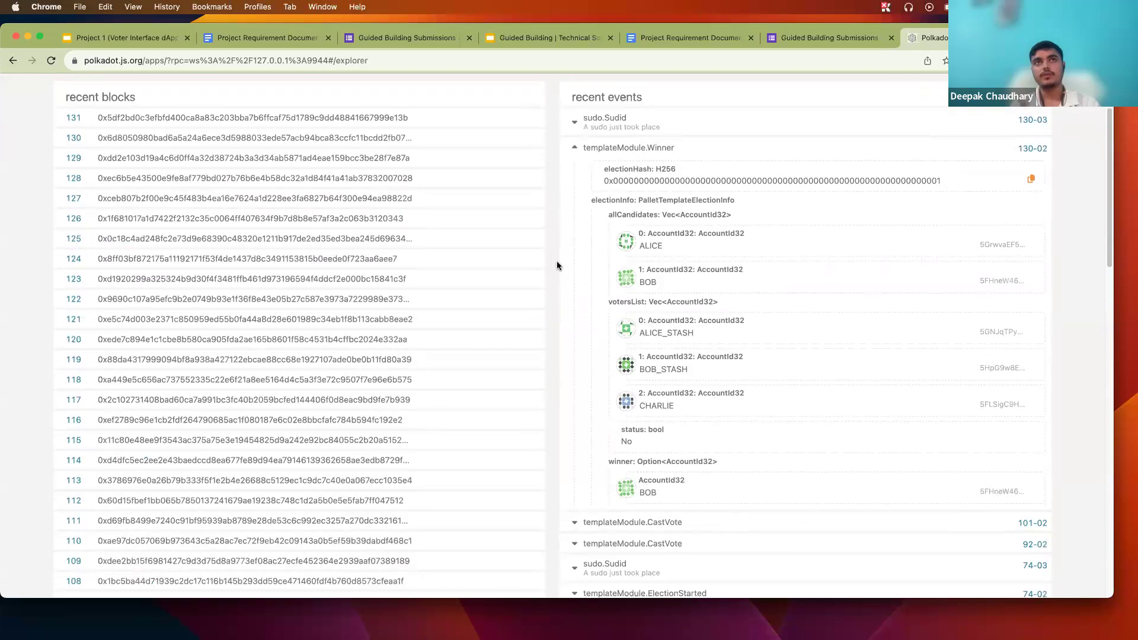
Step: Examine the allCandidates, votersList and status fields in the Winner event details
{"action": "double_click", "coordinate": [630, 202]}
{"action": "double_click", "coordinate": [631, 290]}
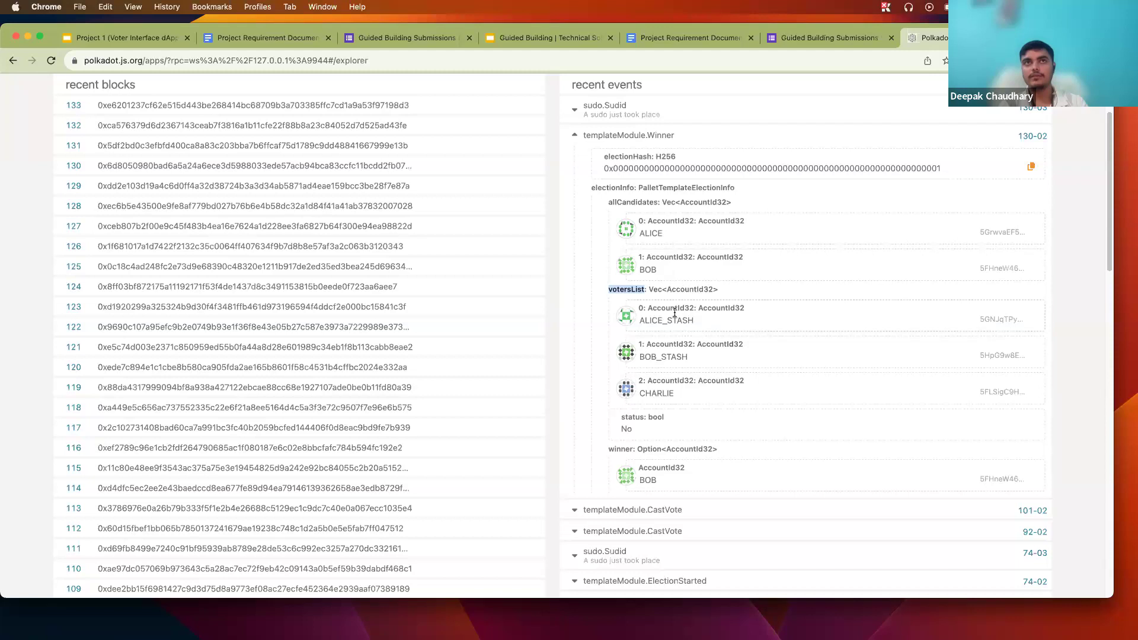
{"action": "scroll", "coordinate": [674, 312], "scroll_direction": "down", "scroll_amount": 3}
{"action": "double_click", "coordinate": [634, 343]}
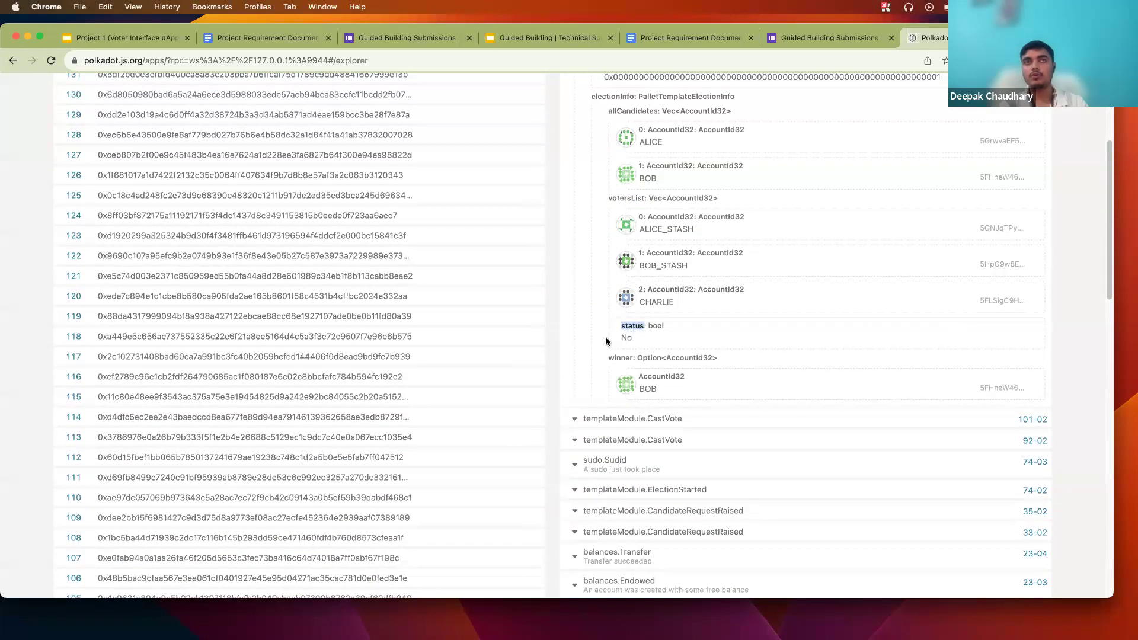
{"action": "left_click", "coordinate": [570, 336]}
{"action": "scroll", "coordinate": [571, 337], "scroll_direction": "up", "scroll_amount": 5}
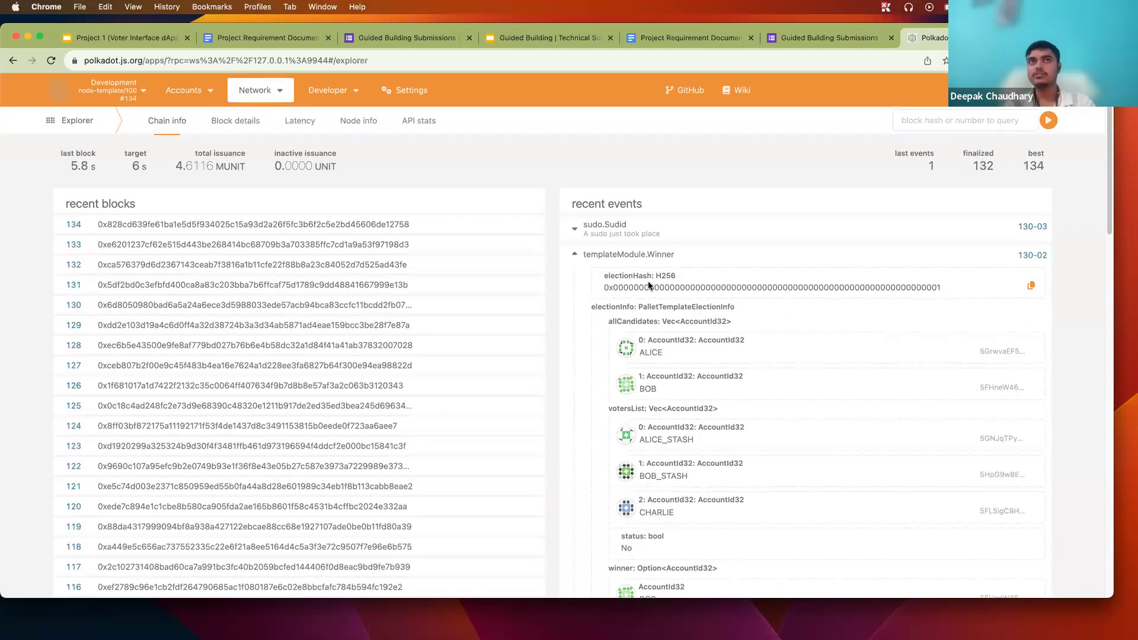
{"action": "scroll", "coordinate": [649, 280], "scroll_direction": "down", "scroll_amount": 6}
{"action": "scroll", "coordinate": [634, 253], "scroll_direction": "up", "scroll_amount": 3}
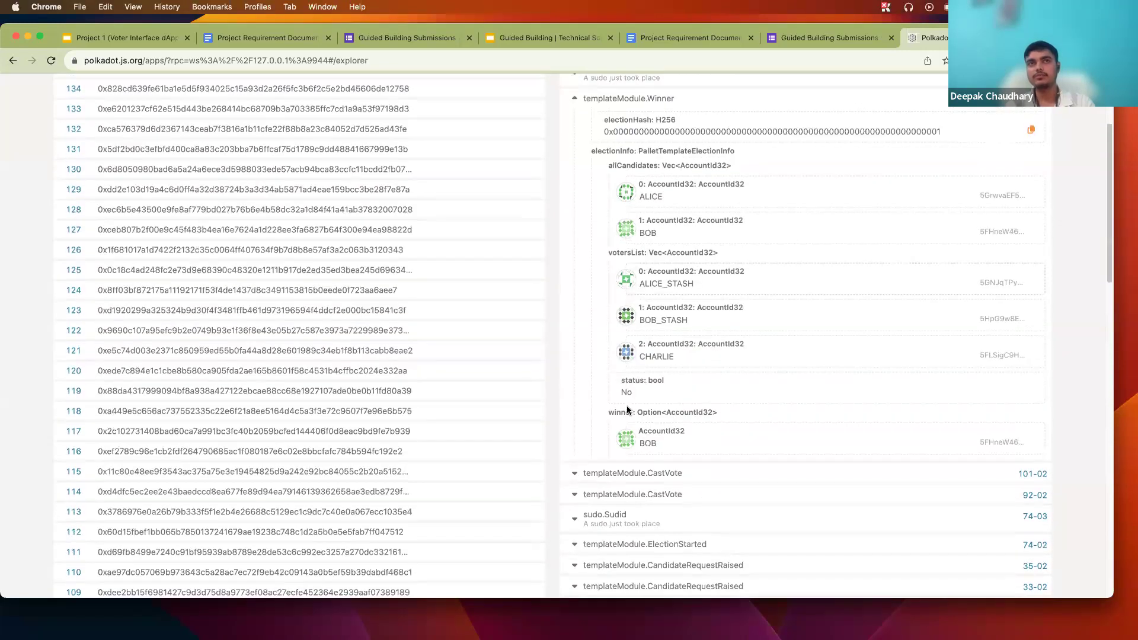
Step: Check the election hash, status value and winner account in the templateModule.Winner event
{"action": "double_click", "coordinate": [692, 127]}
{"action": "scroll", "coordinate": [692, 127], "scroll_direction": "down", "scroll_amount": 1}
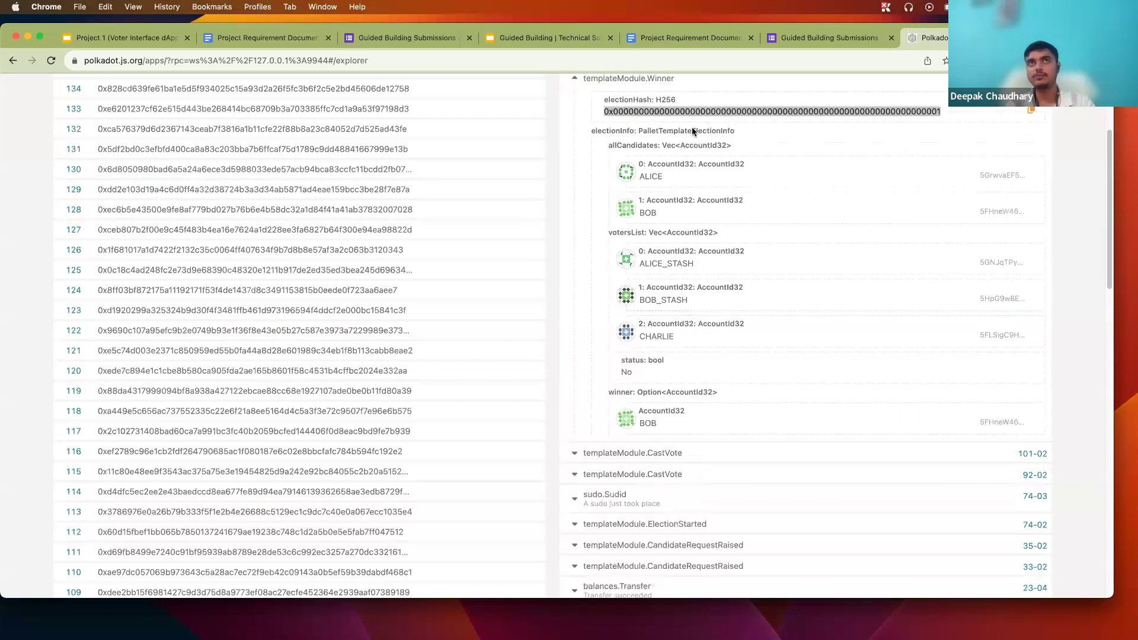
{"action": "left_click", "coordinate": [556, 158]}
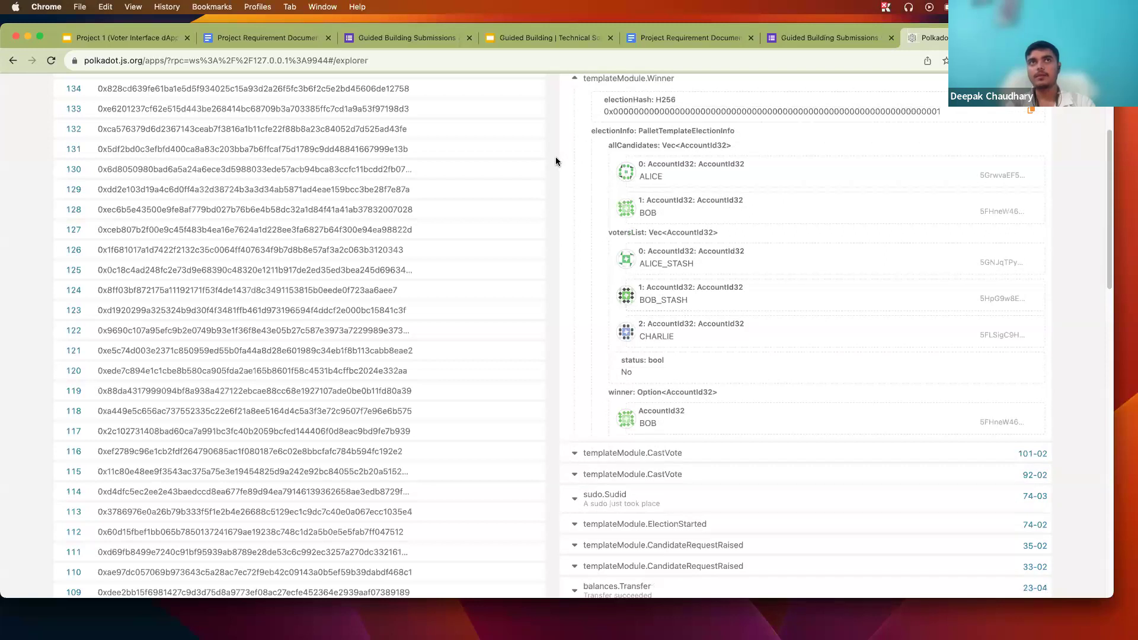
{"action": "scroll", "coordinate": [629, 367], "scroll_direction": "down", "scroll_amount": 1}
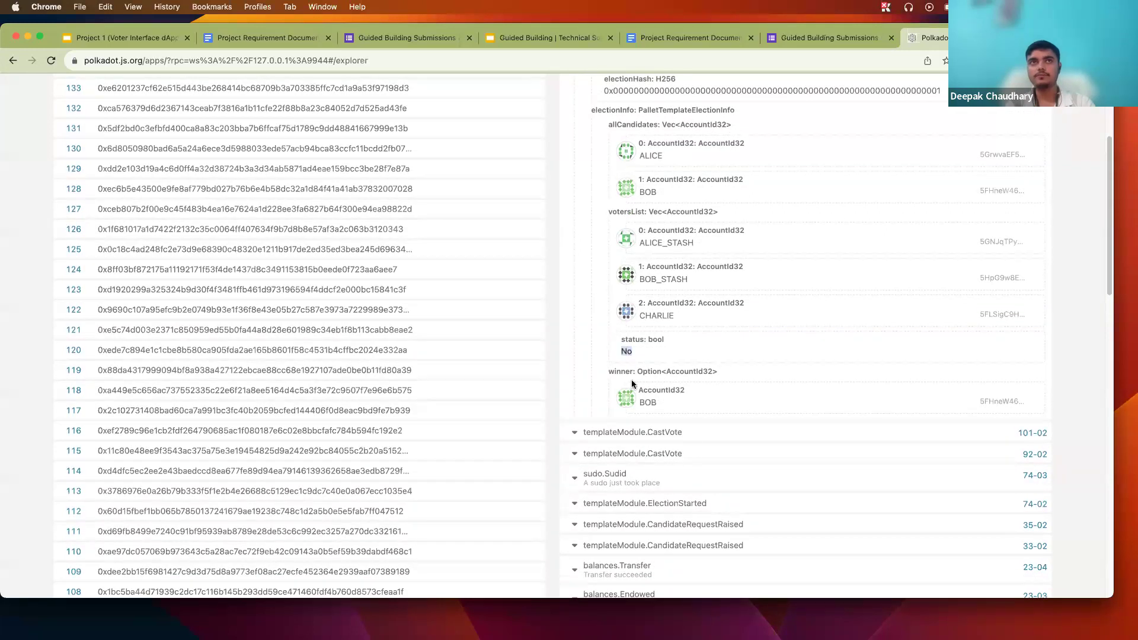
{"action": "left_click", "coordinate": [613, 369]}
{"action": "scroll", "coordinate": [652, 403], "scroll_direction": "down", "scroll_amount": 1}
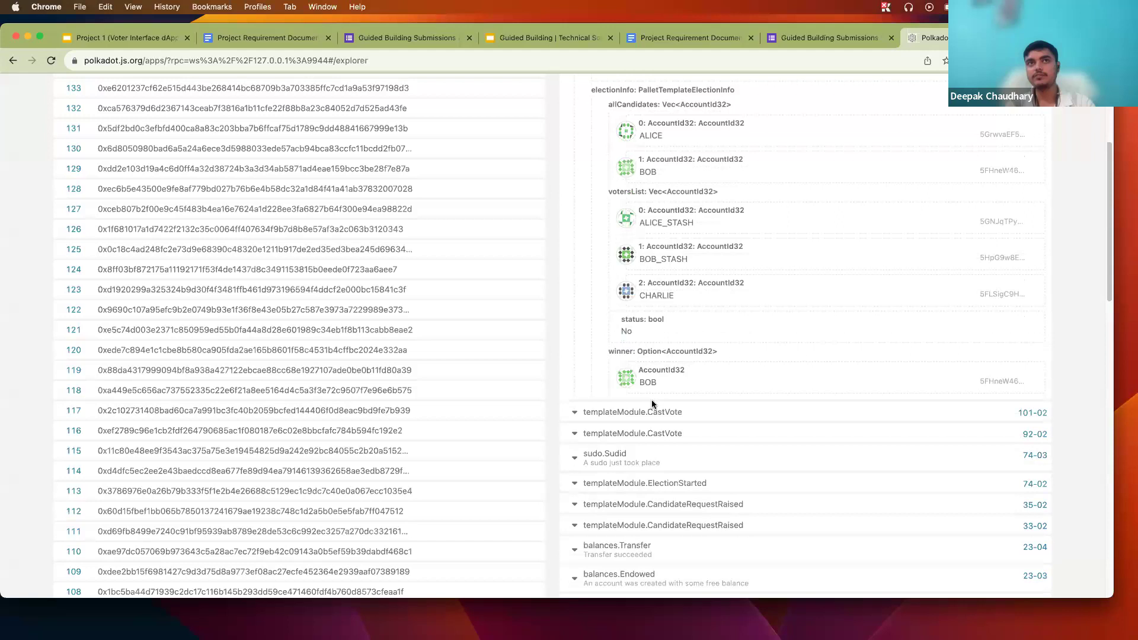
{"action": "double_click", "coordinate": [646, 381]}
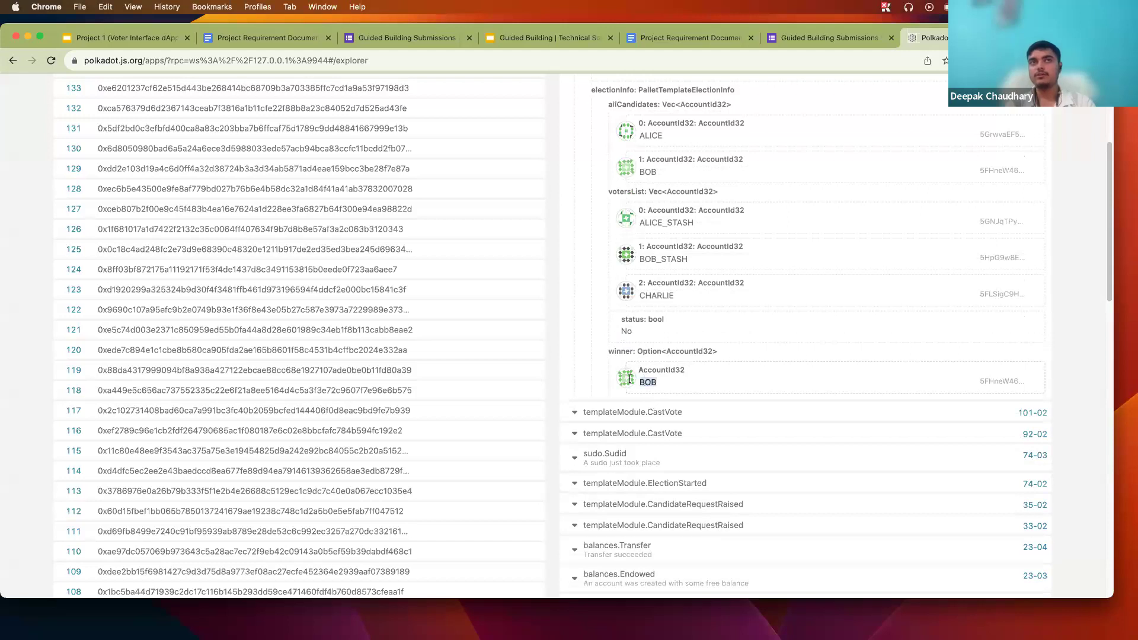
{"action": "left_click", "coordinate": [566, 367]}
{"action": "scroll", "coordinate": [567, 368], "scroll_direction": "up", "scroll_amount": 1}
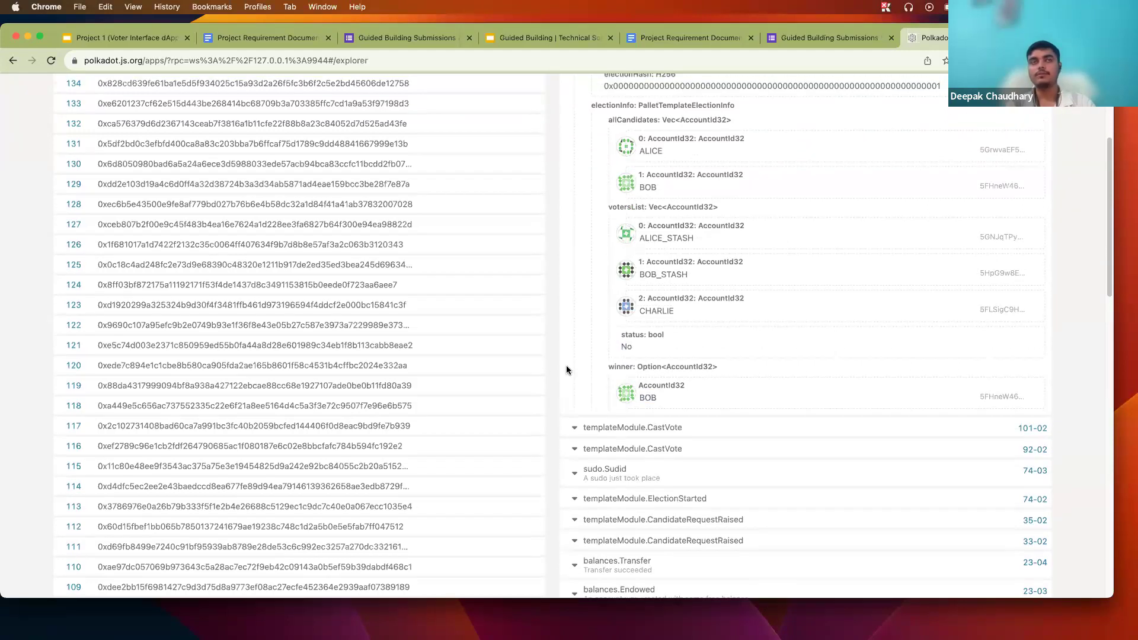
{"action": "scroll", "coordinate": [567, 369], "scroll_direction": "up", "scroll_amount": 5}
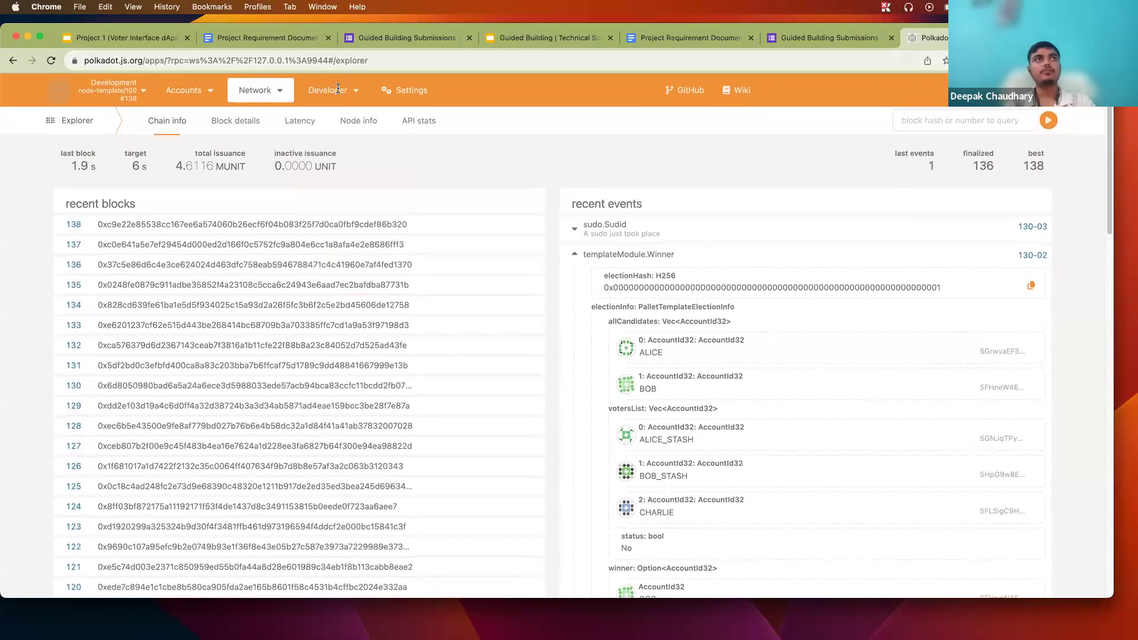
Step: Query the templateModule election(H256) storage in Chain state with the hash option excluded to list all elections
{"action": "left_click", "coordinate": [342, 112]}
{"action": "left_click", "coordinate": [211, 178]}
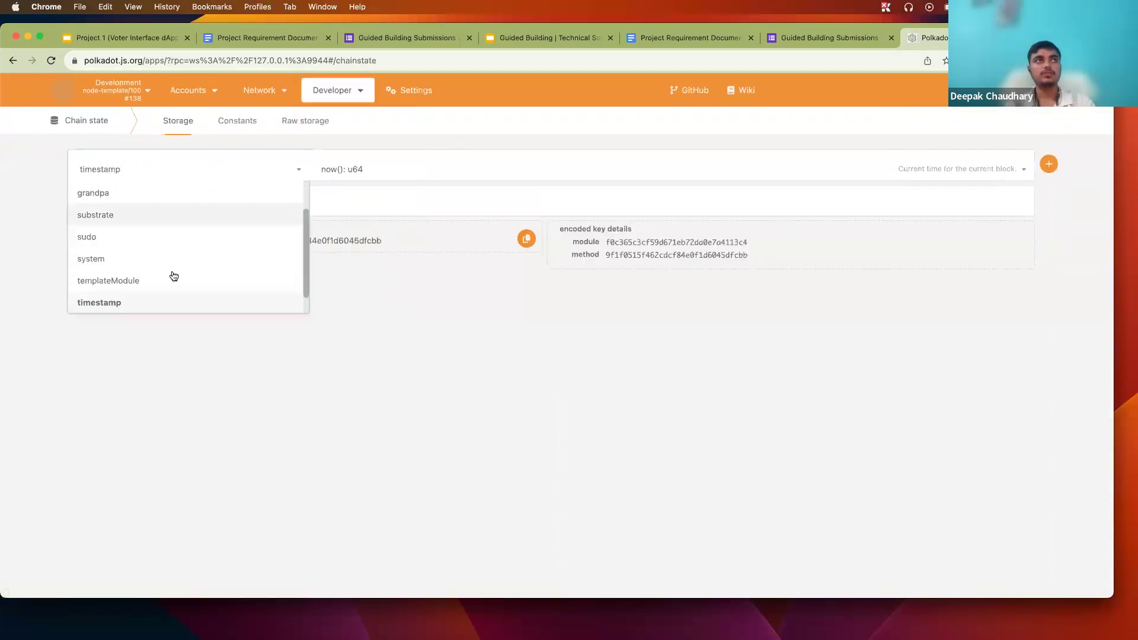
{"action": "left_click", "coordinate": [171, 281]}
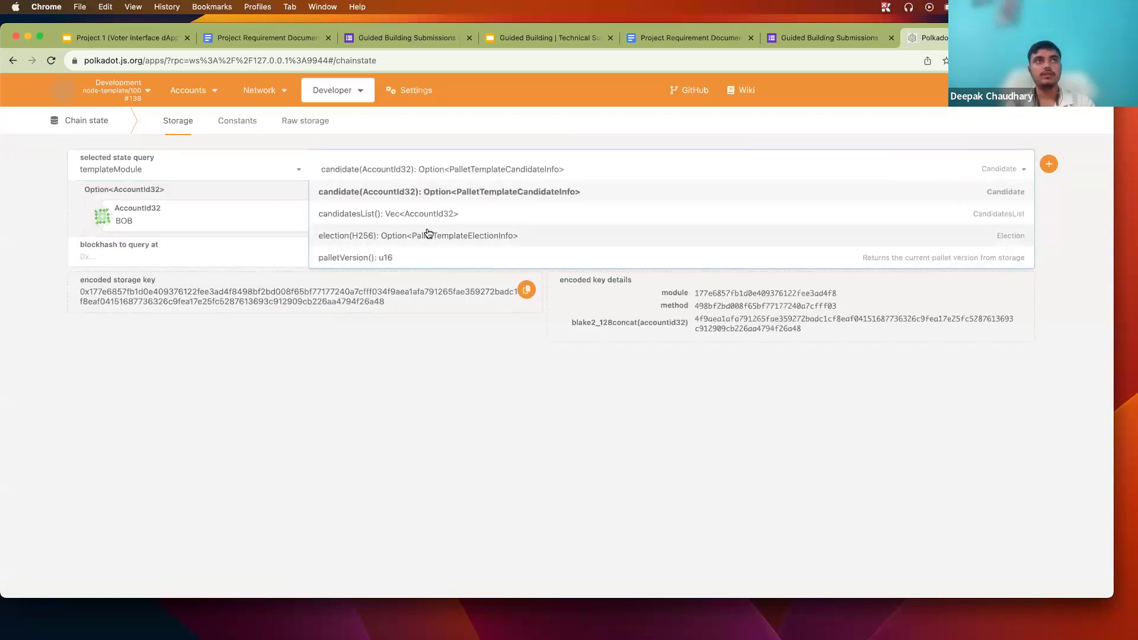
{"action": "left_click", "coordinate": [428, 237]}
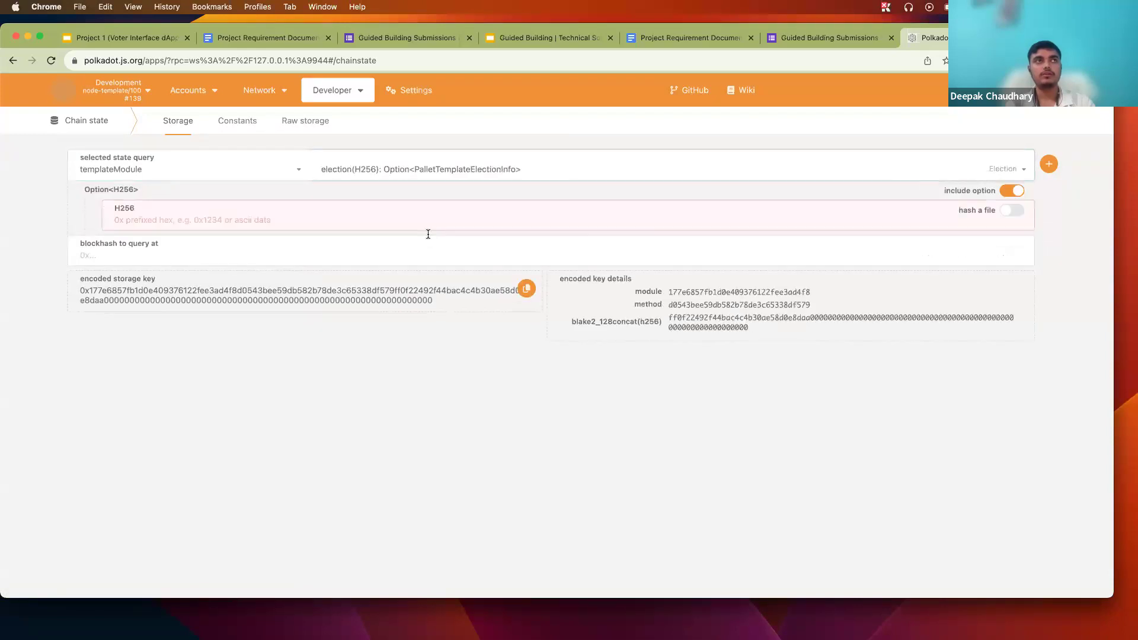
{"action": "left_click", "coordinate": [1010, 190]}
{"action": "left_click", "coordinate": [1049, 164]}
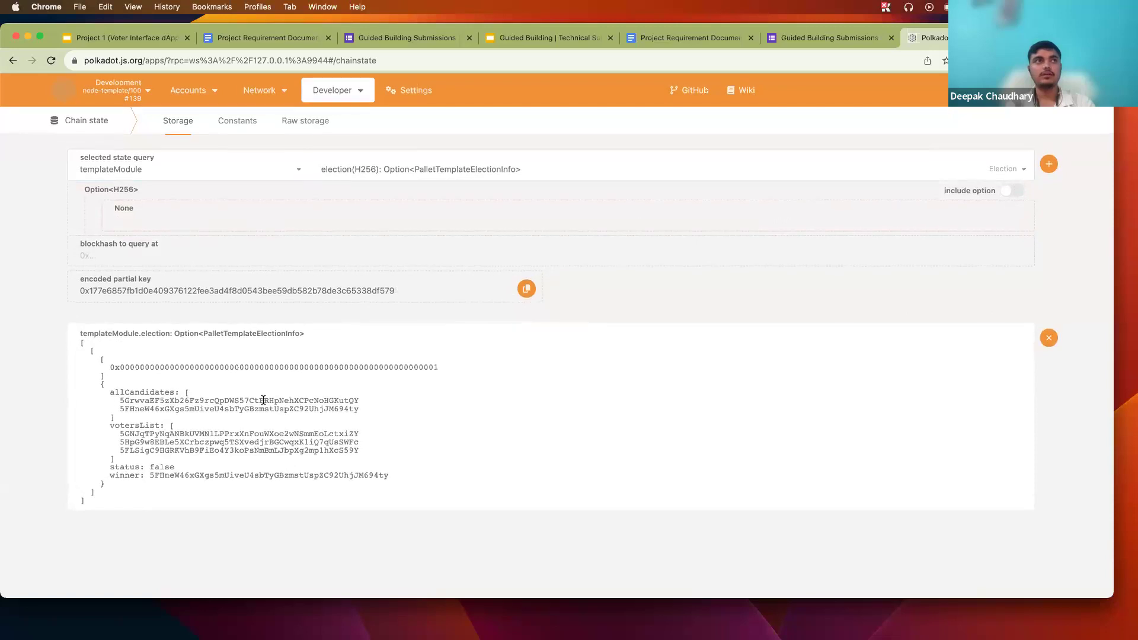
Step: Check the election hash and the winner account in the returned election record
{"action": "double_click", "coordinate": [209, 368]}
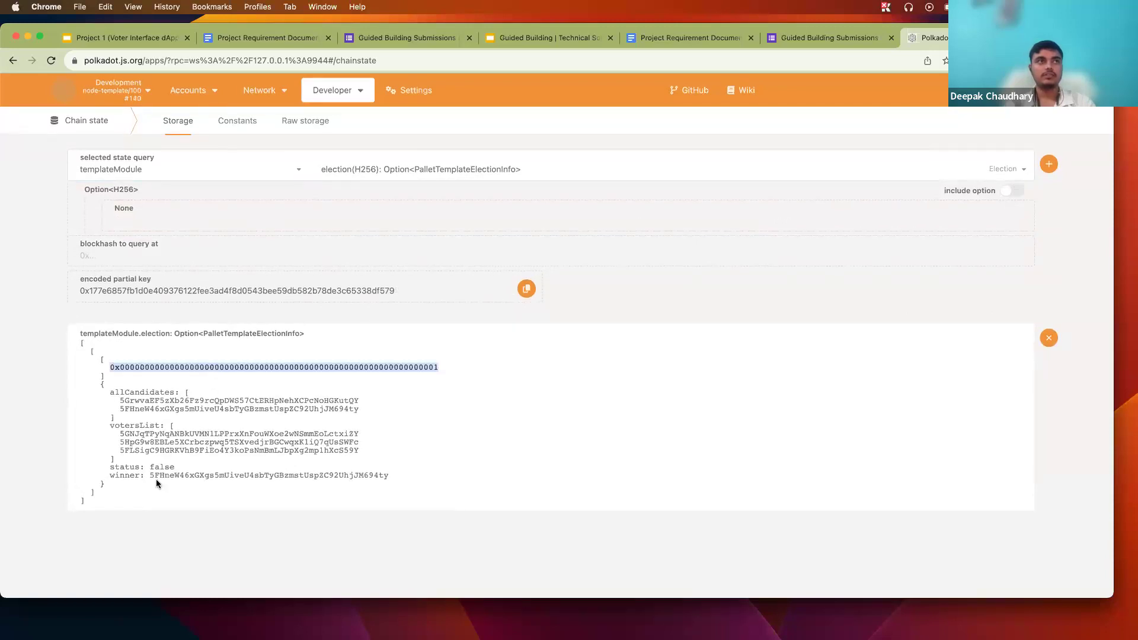
{"action": "double_click", "coordinate": [195, 475]}
{"action": "left_click", "coordinate": [368, 505]}
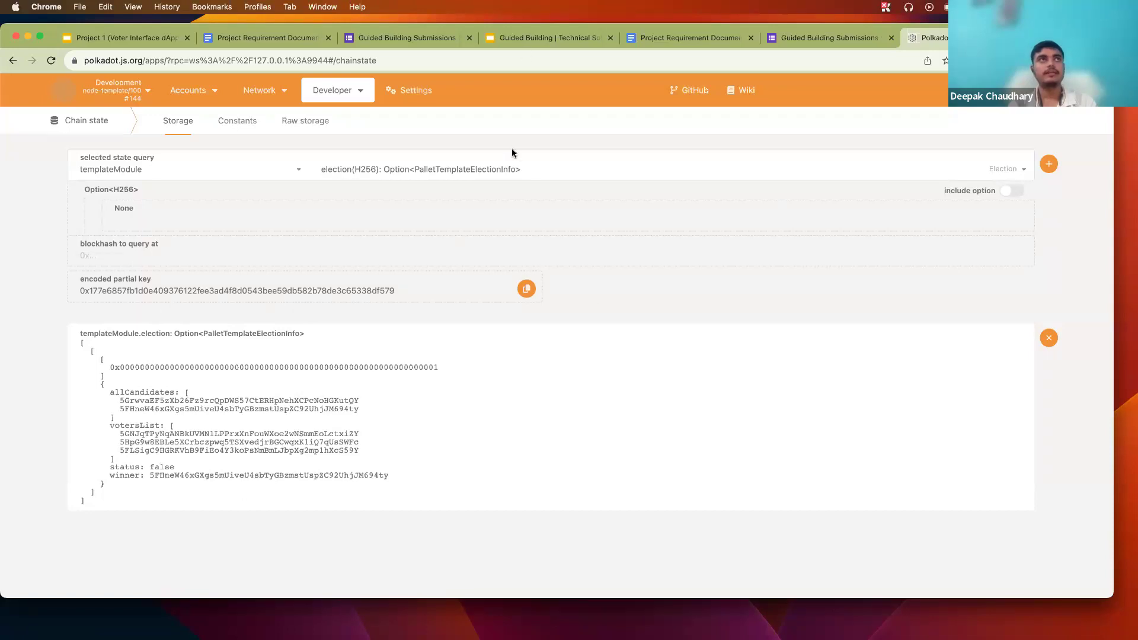
Step: Switch to the Project Requirement Document for PRJ-001 and review the Voters Interface dApp description
{"action": "left_click", "coordinate": [286, 39]}
{"action": "scroll", "coordinate": [379, 300], "scroll_direction": "down", "scroll_amount": 3}
{"action": "scroll", "coordinate": [372, 172], "scroll_direction": "up", "scroll_amount": 3}
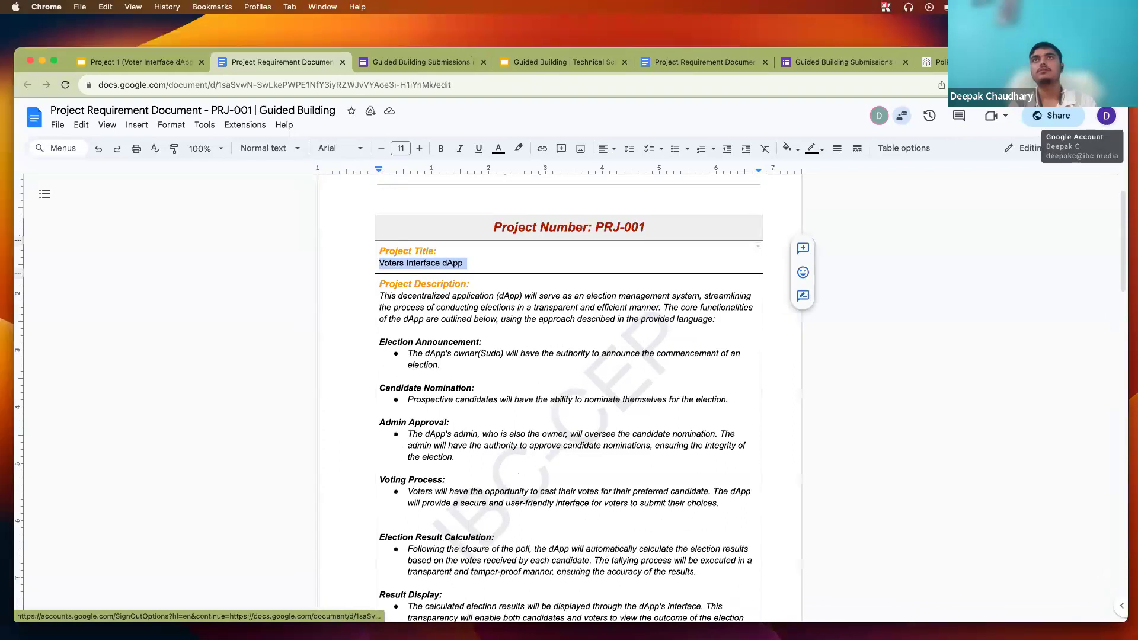
{"action": "left_click_drag", "start_coordinate": [546, 62], "coordinate": [528, 48]}
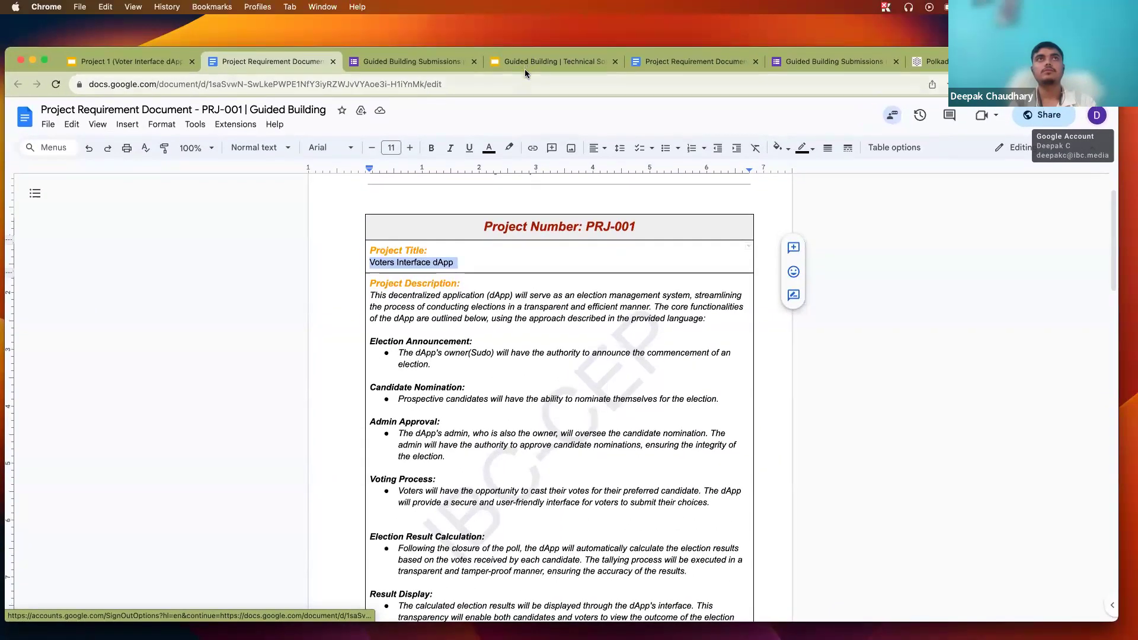
Step: Close the Polkadot chain state page and open the "Testing from UI" slide in the Project 1 (Voter Interface dApp) presentation
{"action": "left_click", "coordinate": [936, 63]}
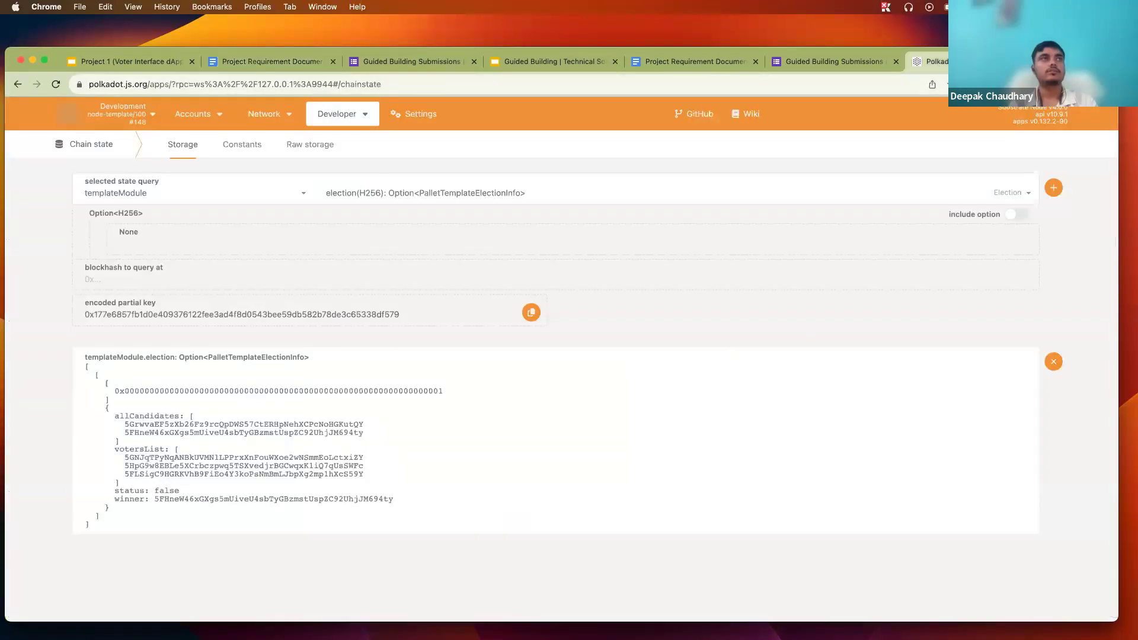
{"action": "key", "text": "super+w"}
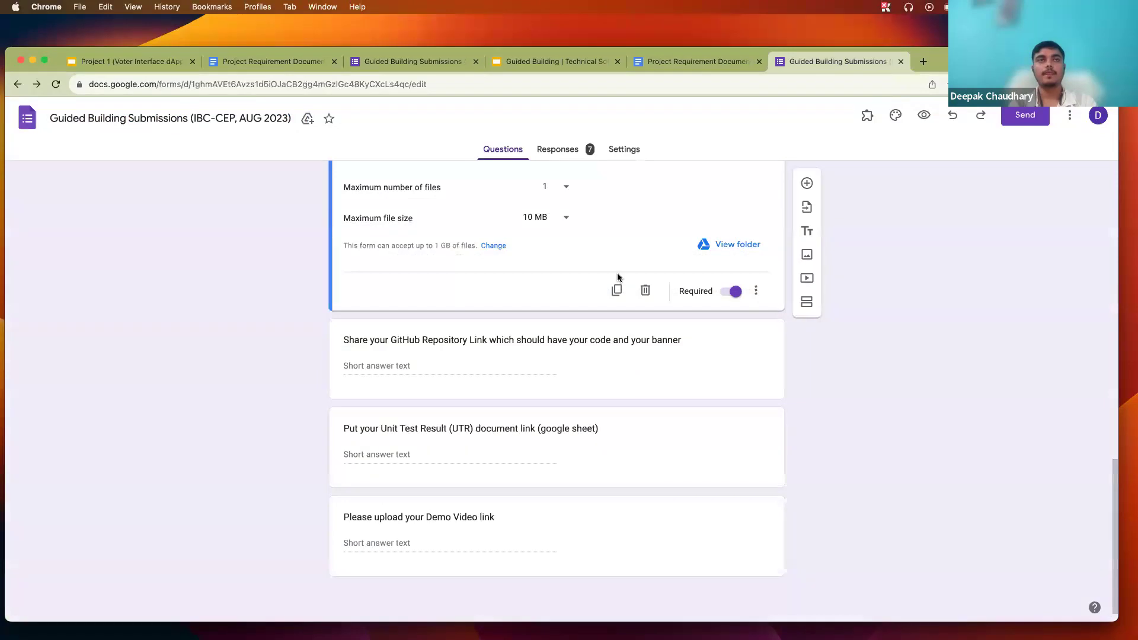
{"action": "left_click", "coordinate": [144, 62]}
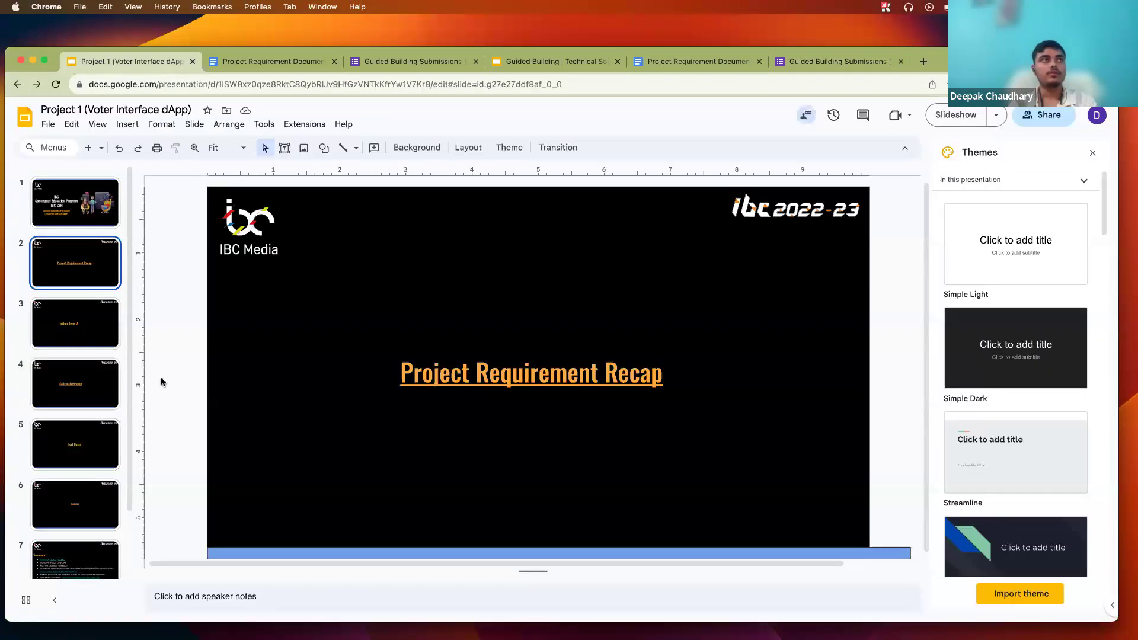
{"action": "left_click", "coordinate": [63, 344]}
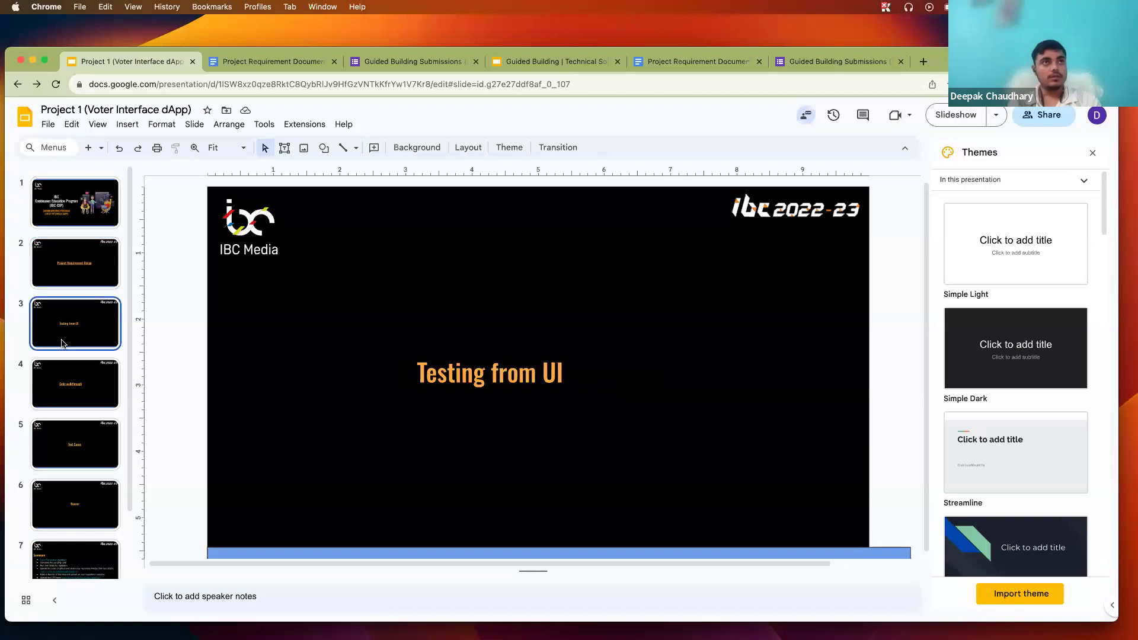